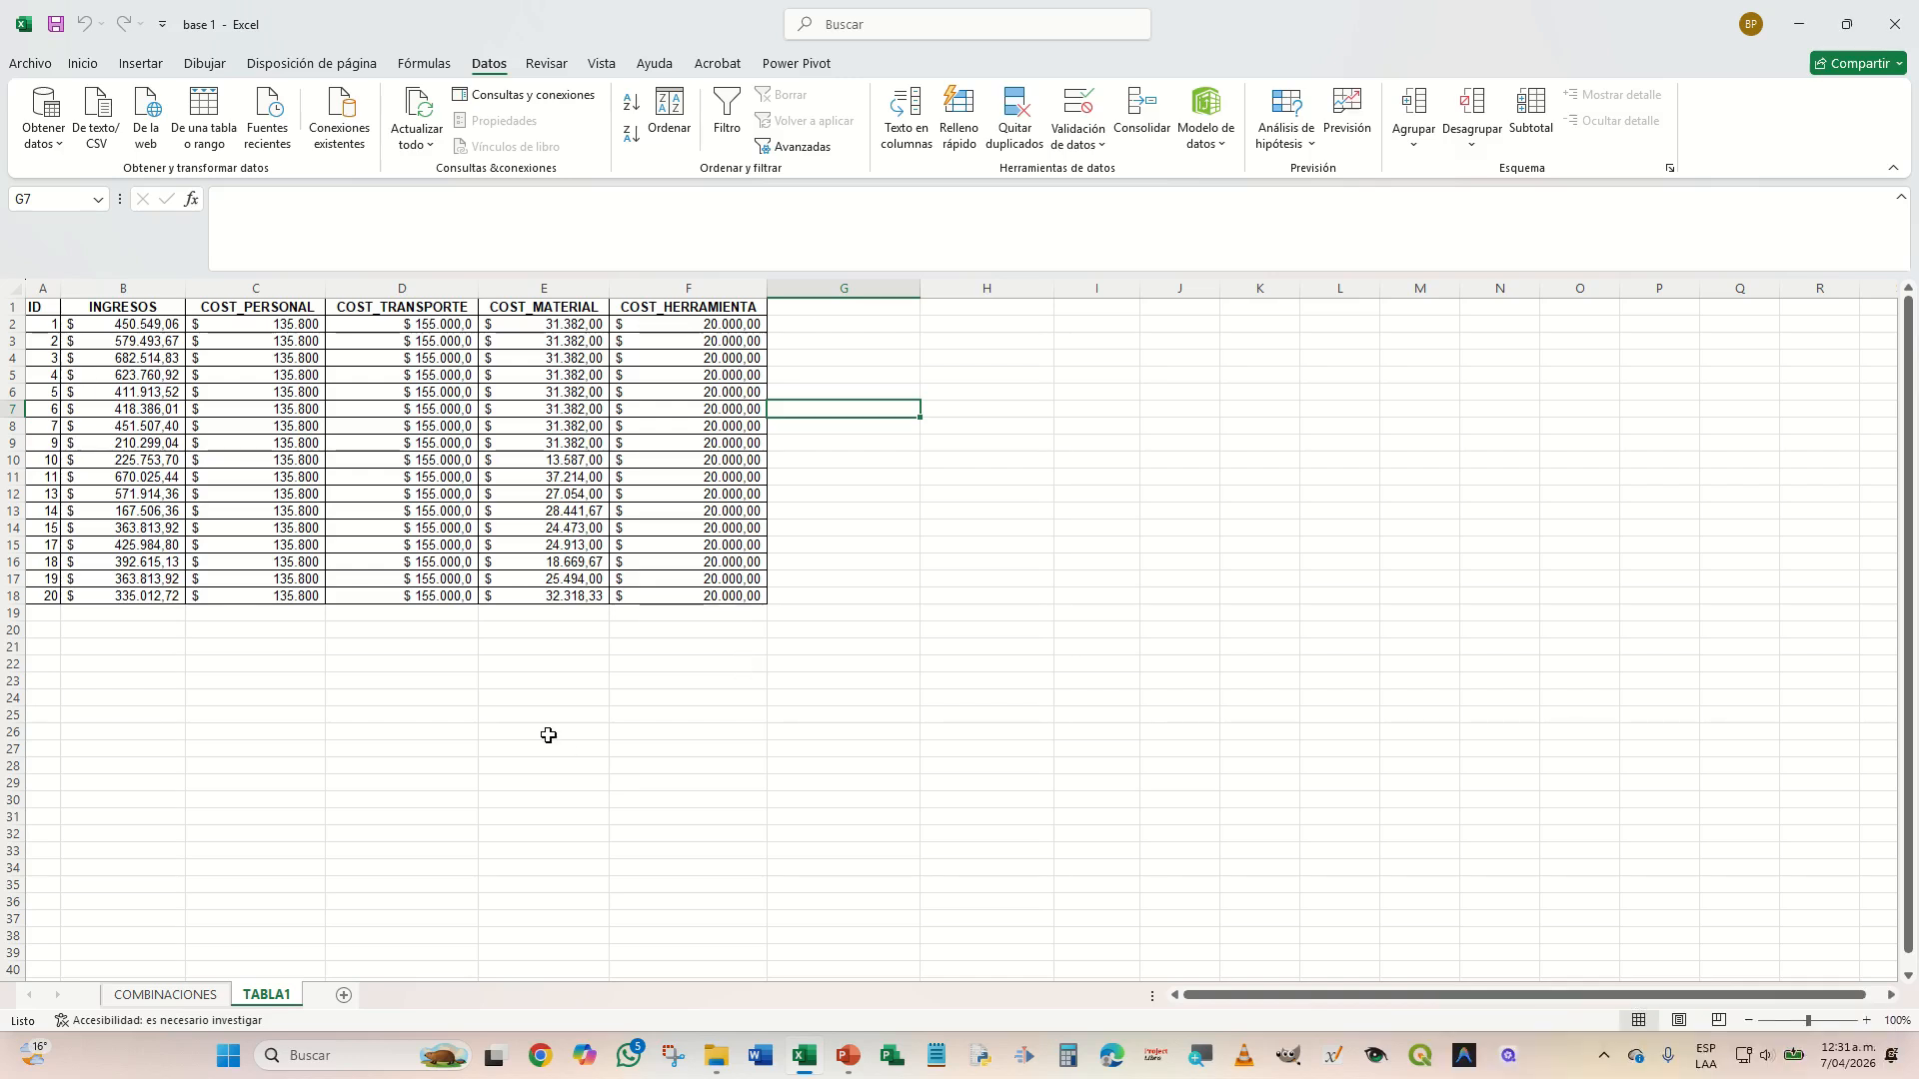
{"action": "left_click", "coordinate": [144, 306]}
{"action": "left_click", "coordinate": [261, 312]}
{"action": "left_click", "coordinate": [392, 310]}
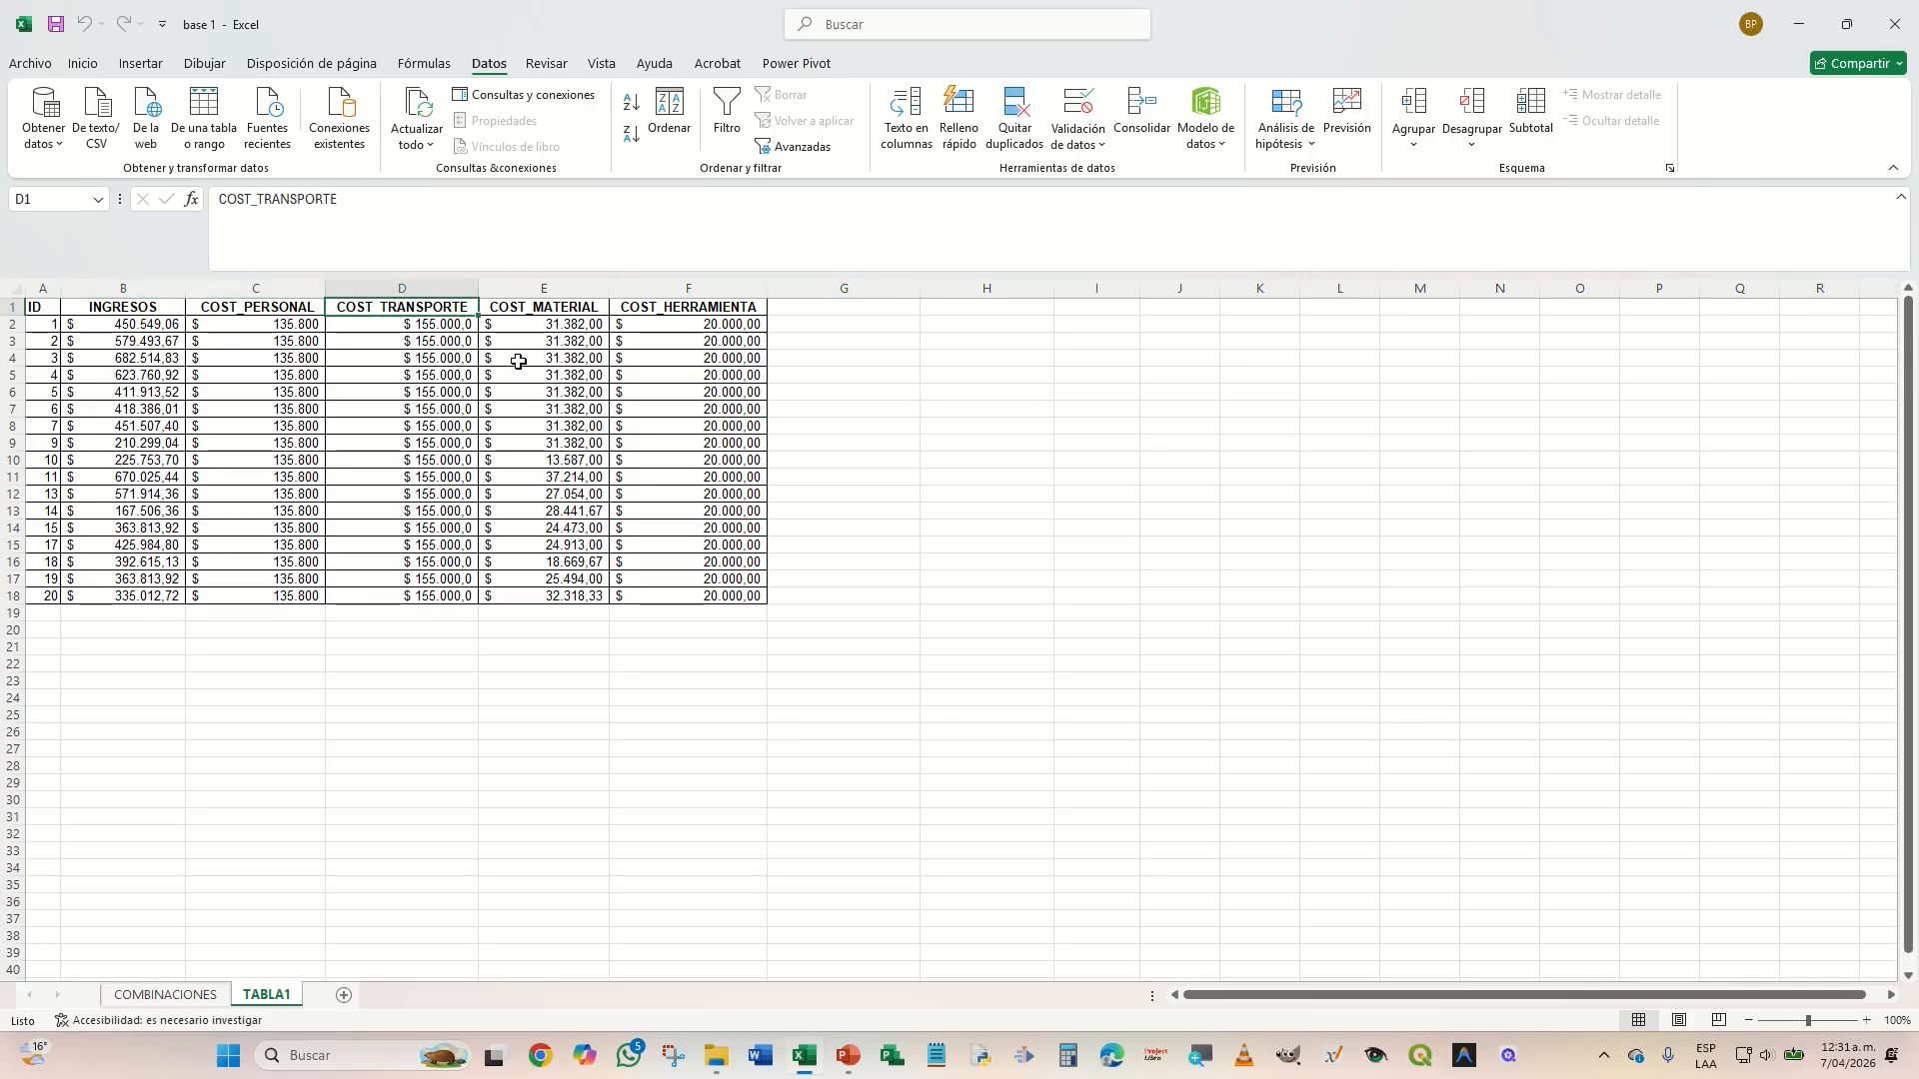
{"action": "left_click", "coordinate": [547, 310]}
{"action": "left_click", "coordinate": [706, 314]}
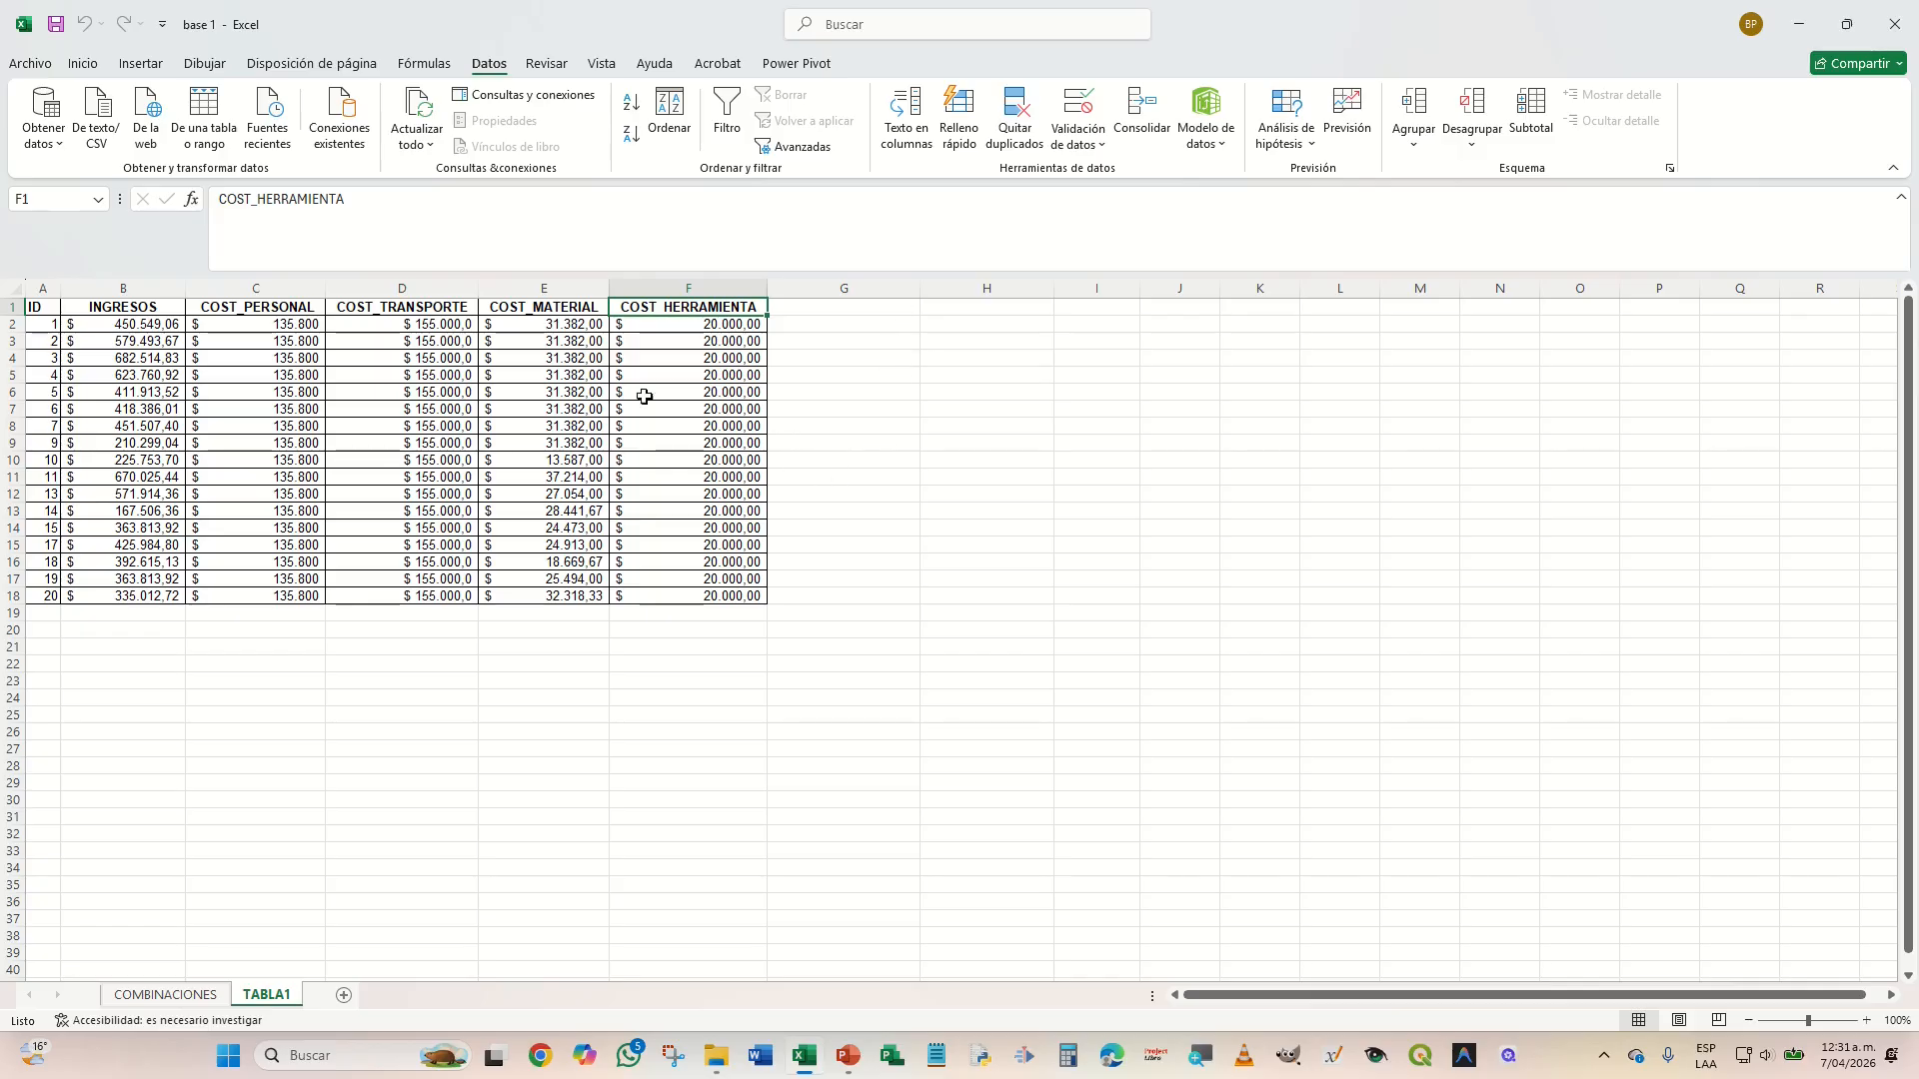
- Copy the ID, COST_TRANSPORTE, COST_MATERIAL and COST_HERRAMIENTA data from TABLA1 into a new sheet starting at cell A1
{"action": "left_click_drag", "start_coordinate": [405, 310], "coordinate": [734, 595]}
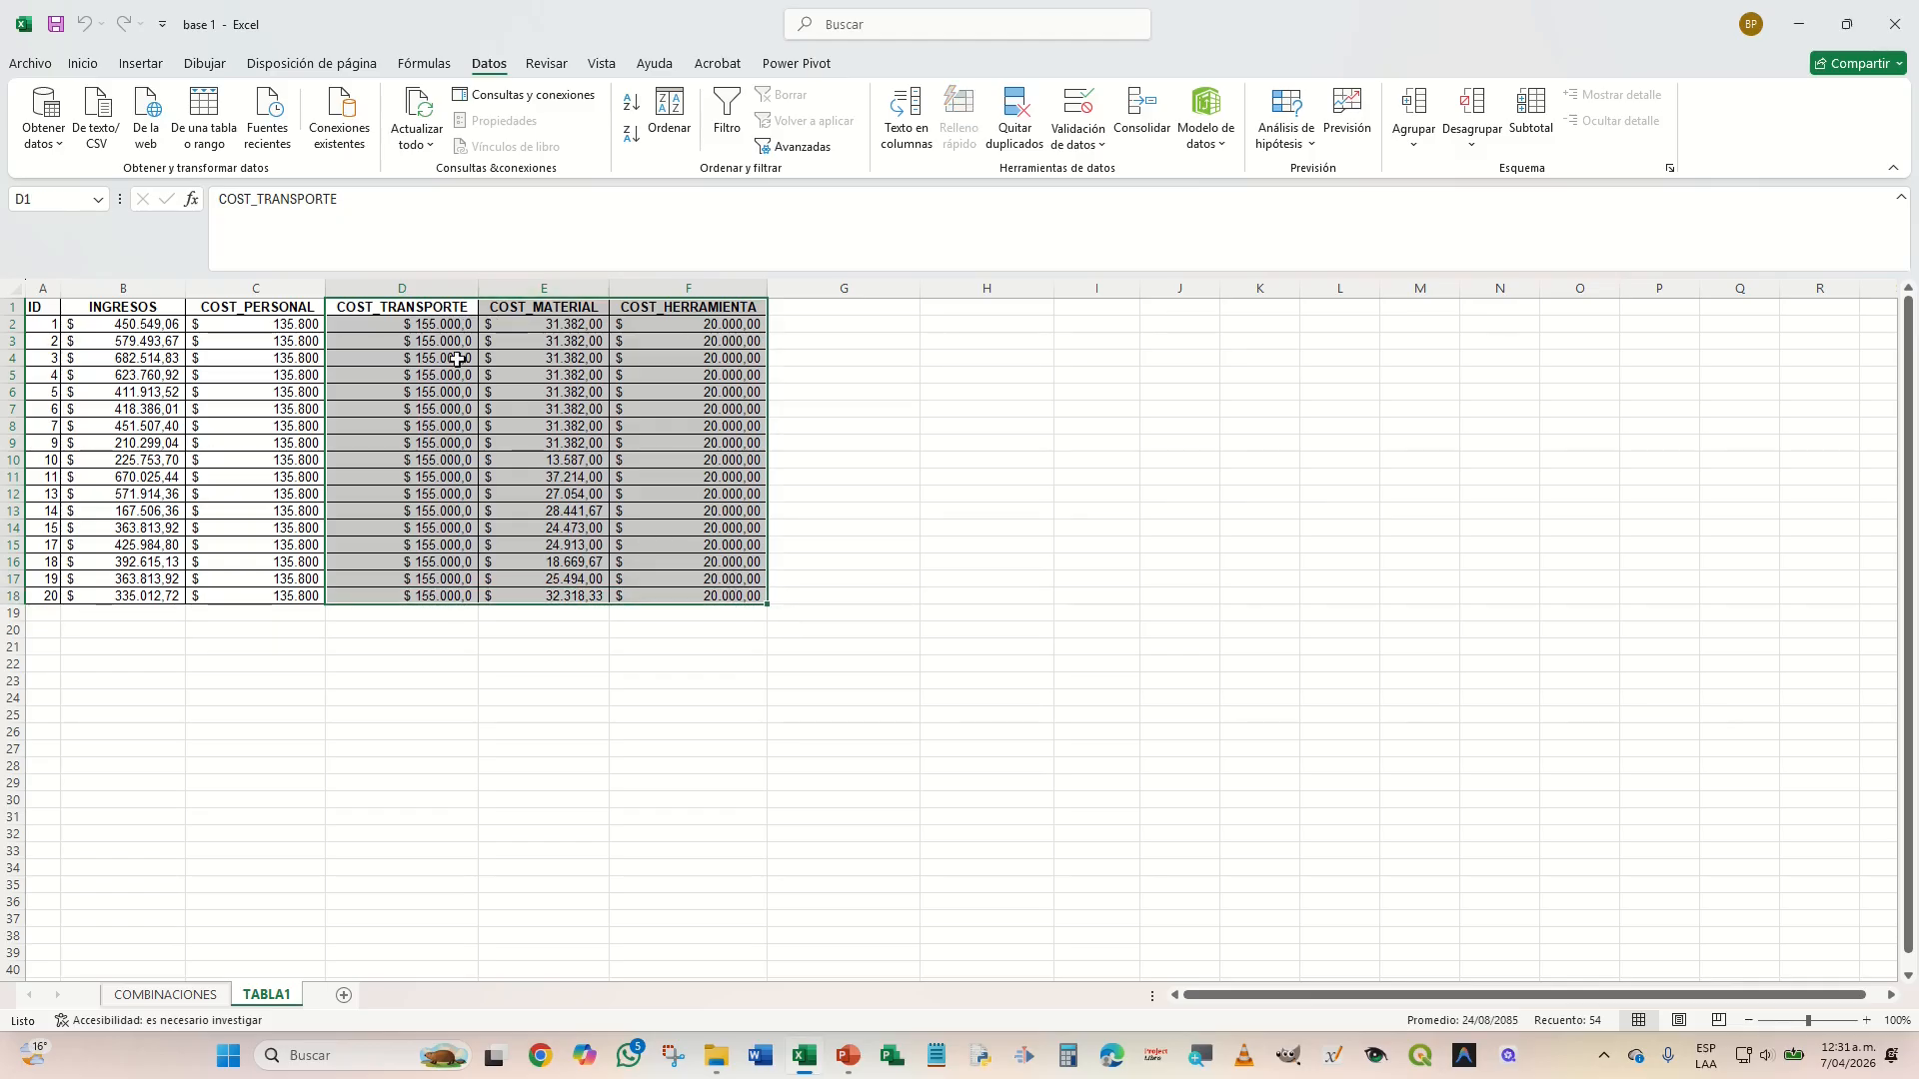
{"action": "left_click_drag", "start_coordinate": [34, 307], "coordinate": [31, 598], "text": "ctrl"}
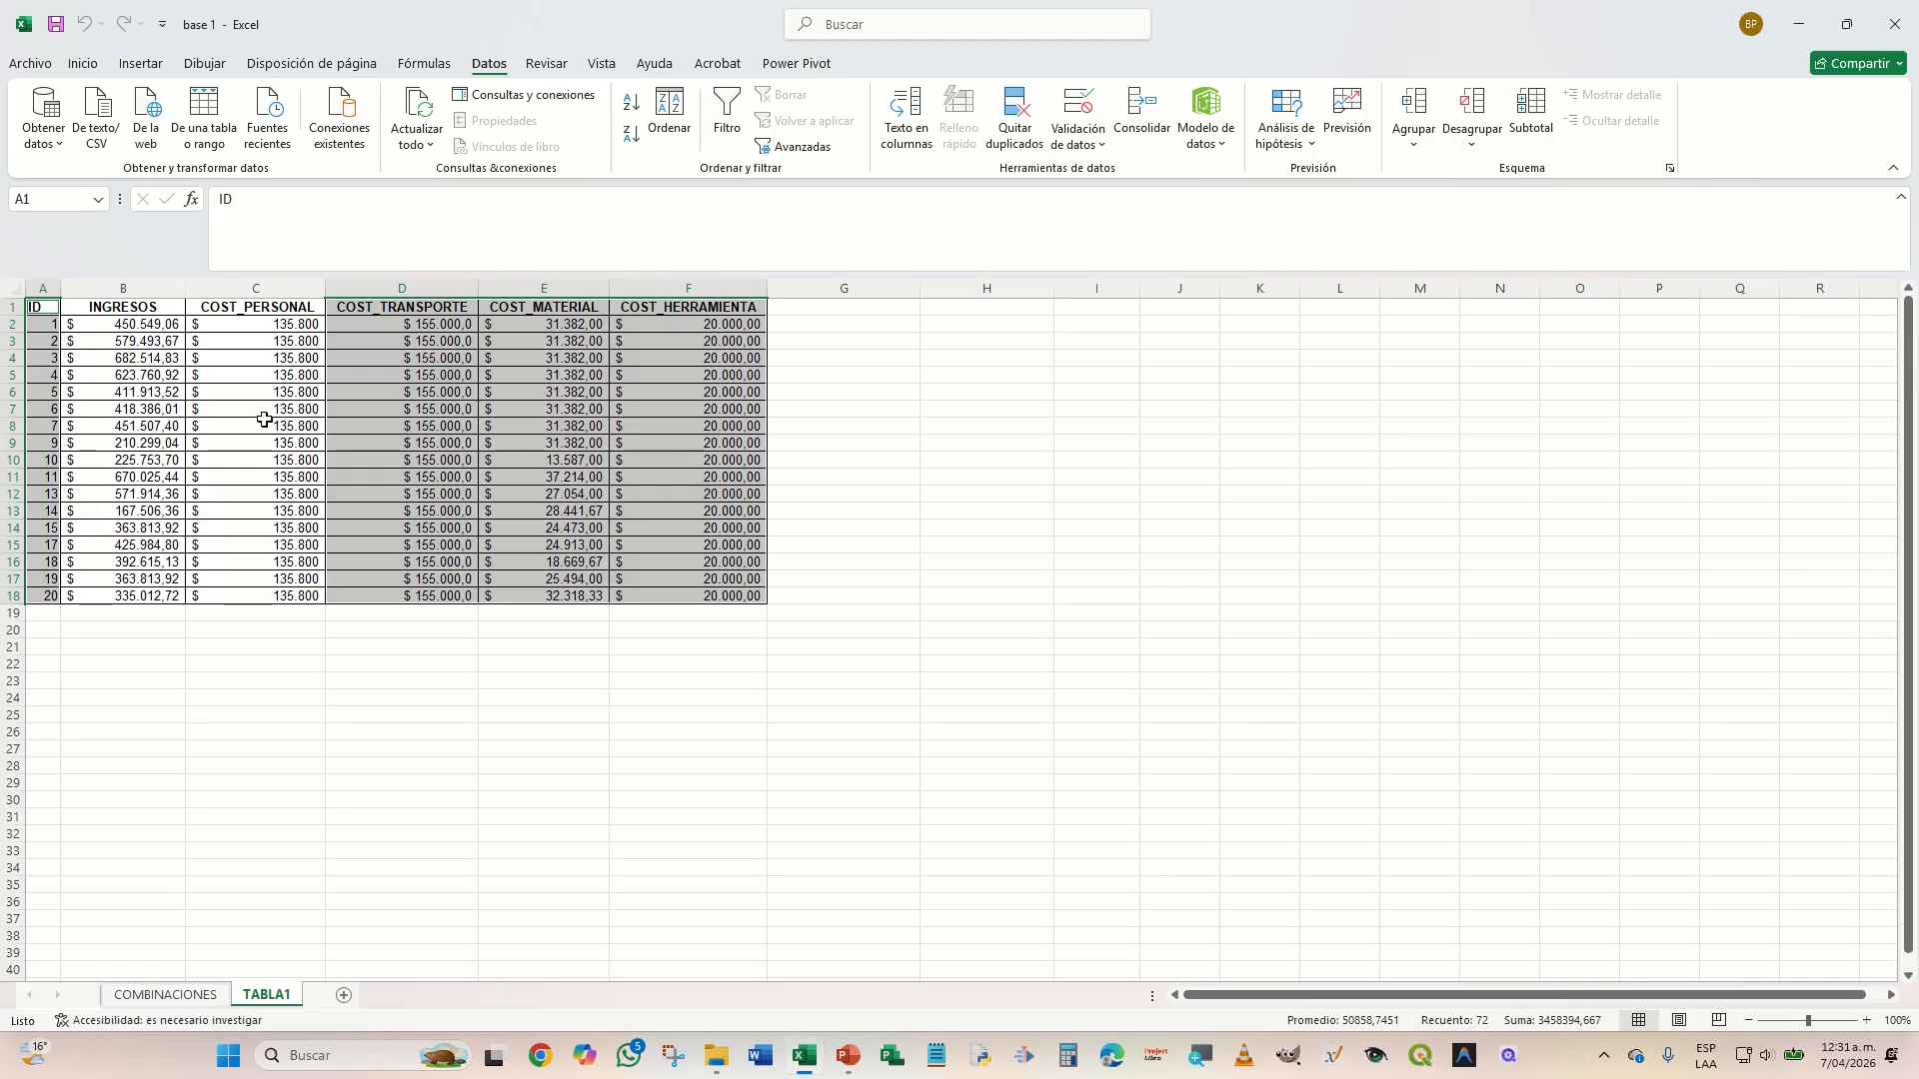
{"action": "right_click", "coordinate": [395, 329]}
{"action": "left_click", "coordinate": [460, 395]}
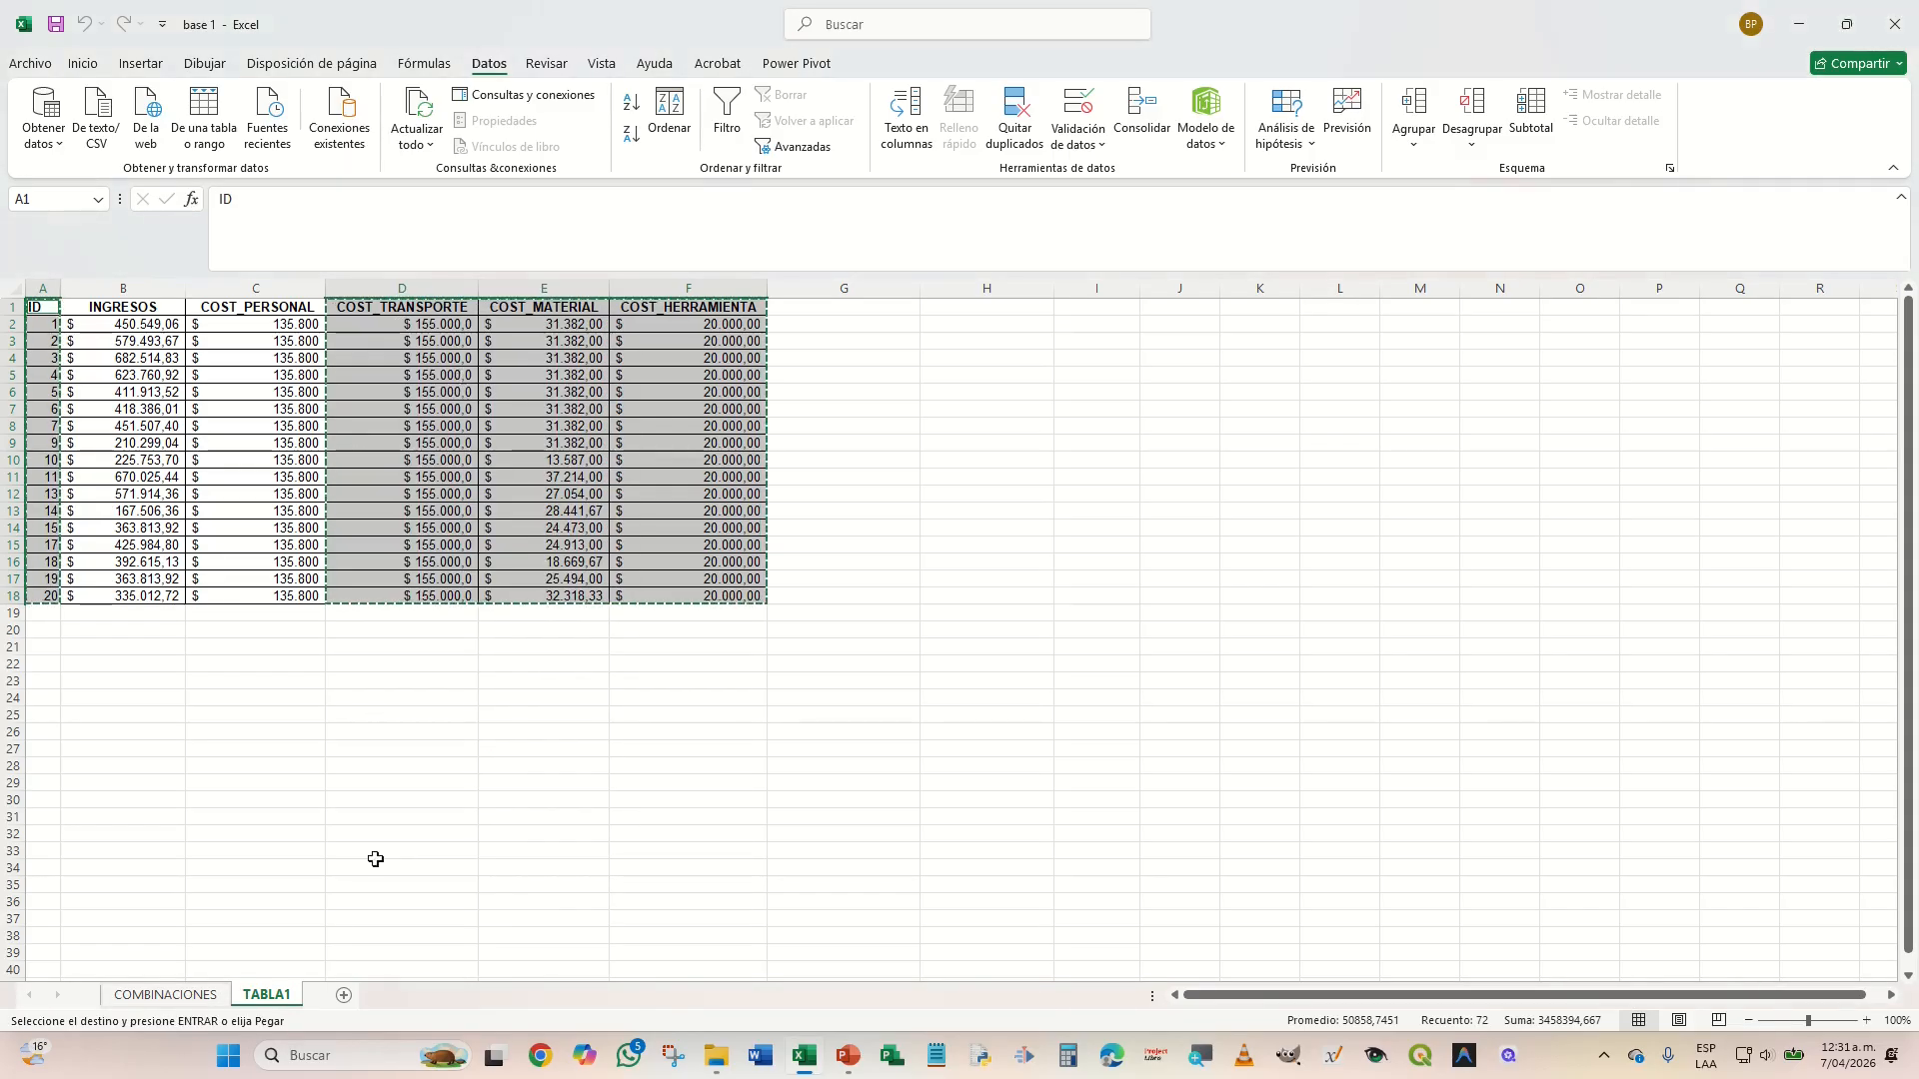
{"action": "left_click", "coordinate": [344, 995]}
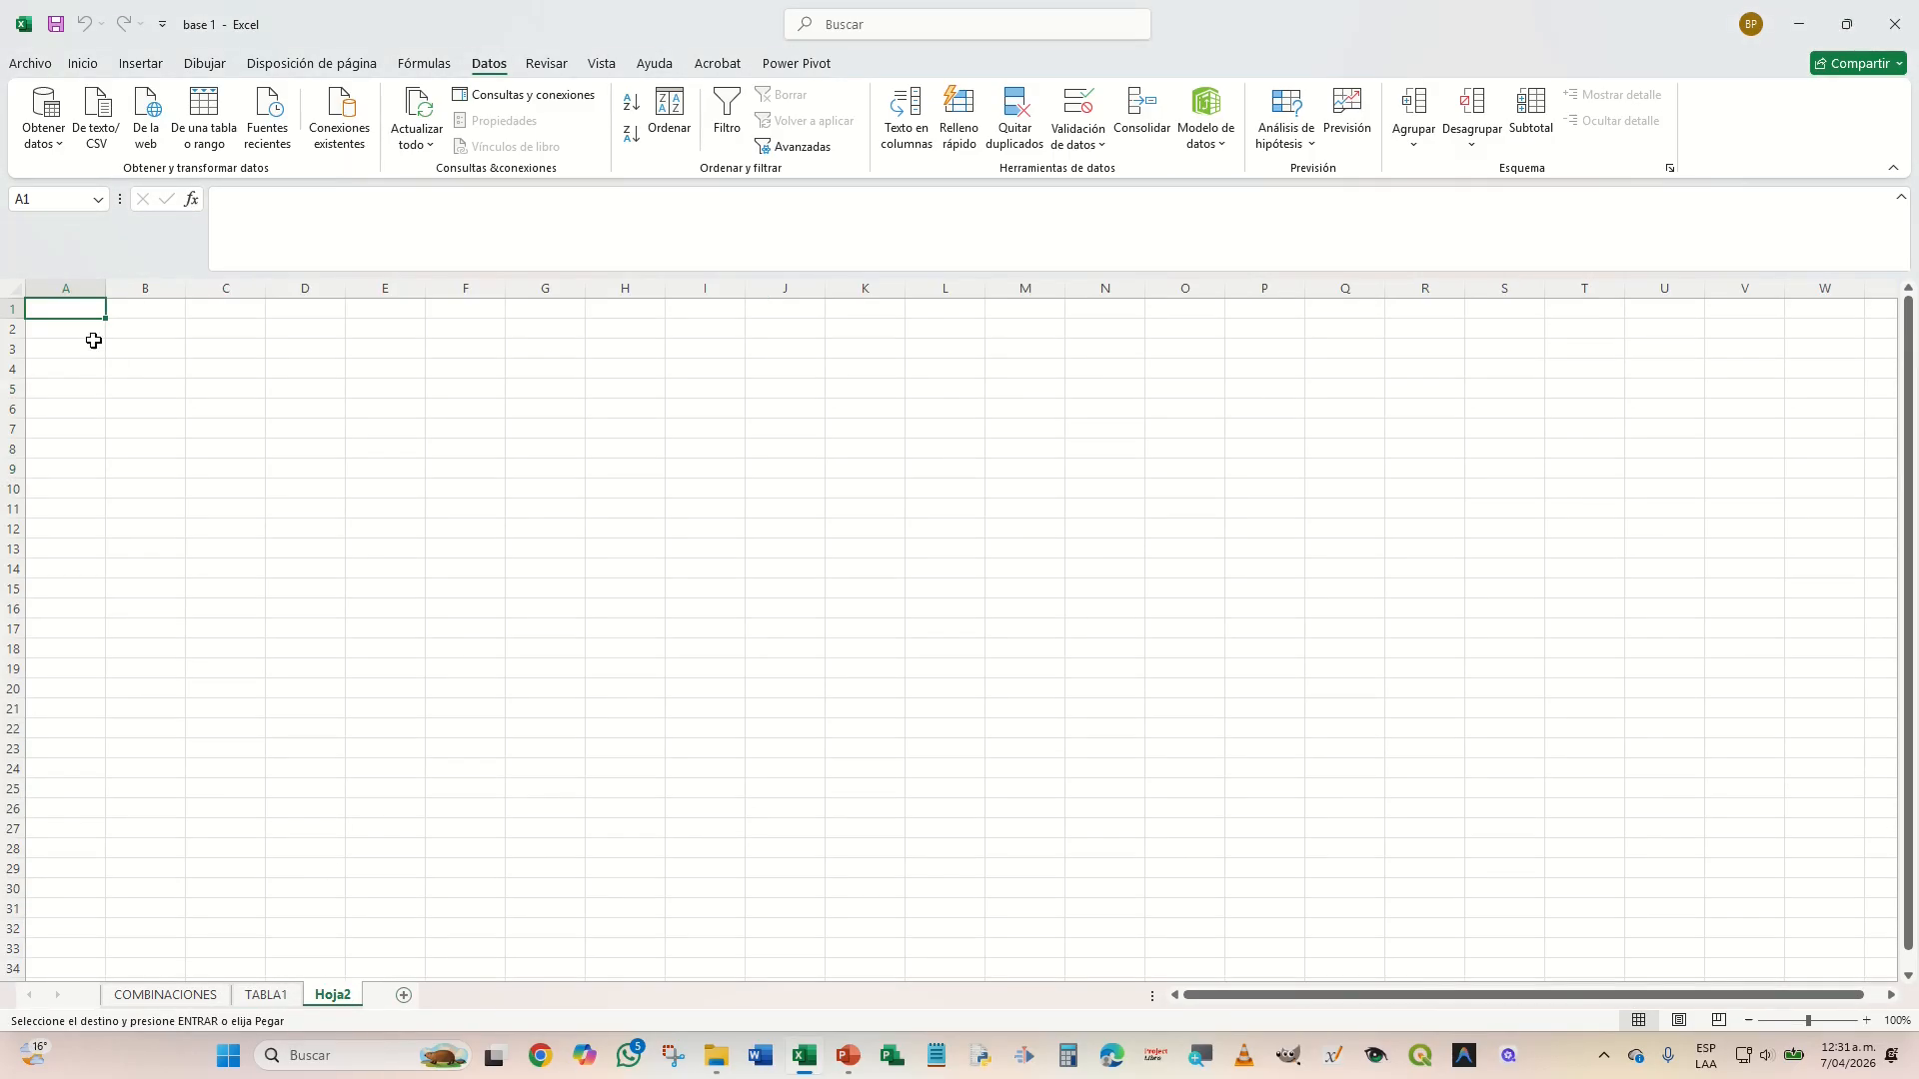
{"action": "right_click", "coordinate": [77, 308]}
{"action": "left_click", "coordinate": [133, 441]}
{"action": "left_click", "coordinate": [587, 410]}
- Widen the COST_TRANSPORTE, COST_MATERIAL and COST_HERRAMIENTA columns in the new sheet so their headers and amounts fit
{"action": "left_click_drag", "start_coordinate": [269, 293], "coordinate": [456, 292]}
{"action": "left_click_drag", "start_coordinate": [185, 293], "coordinate": [283, 290]}
{"action": "left_click_drag", "start_coordinate": [555, 291], "coordinate": [576, 291]}
{"action": "left_click_drag", "start_coordinate": [403, 290], "coordinate": [424, 290]}
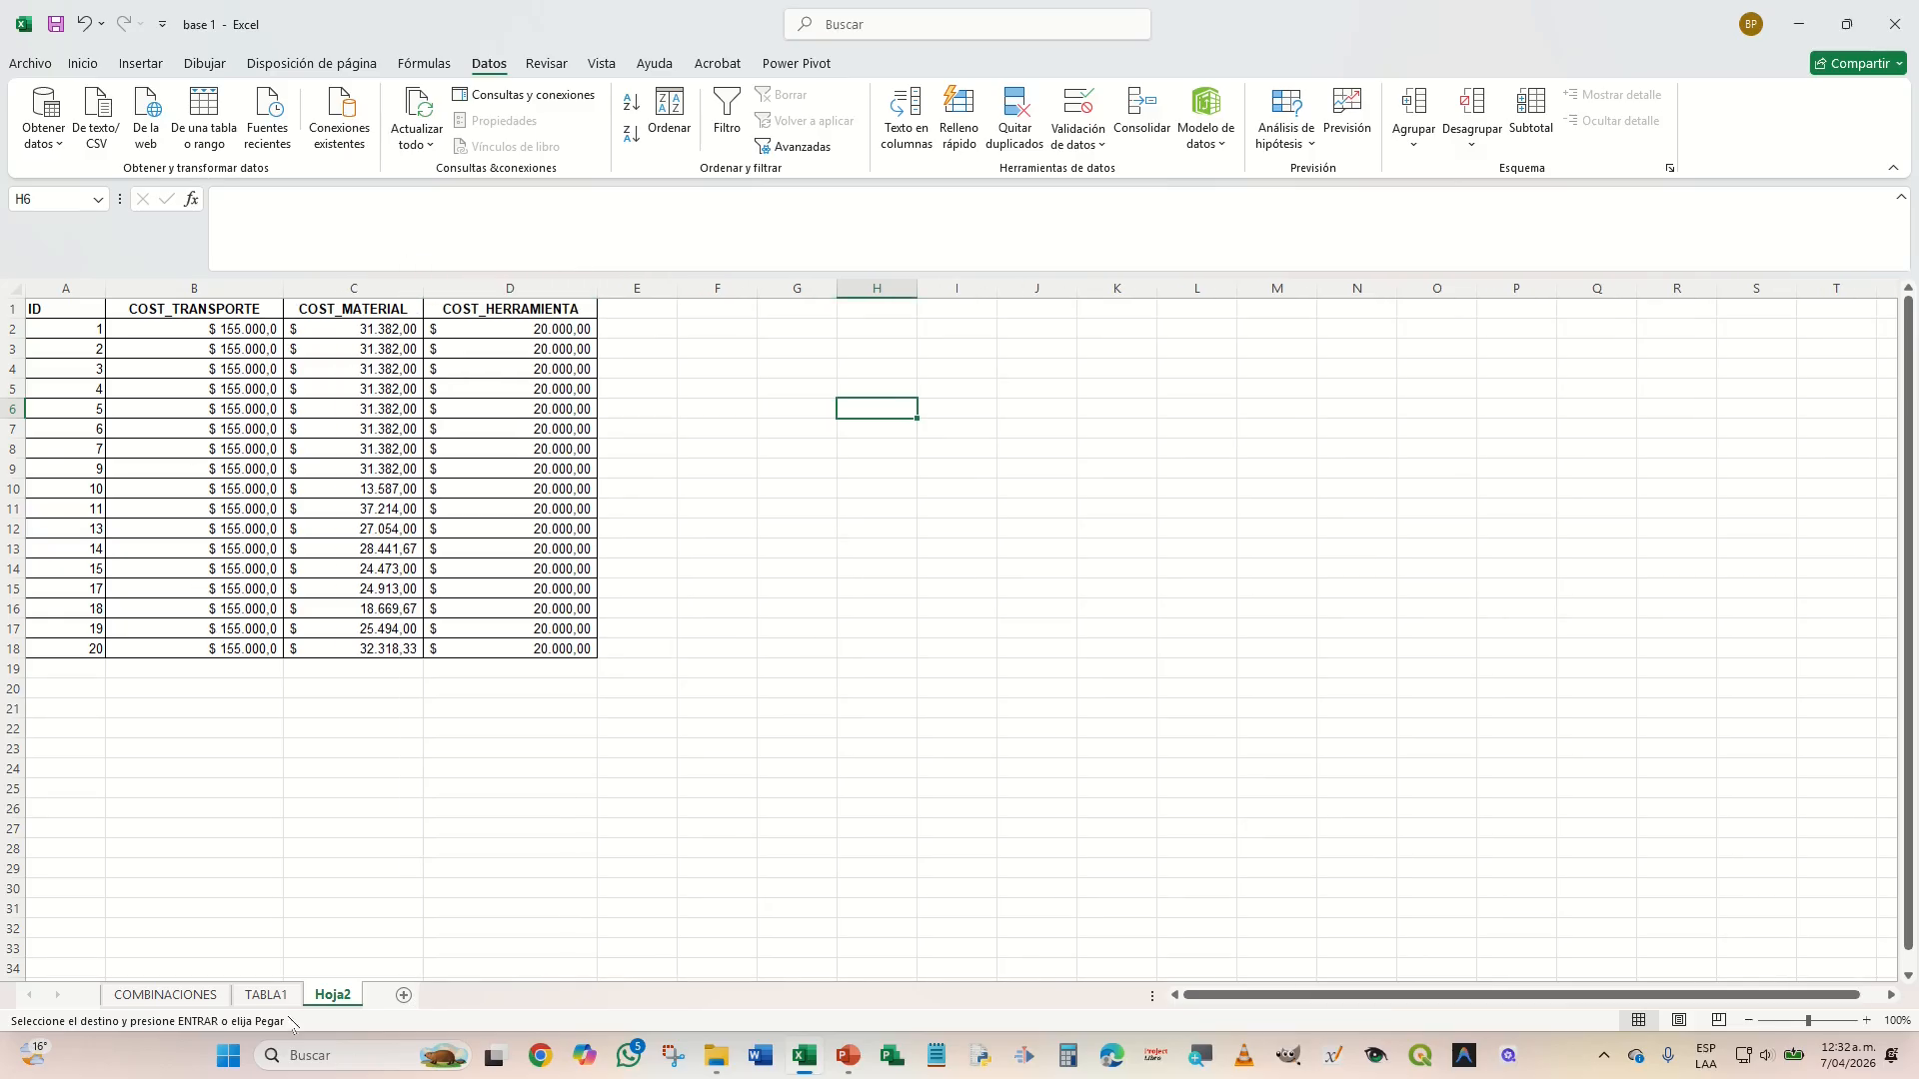
- Delete the COST_TRANSPORTE, COST_MATERIAL and COST_HERRAMIENTA columns from the TABLA1 sheet
{"action": "left_click", "coordinate": [266, 995]}
{"action": "left_click", "coordinate": [222, 700]}
{"action": "left_click", "coordinate": [420, 714]}
{"action": "left_click_drag", "start_coordinate": [717, 289], "coordinate": [440, 289]}
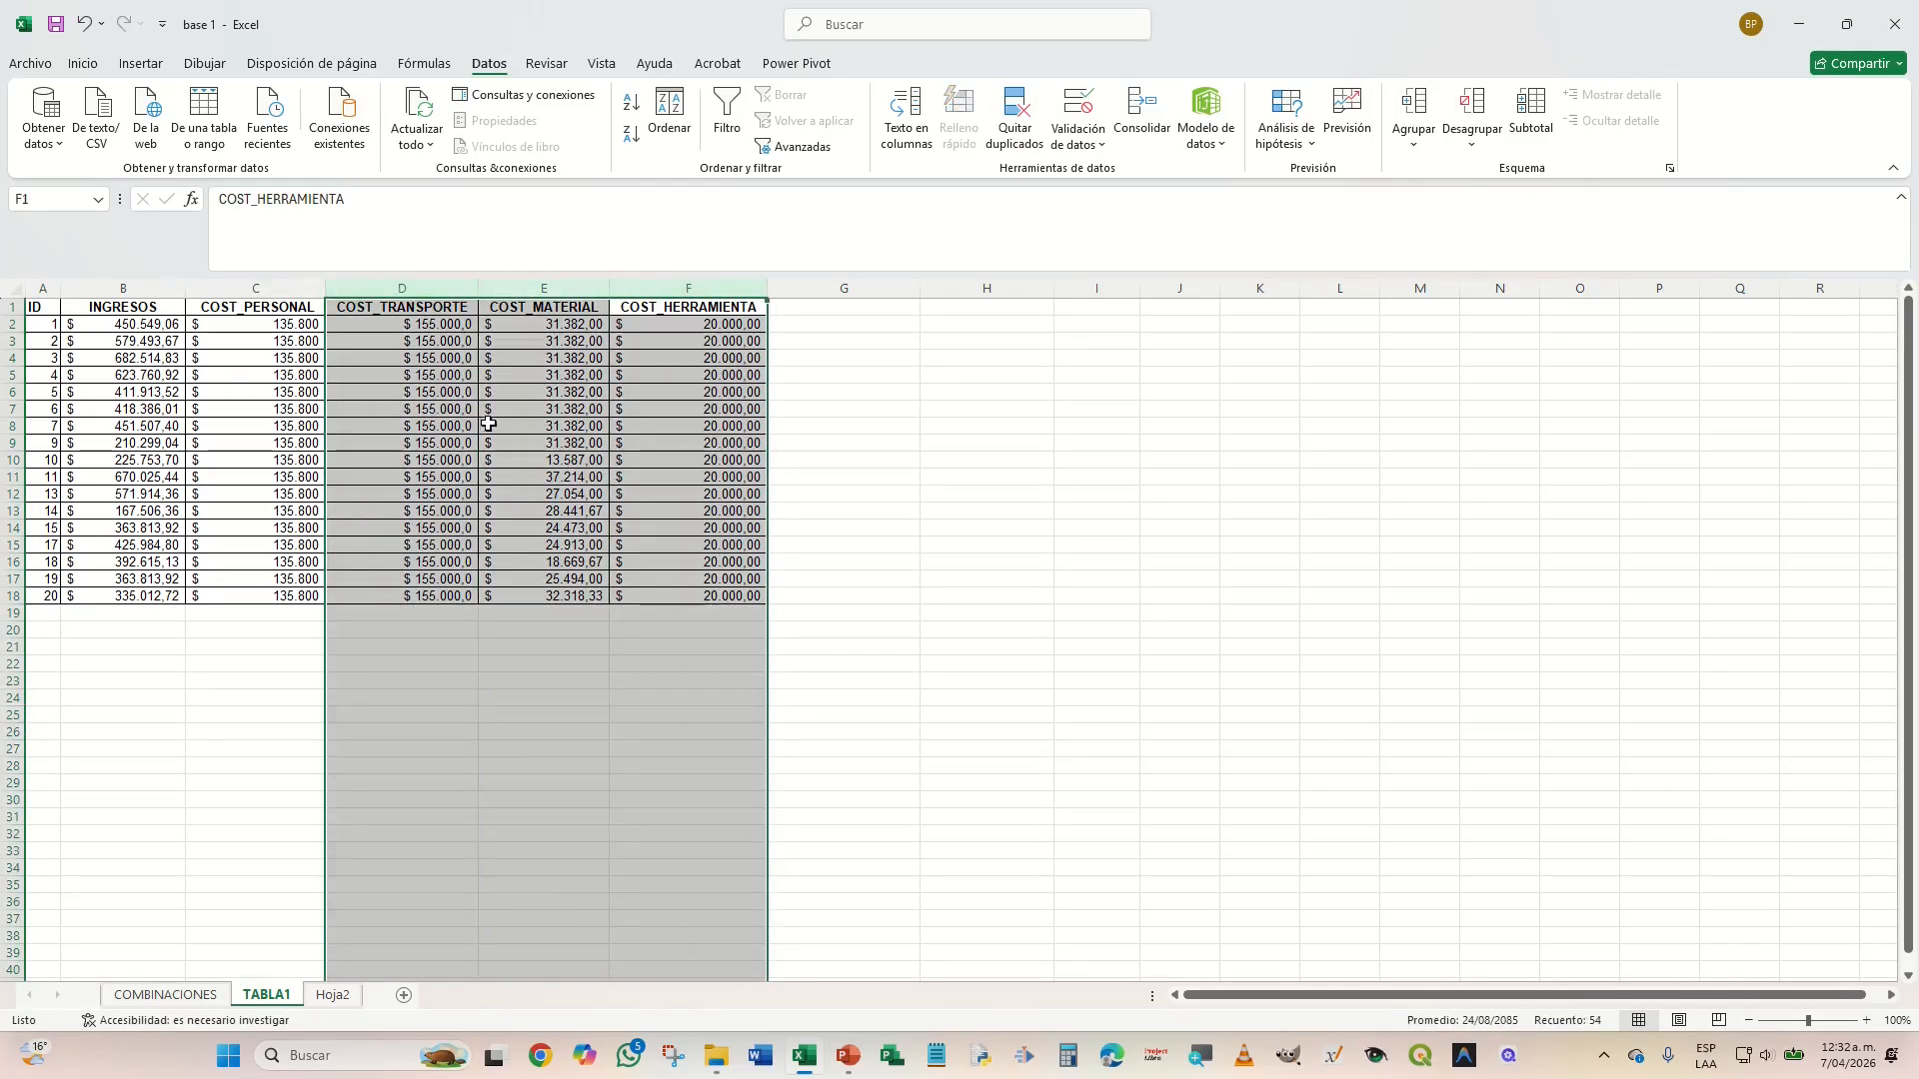
{"action": "right_click", "coordinate": [488, 425]}
{"action": "left_click", "coordinate": [542, 642]}
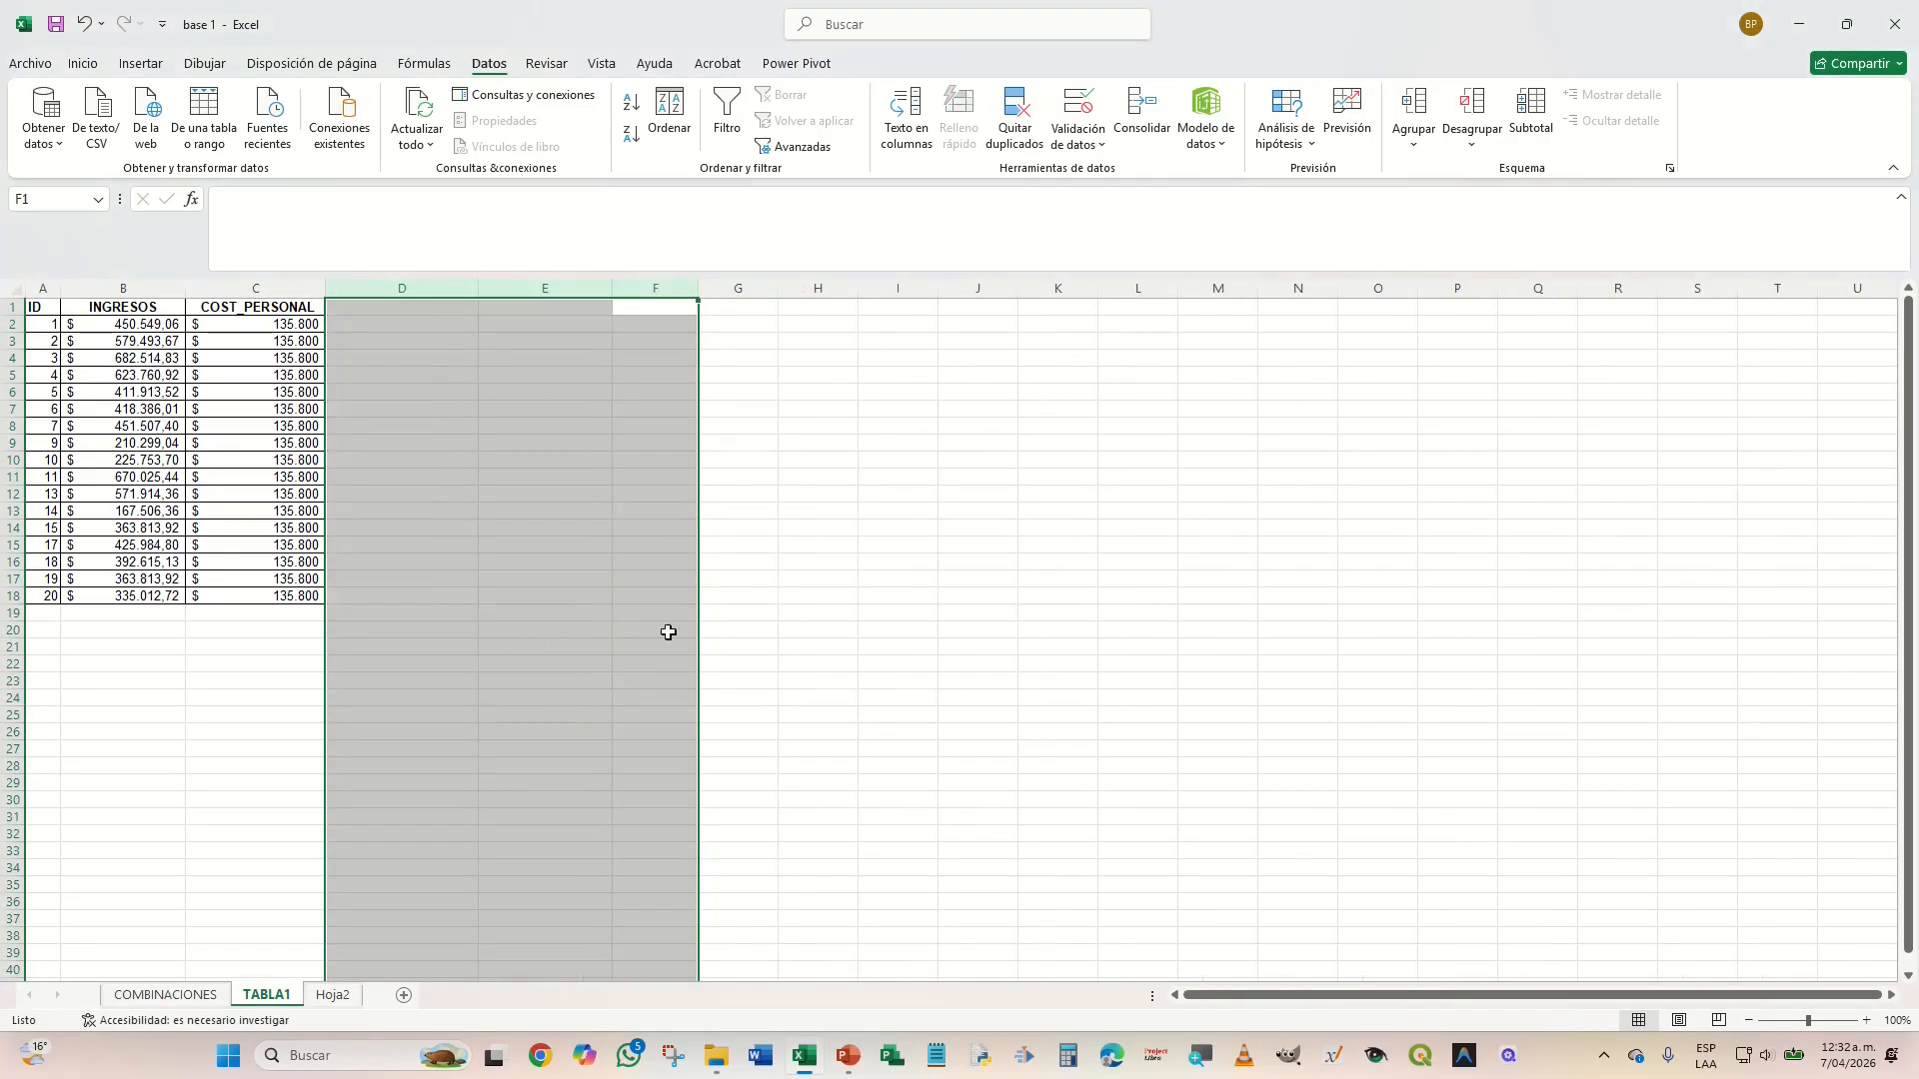
{"action": "left_click", "coordinate": [898, 527]}
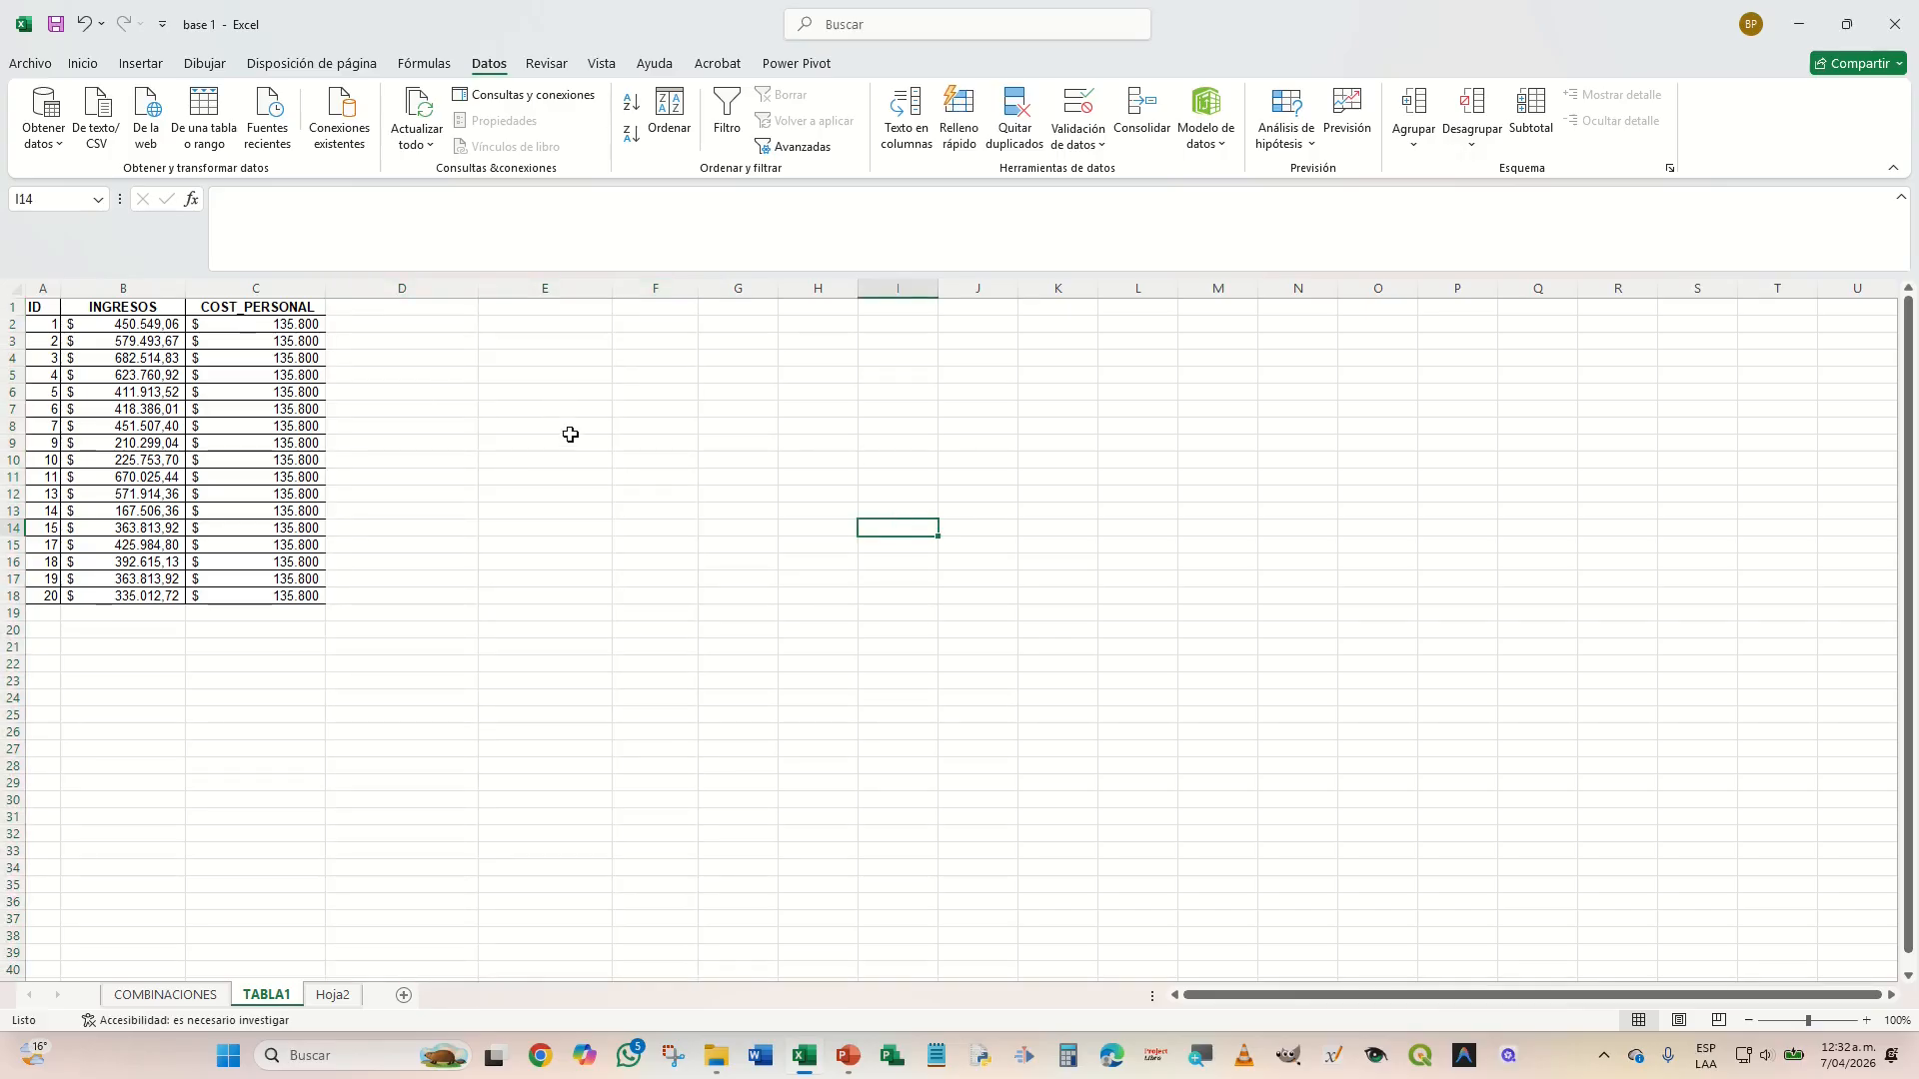
{"action": "left_click_drag", "start_coordinate": [36, 307], "coordinate": [298, 597]}
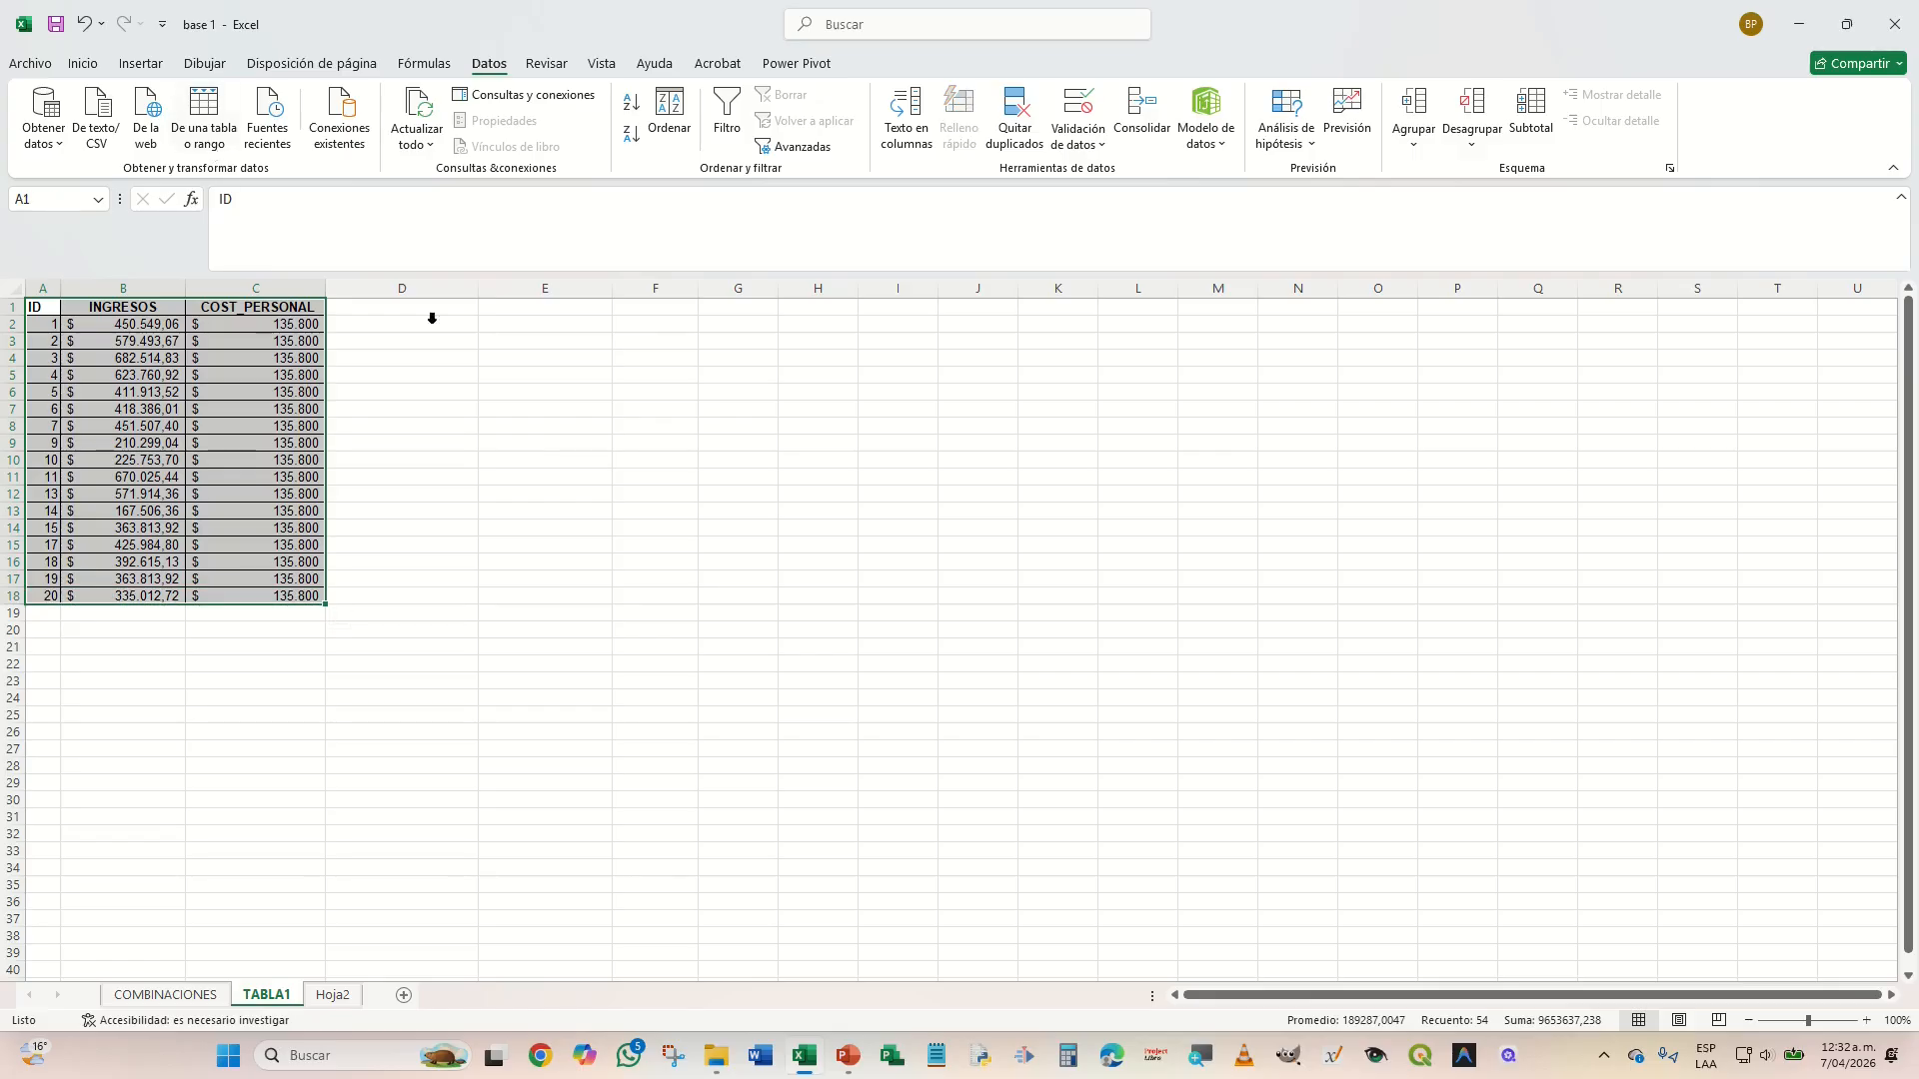
{"action": "left_click", "coordinate": [572, 427]}
- Autofit the width of the ID column in Hoja2 to its contents
{"action": "left_click", "coordinate": [332, 996]}
{"action": "left_click", "coordinate": [450, 790]}
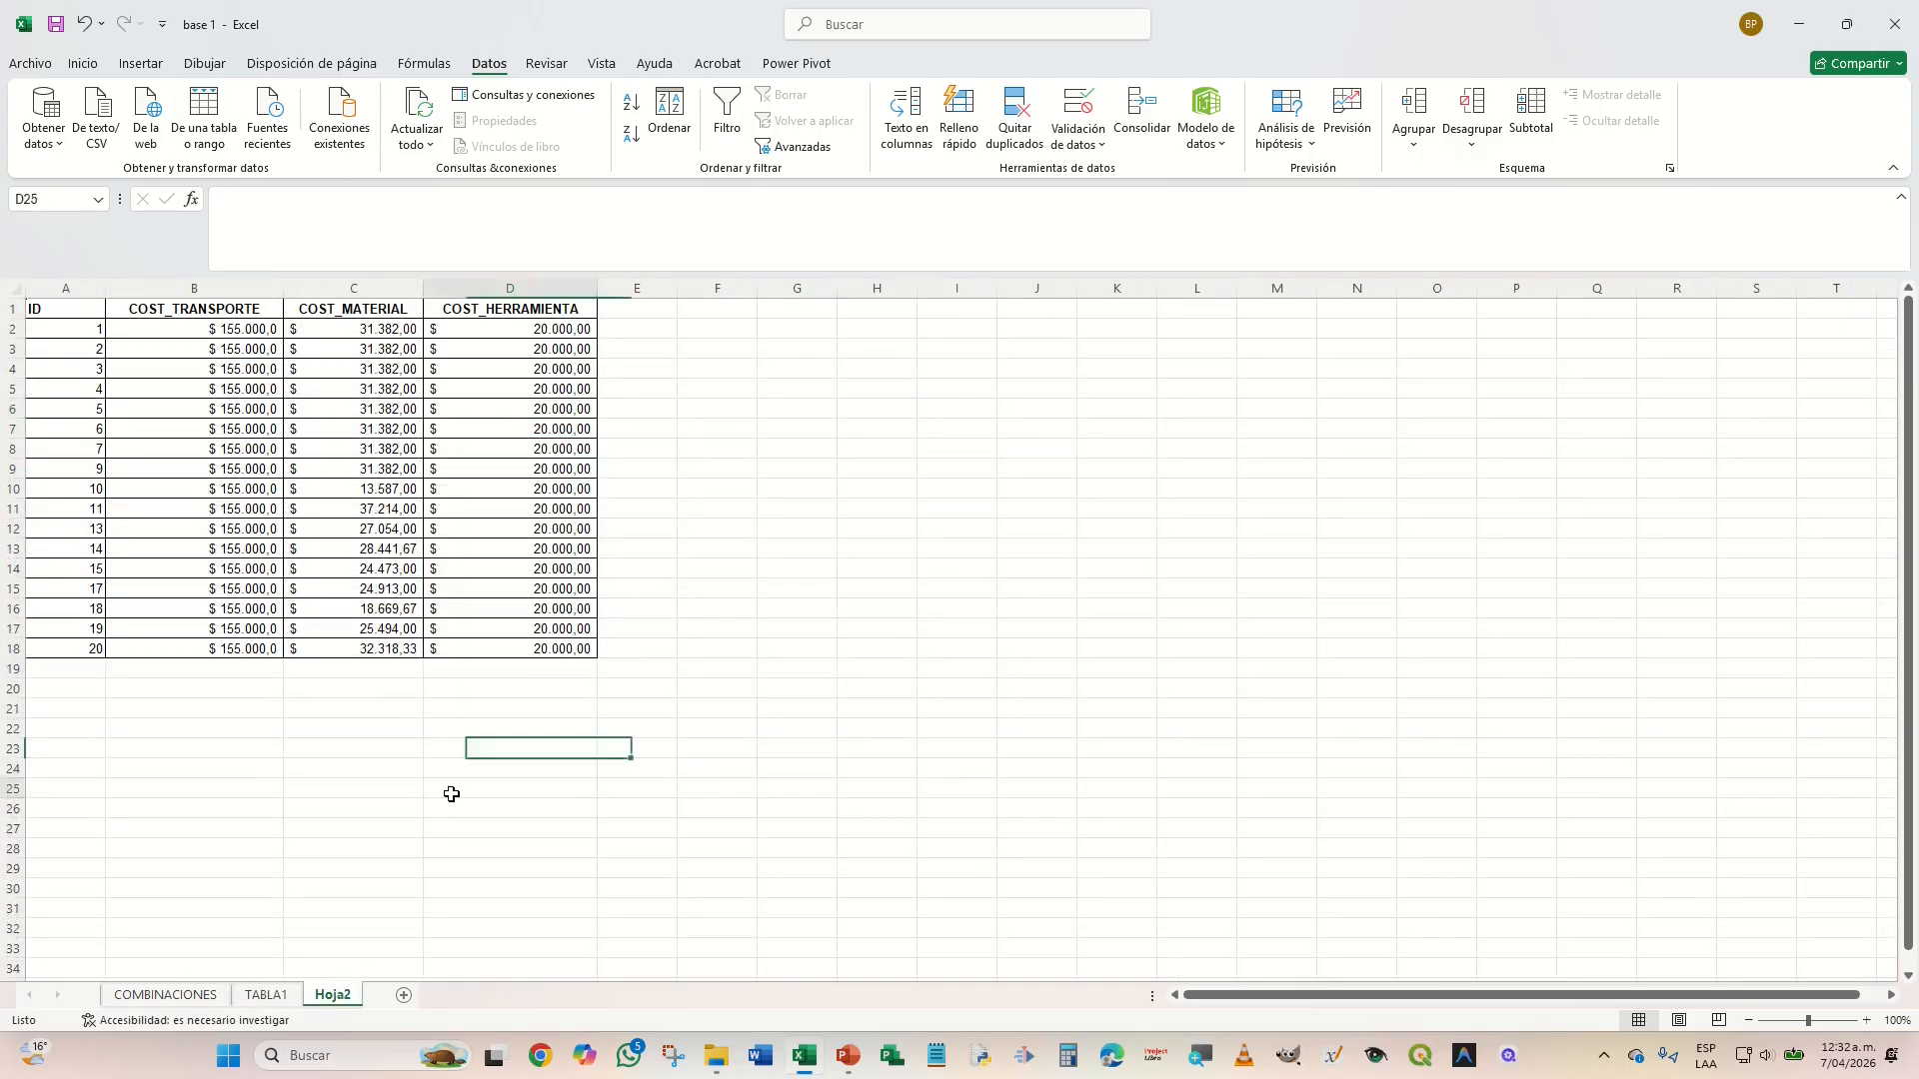
{"action": "double_click", "coordinate": [102, 293]}
{"action": "left_click", "coordinate": [705, 493]}
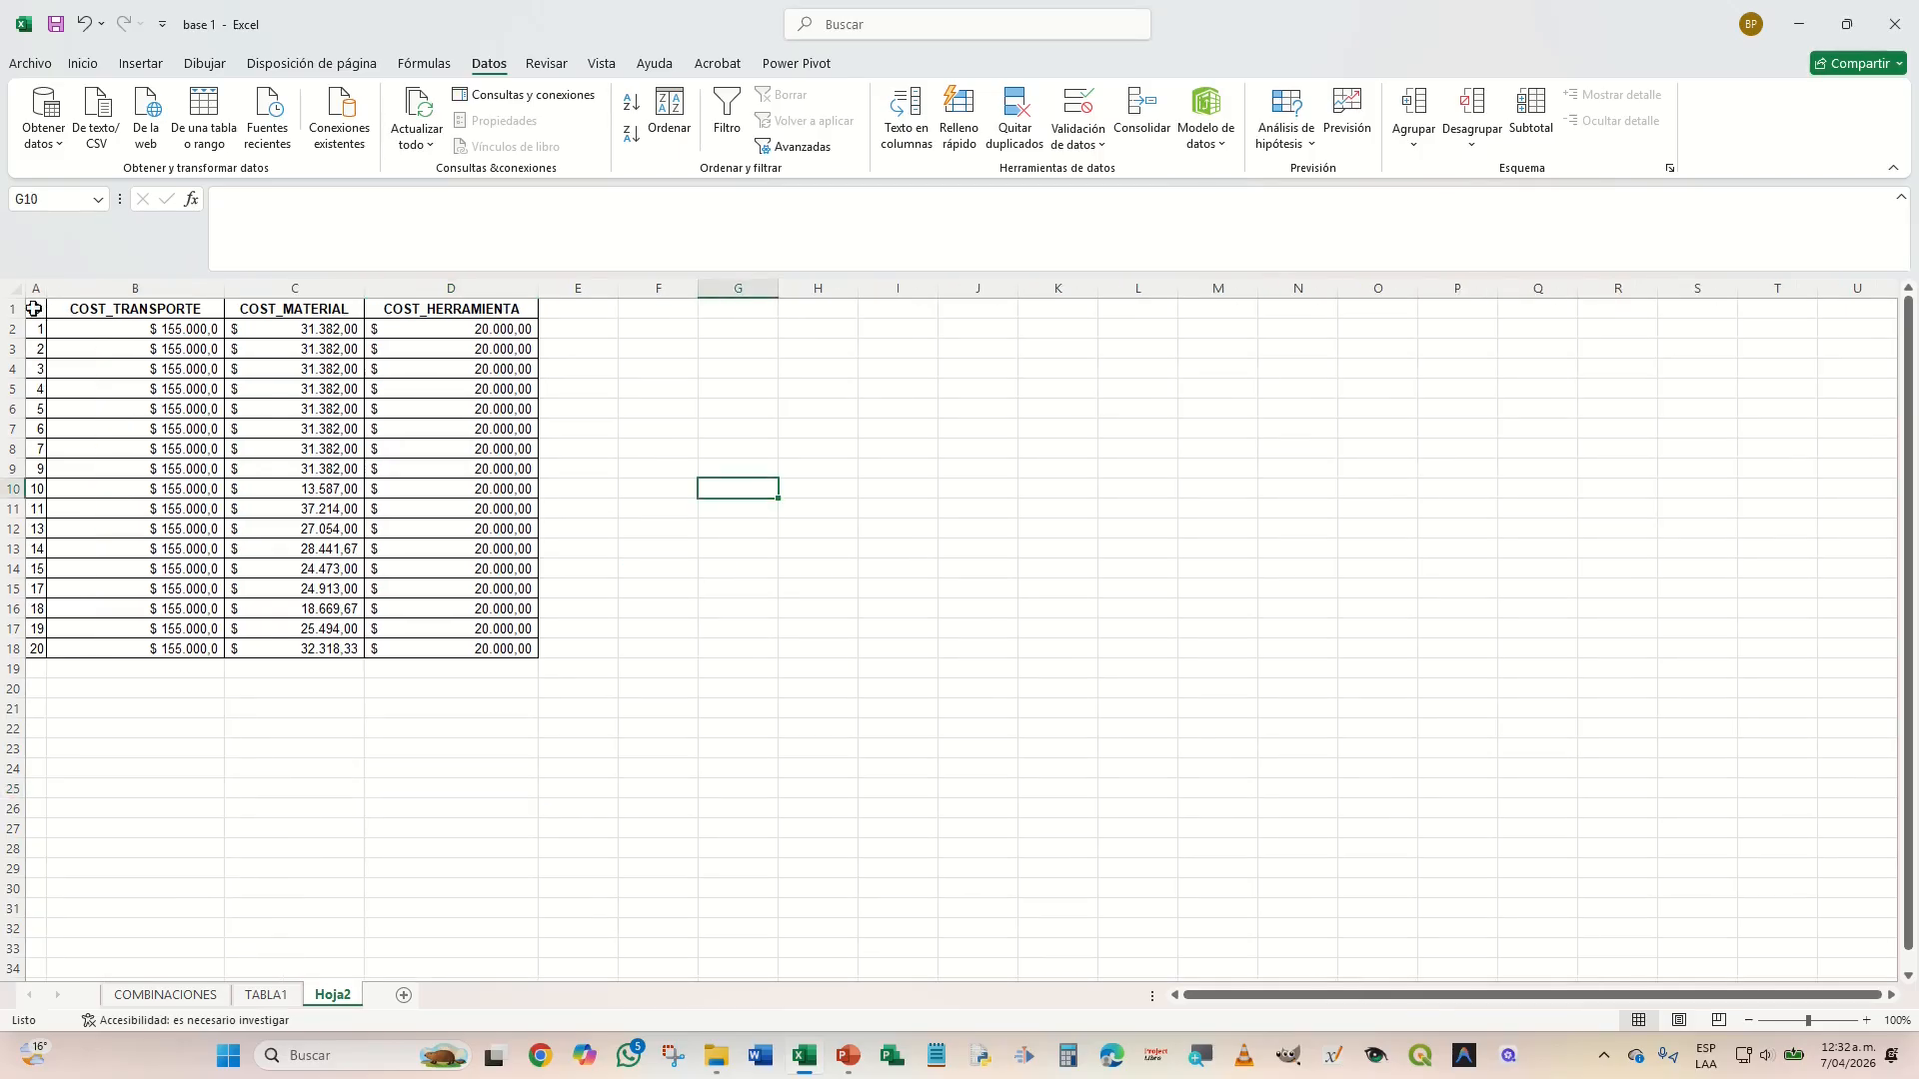
- Compare the income and personnel cost data in TABLA1 with the transport, material and tool costs in Hoja2
{"action": "left_click", "coordinate": [432, 899]}
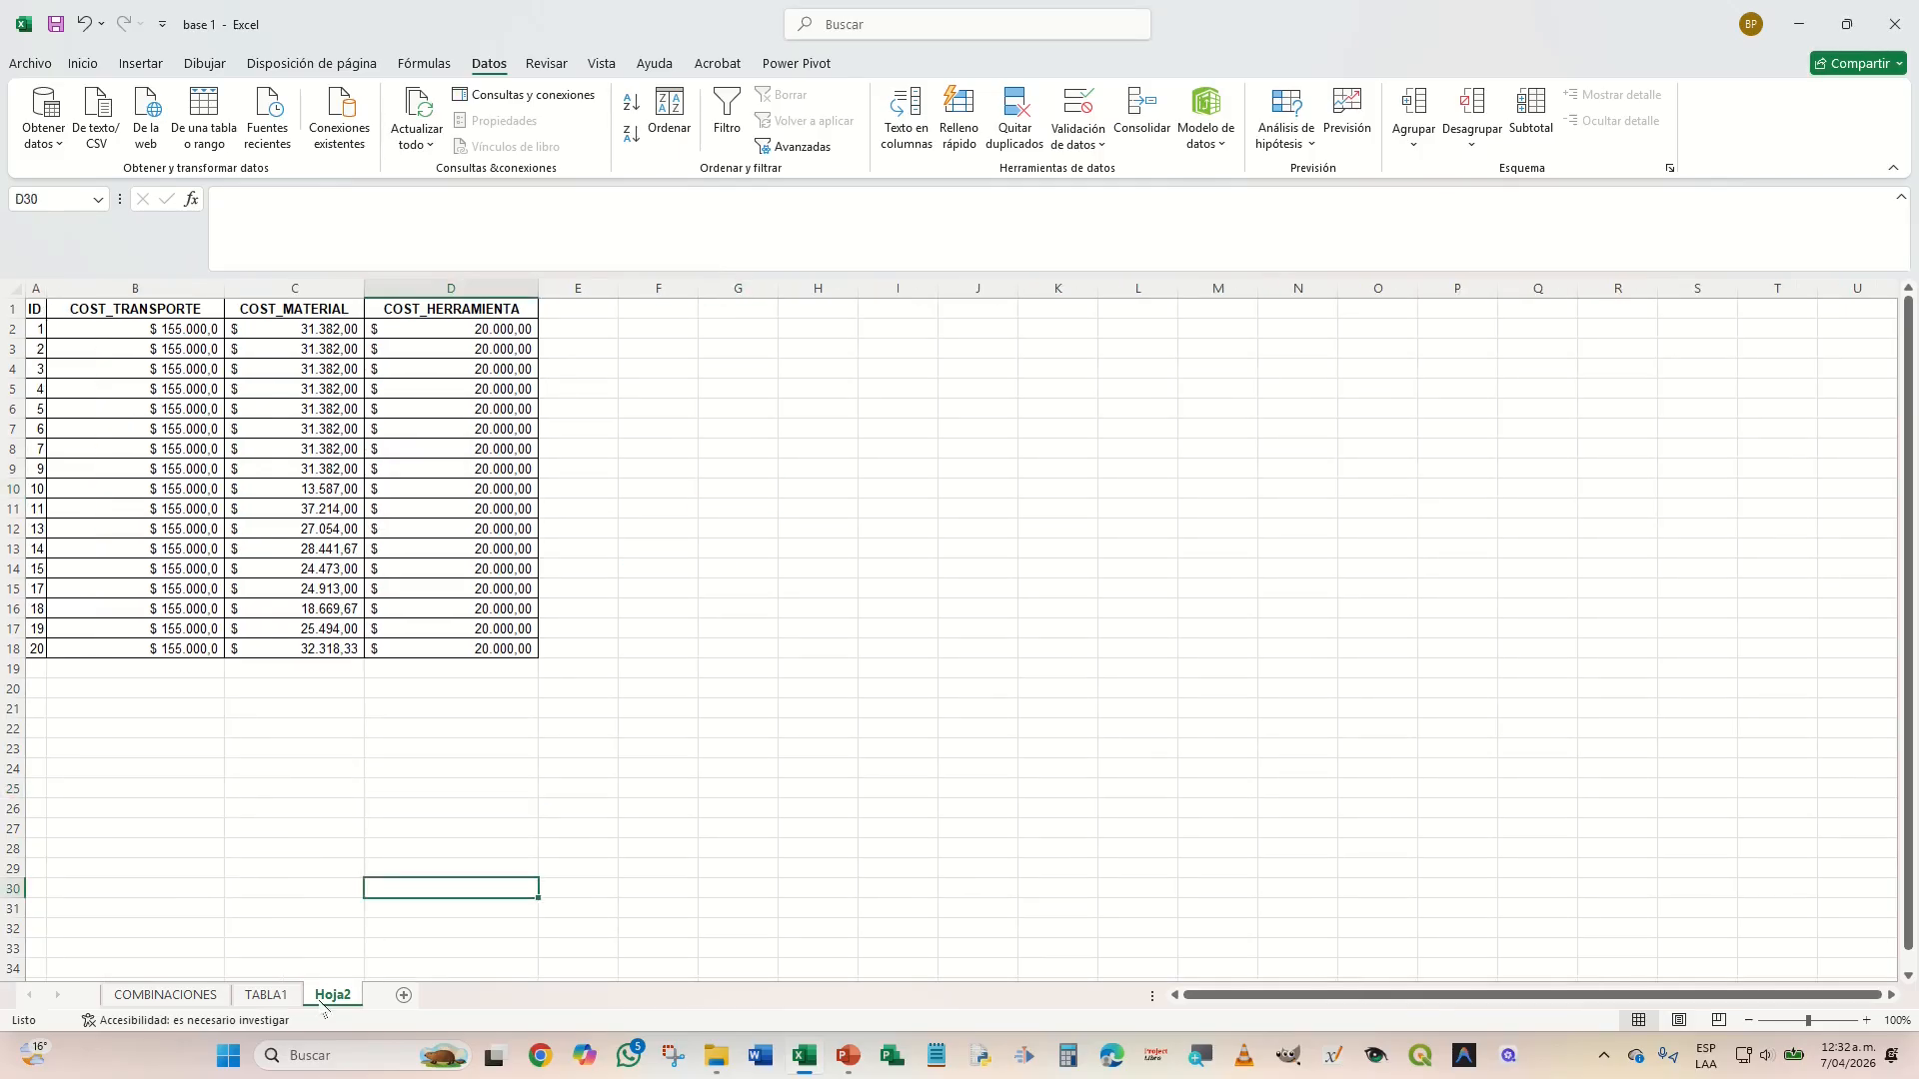
{"action": "left_click", "coordinate": [266, 995]}
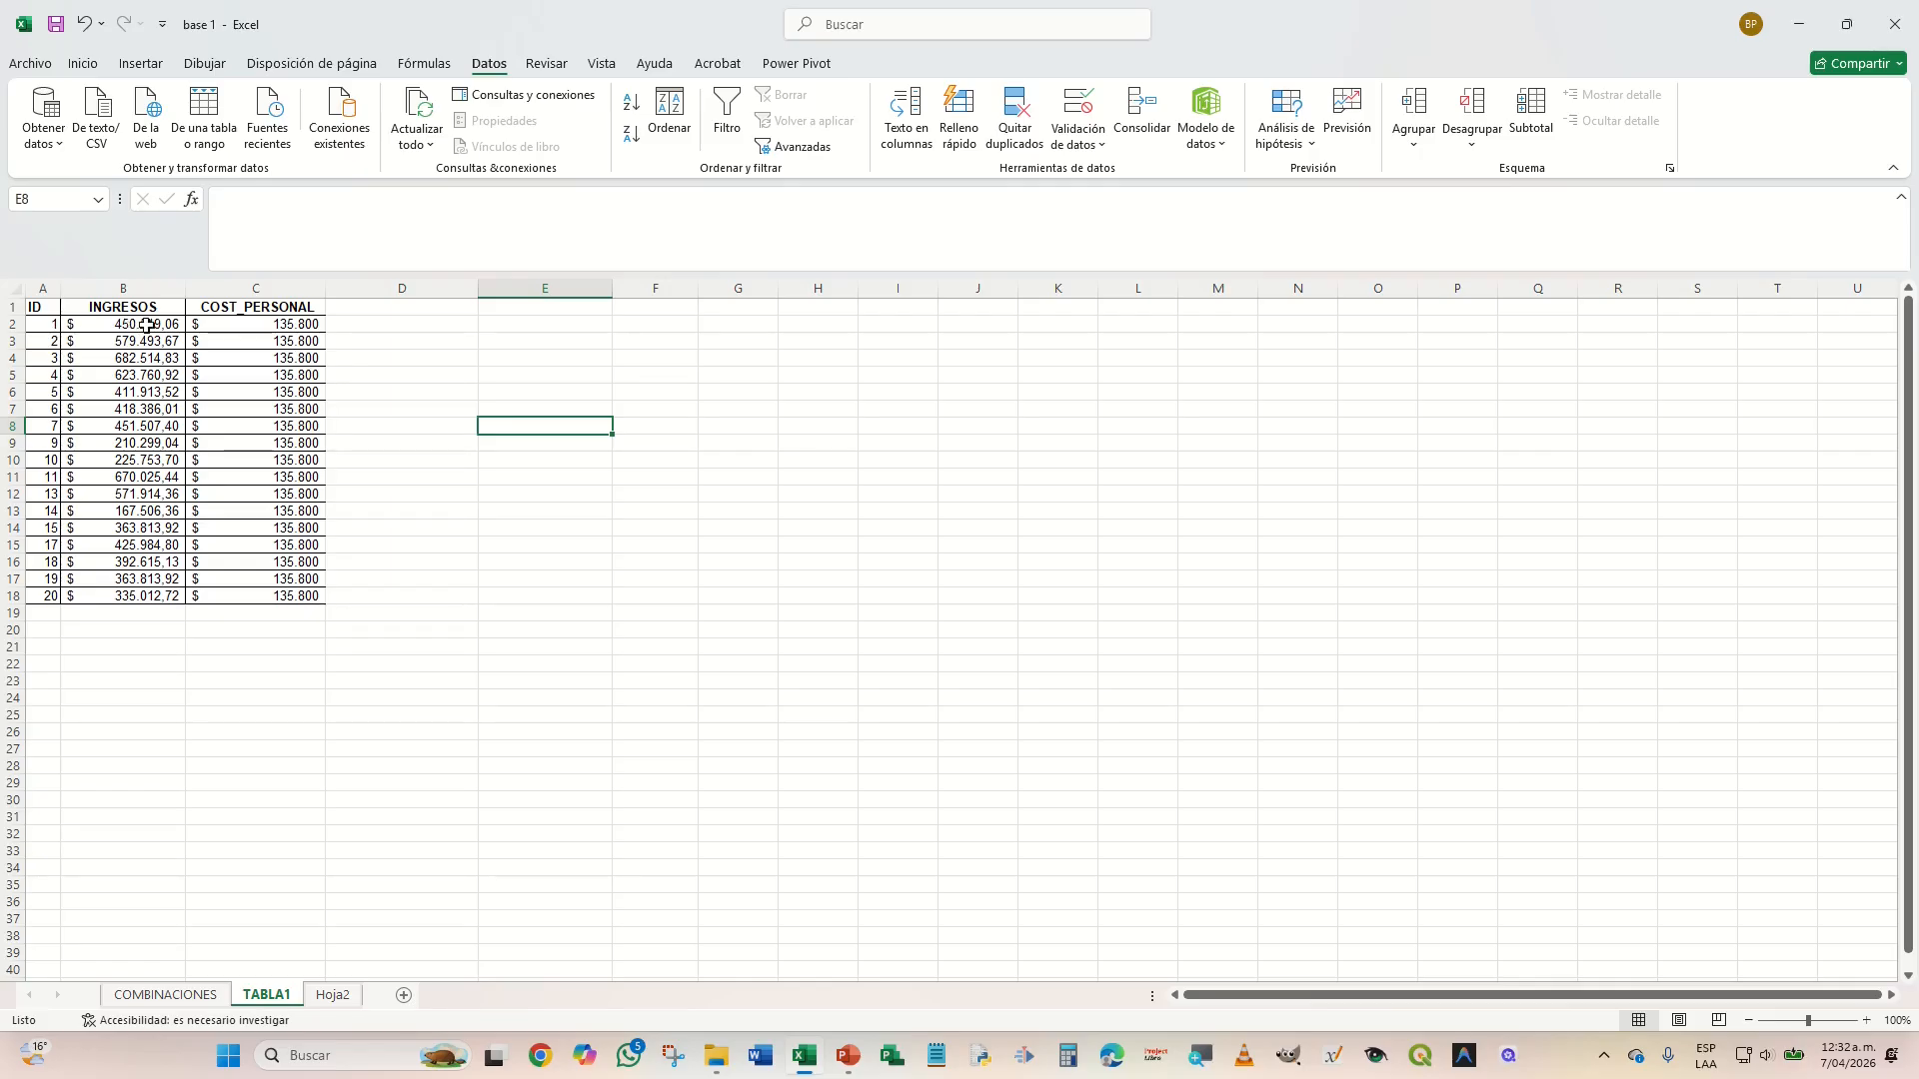
{"action": "left_click_drag", "start_coordinate": [35, 308], "coordinate": [271, 600]}
{"action": "left_click", "coordinate": [331, 997]}
{"action": "left_click", "coordinate": [672, 765]}
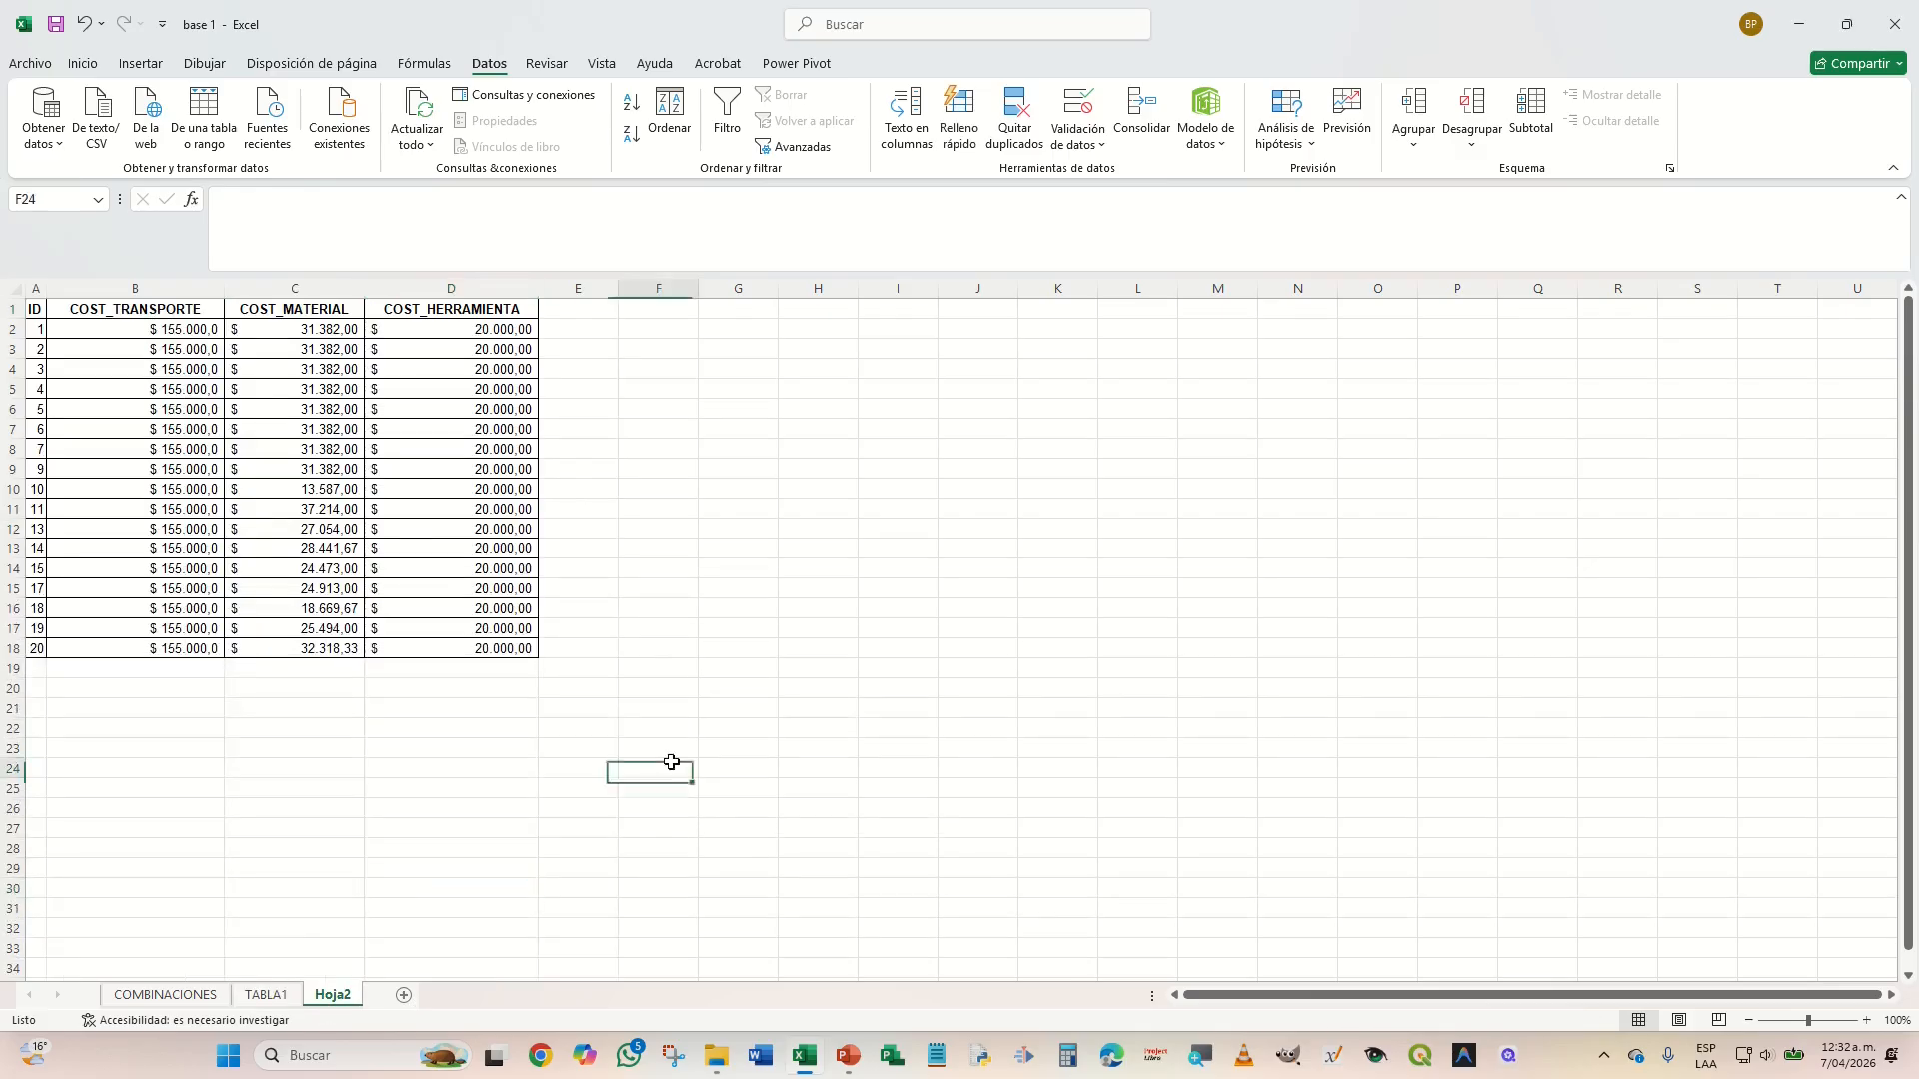
{"action": "left_click_drag", "start_coordinate": [74, 312], "coordinate": [587, 673]}
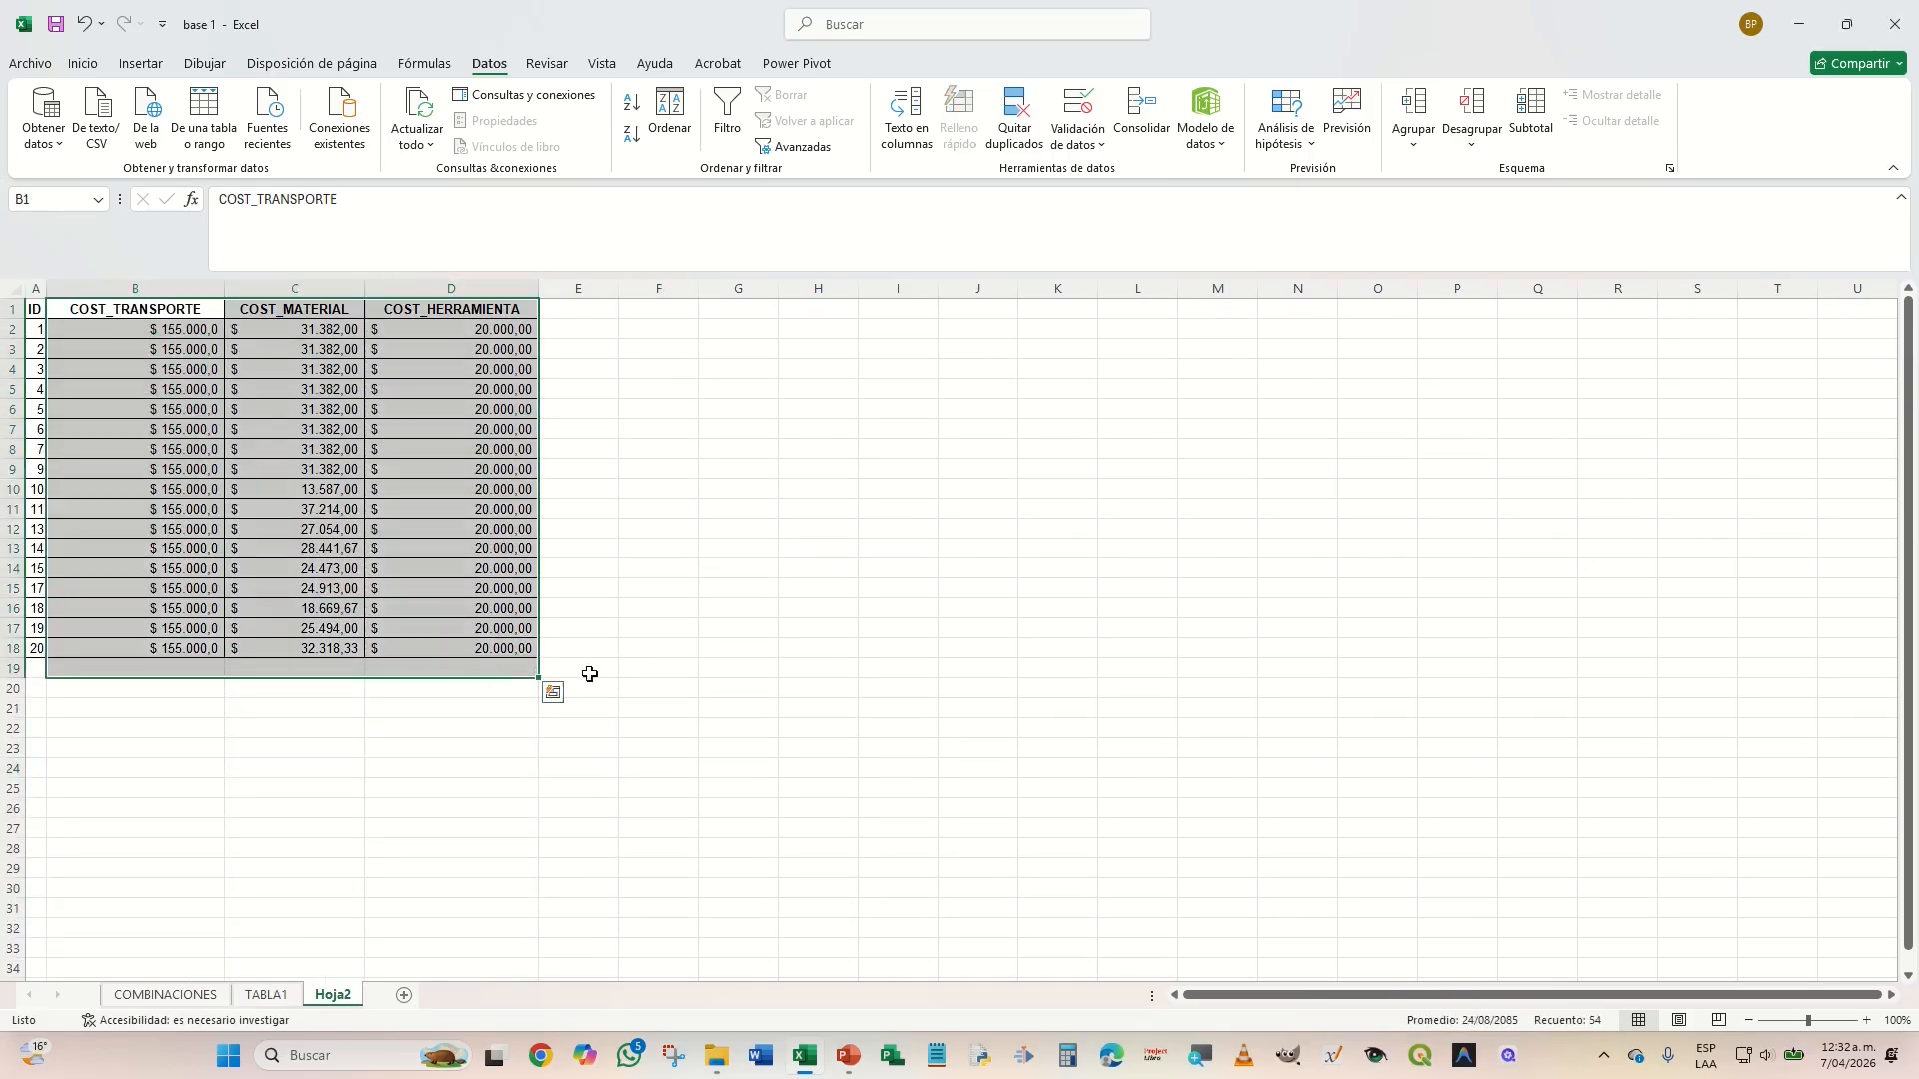
{"action": "left_click", "coordinate": [783, 591]}
- Delete the rows with IDs 14, 15 and 17 from the TABLA1 sheet
{"action": "left_click", "coordinate": [265, 995]}
{"action": "left_click", "coordinate": [269, 697]}
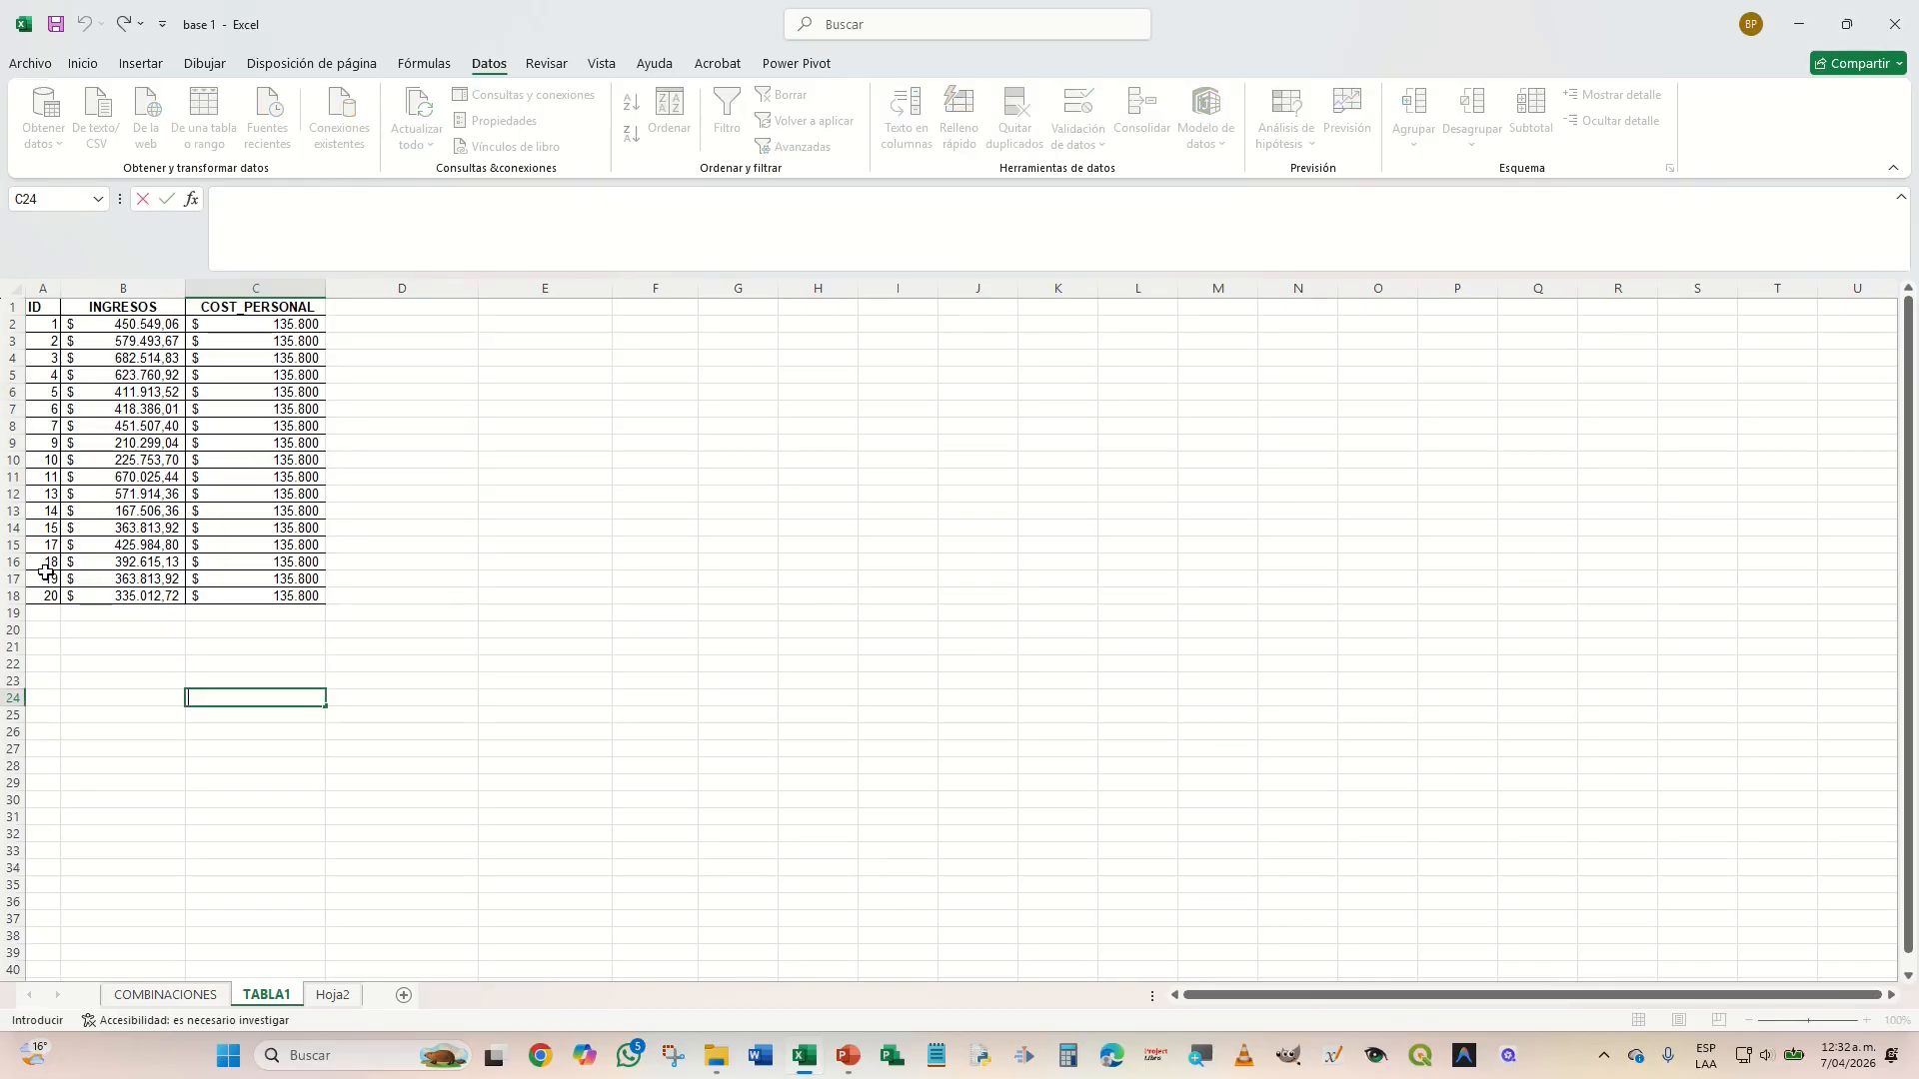
{"action": "left_click_drag", "start_coordinate": [5, 545], "coordinate": [8, 511]}
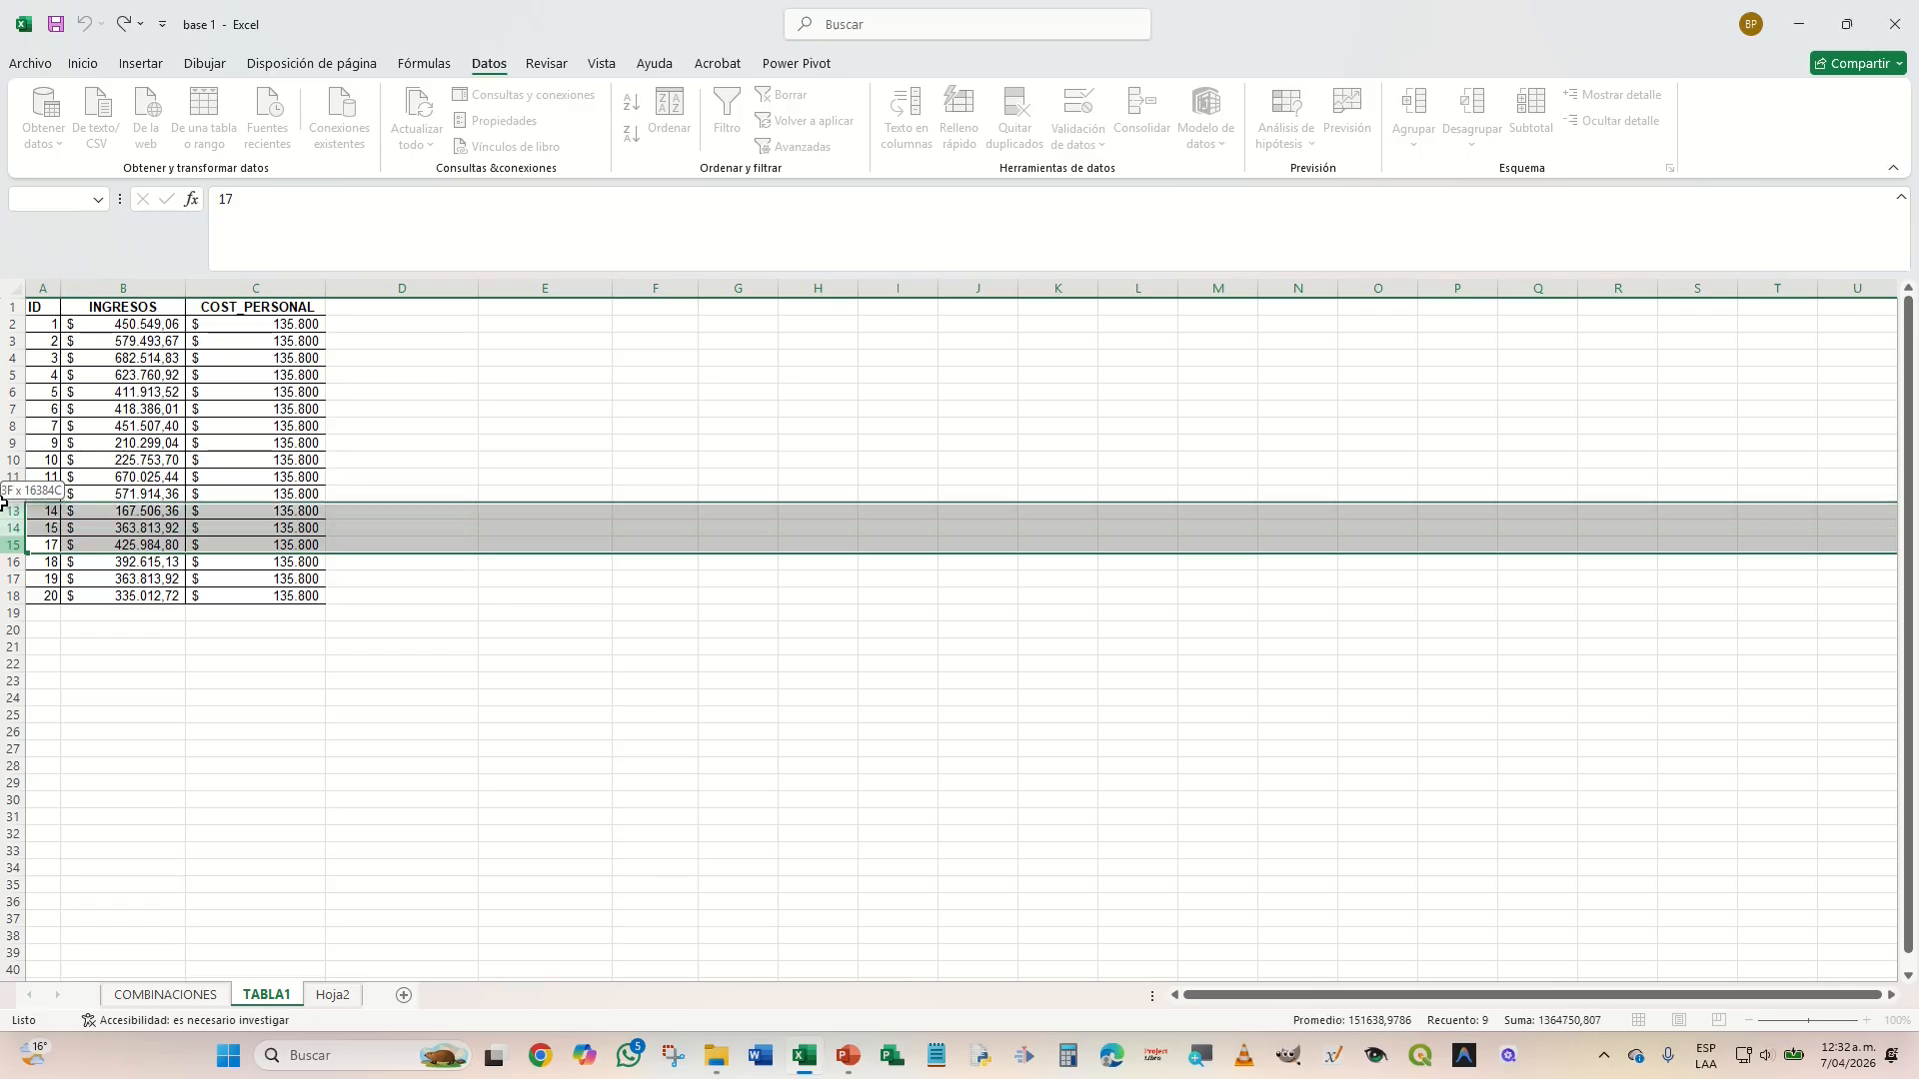
{"action": "right_click", "coordinate": [68, 528]}
{"action": "left_click", "coordinate": [141, 753]}
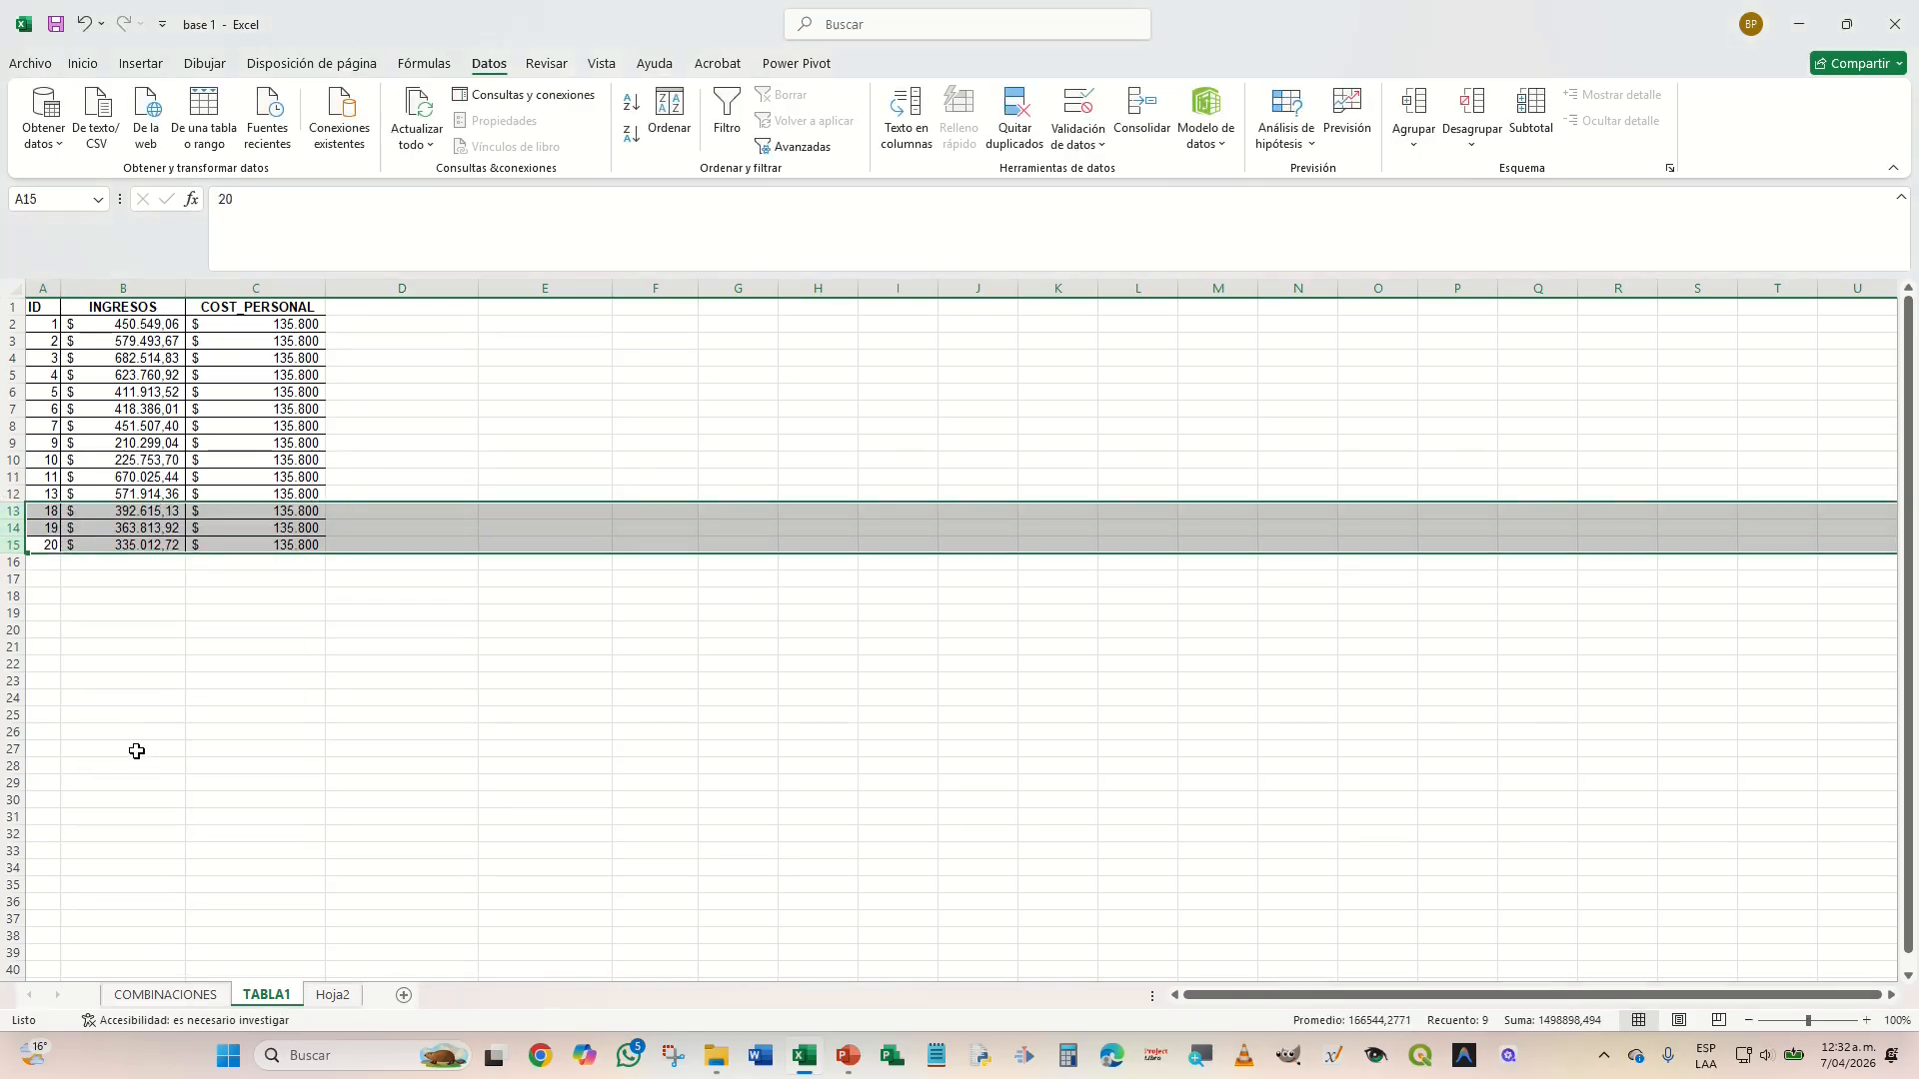
{"action": "left_click", "coordinate": [190, 731]}
- Delete the row with ID 2 from Hoja2
{"action": "left_click", "coordinate": [345, 995]}
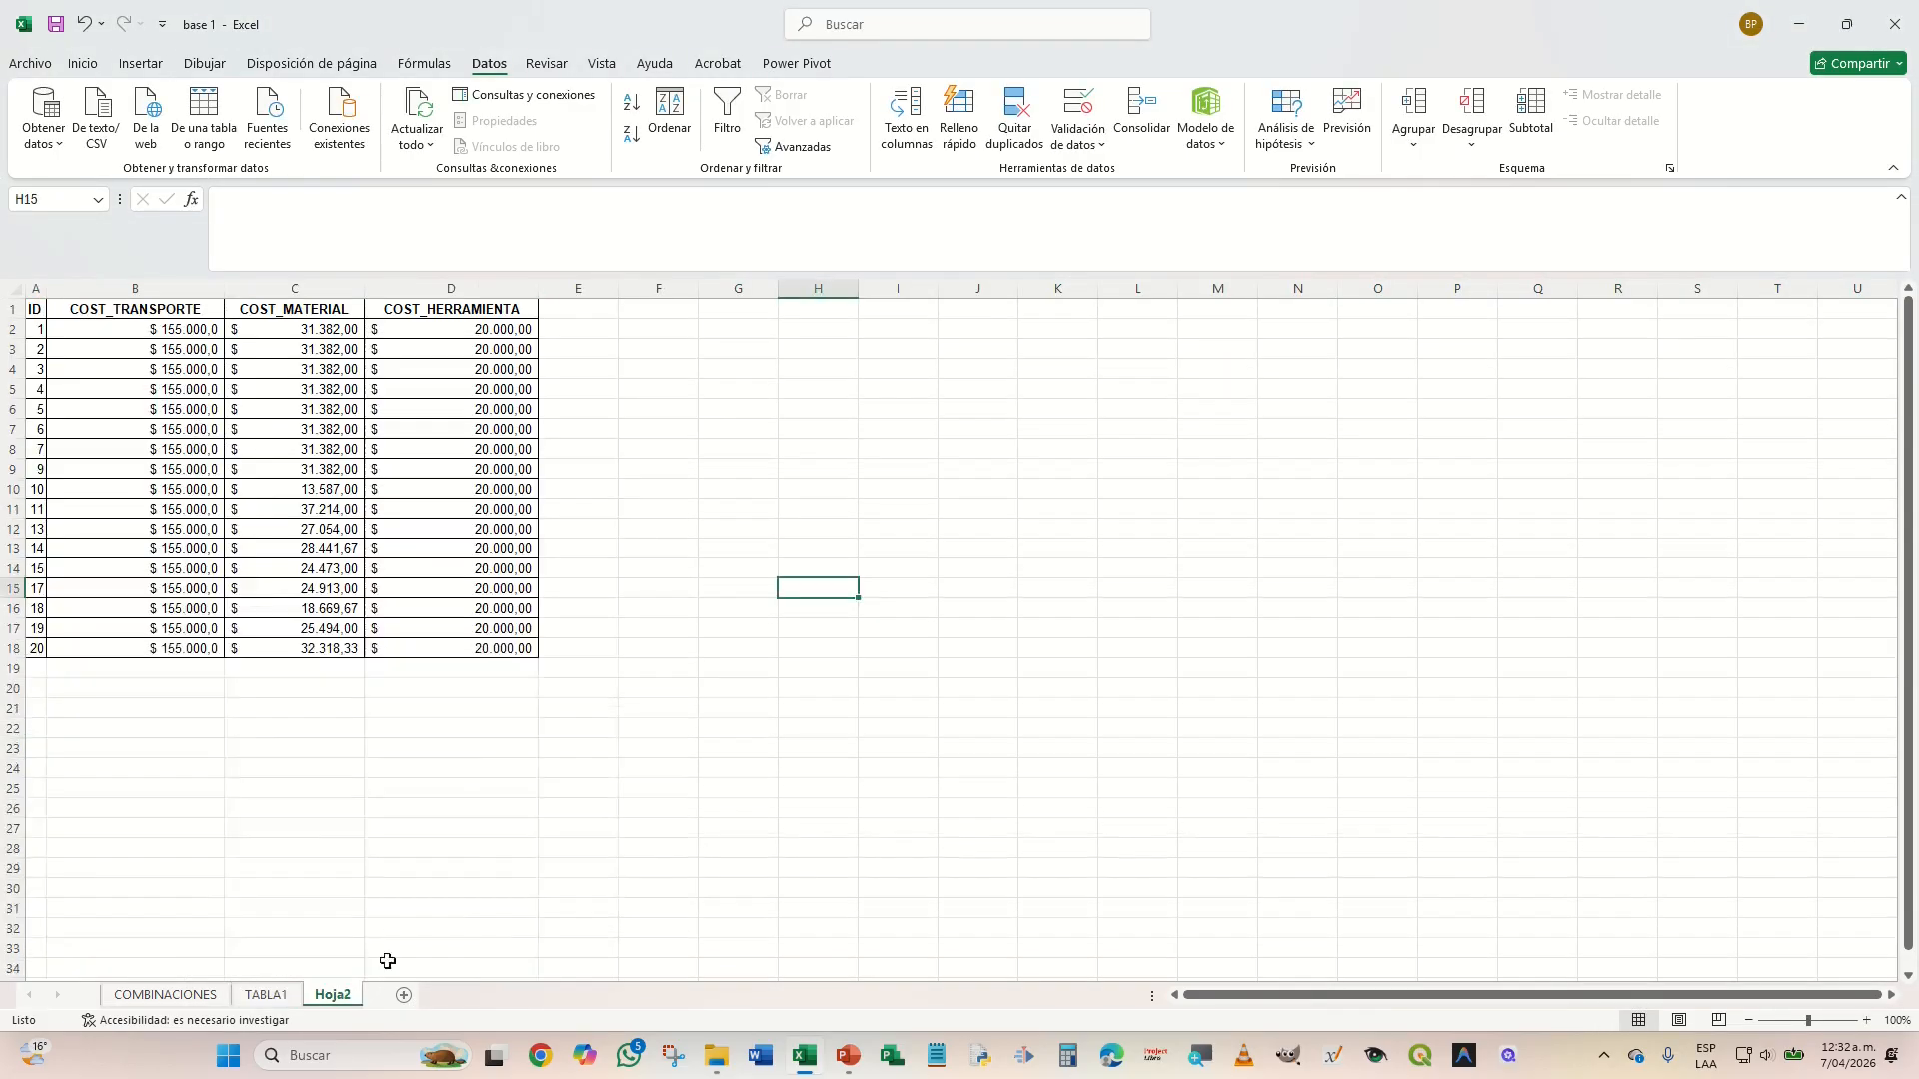
{"action": "left_click", "coordinate": [8, 348]}
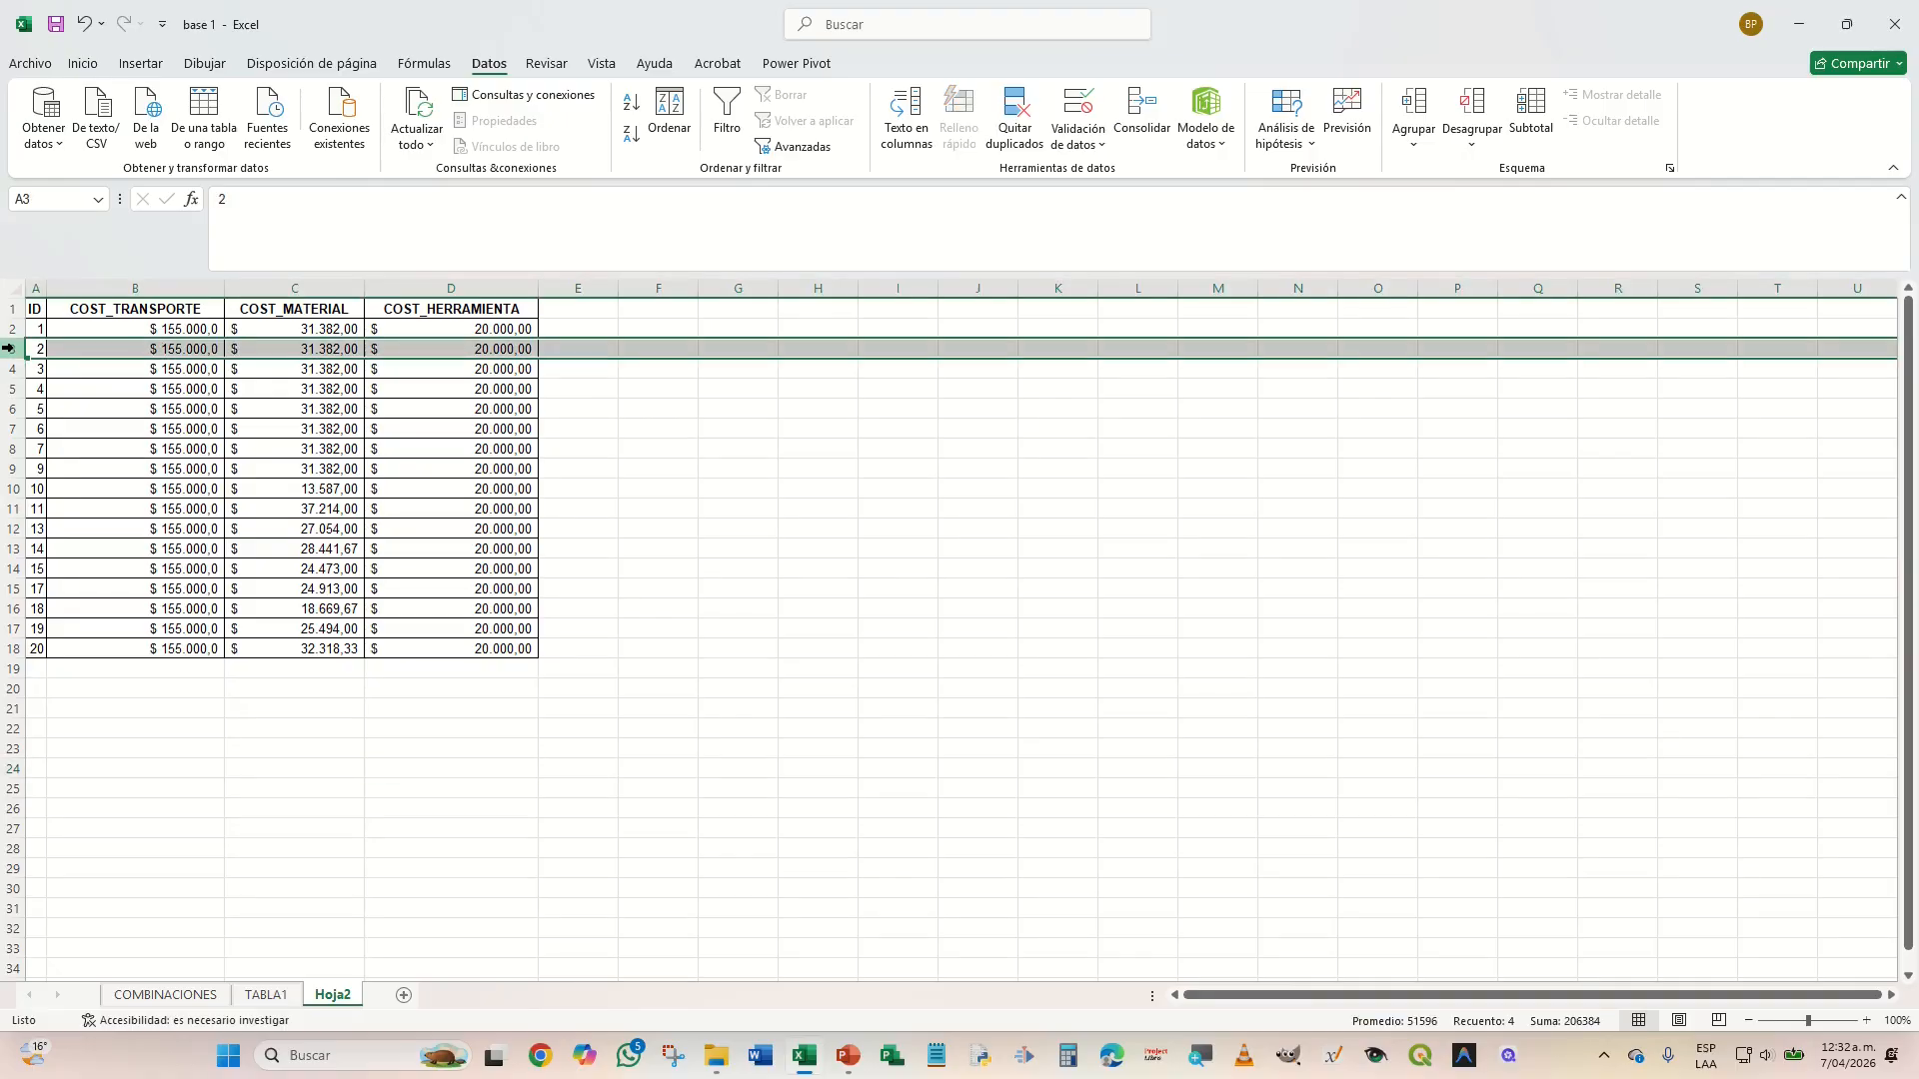
{"action": "right_click", "coordinate": [8, 348]}
{"action": "left_click", "coordinate": [62, 572]}
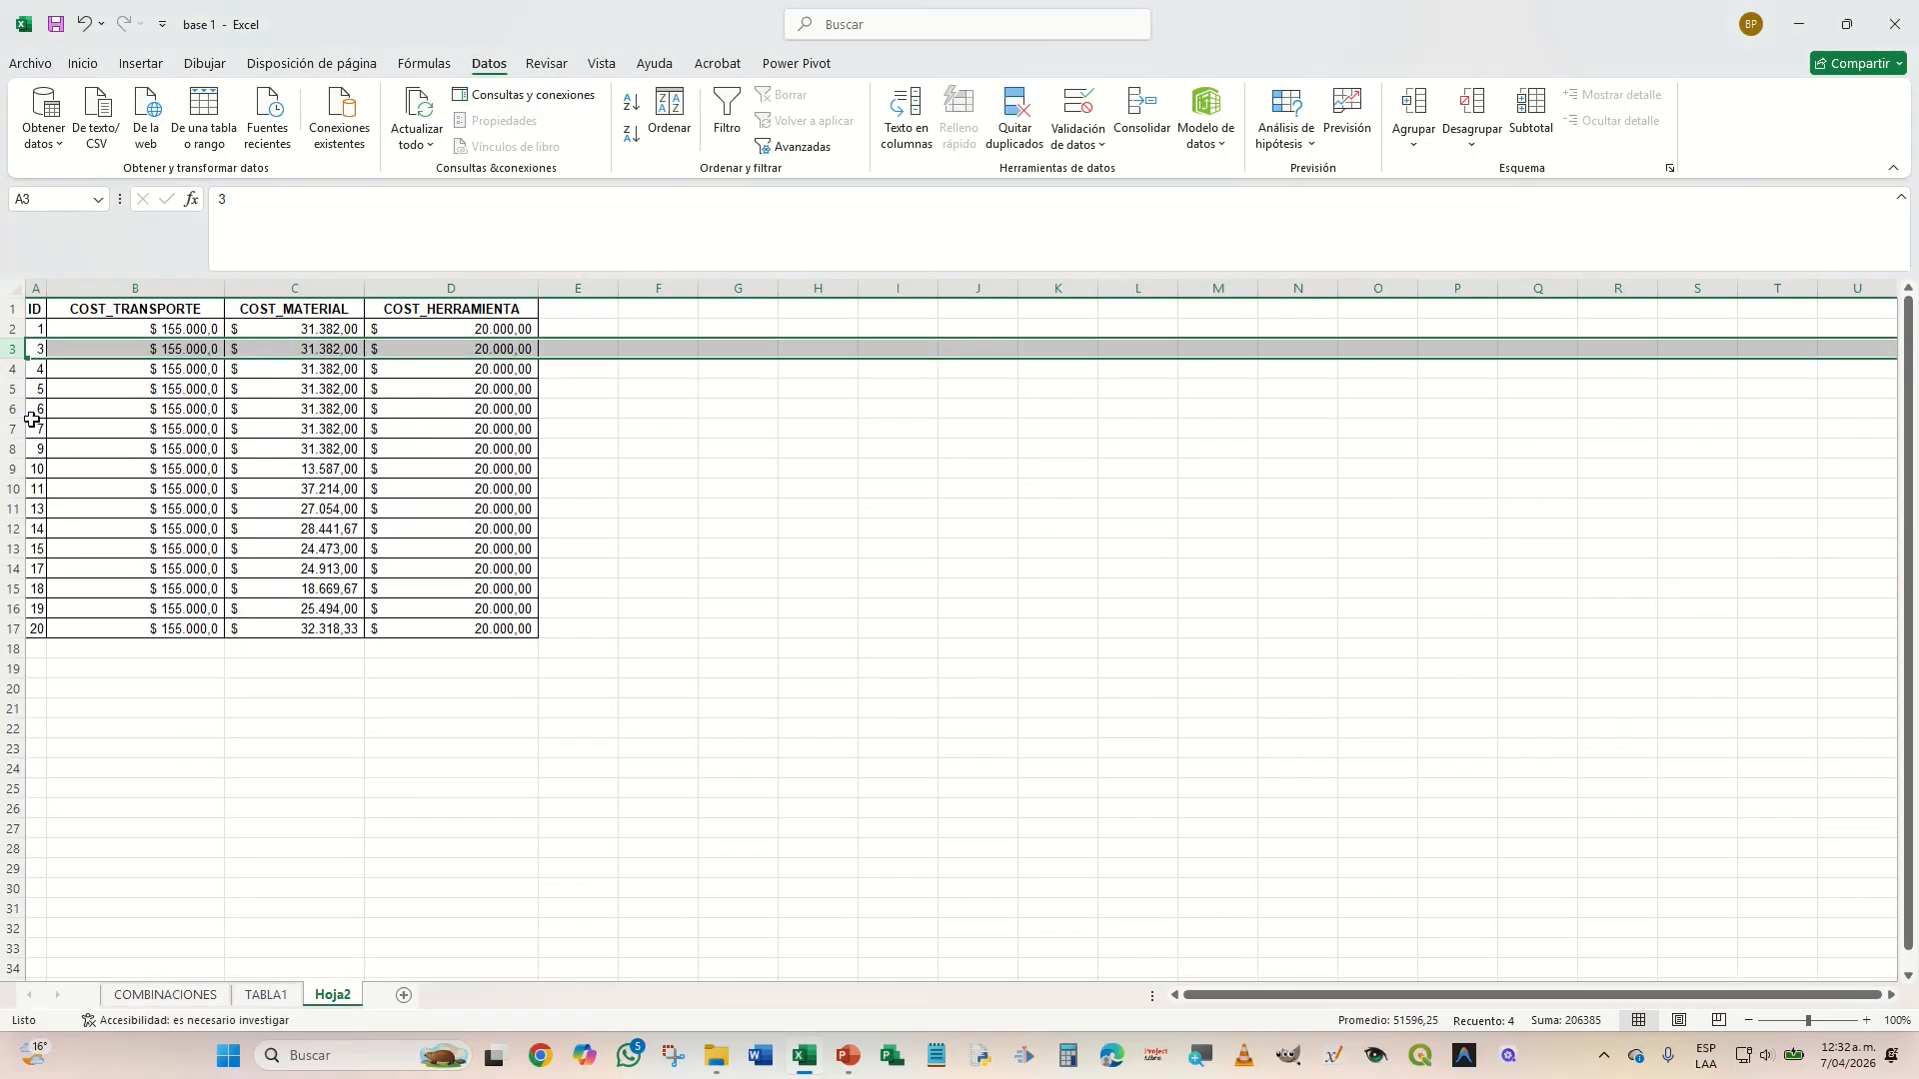
- Delete the rows with IDs 4, 6, 10, 14, 18 and 20 from Hoja2 together
{"action": "left_click", "coordinate": [10, 370]}
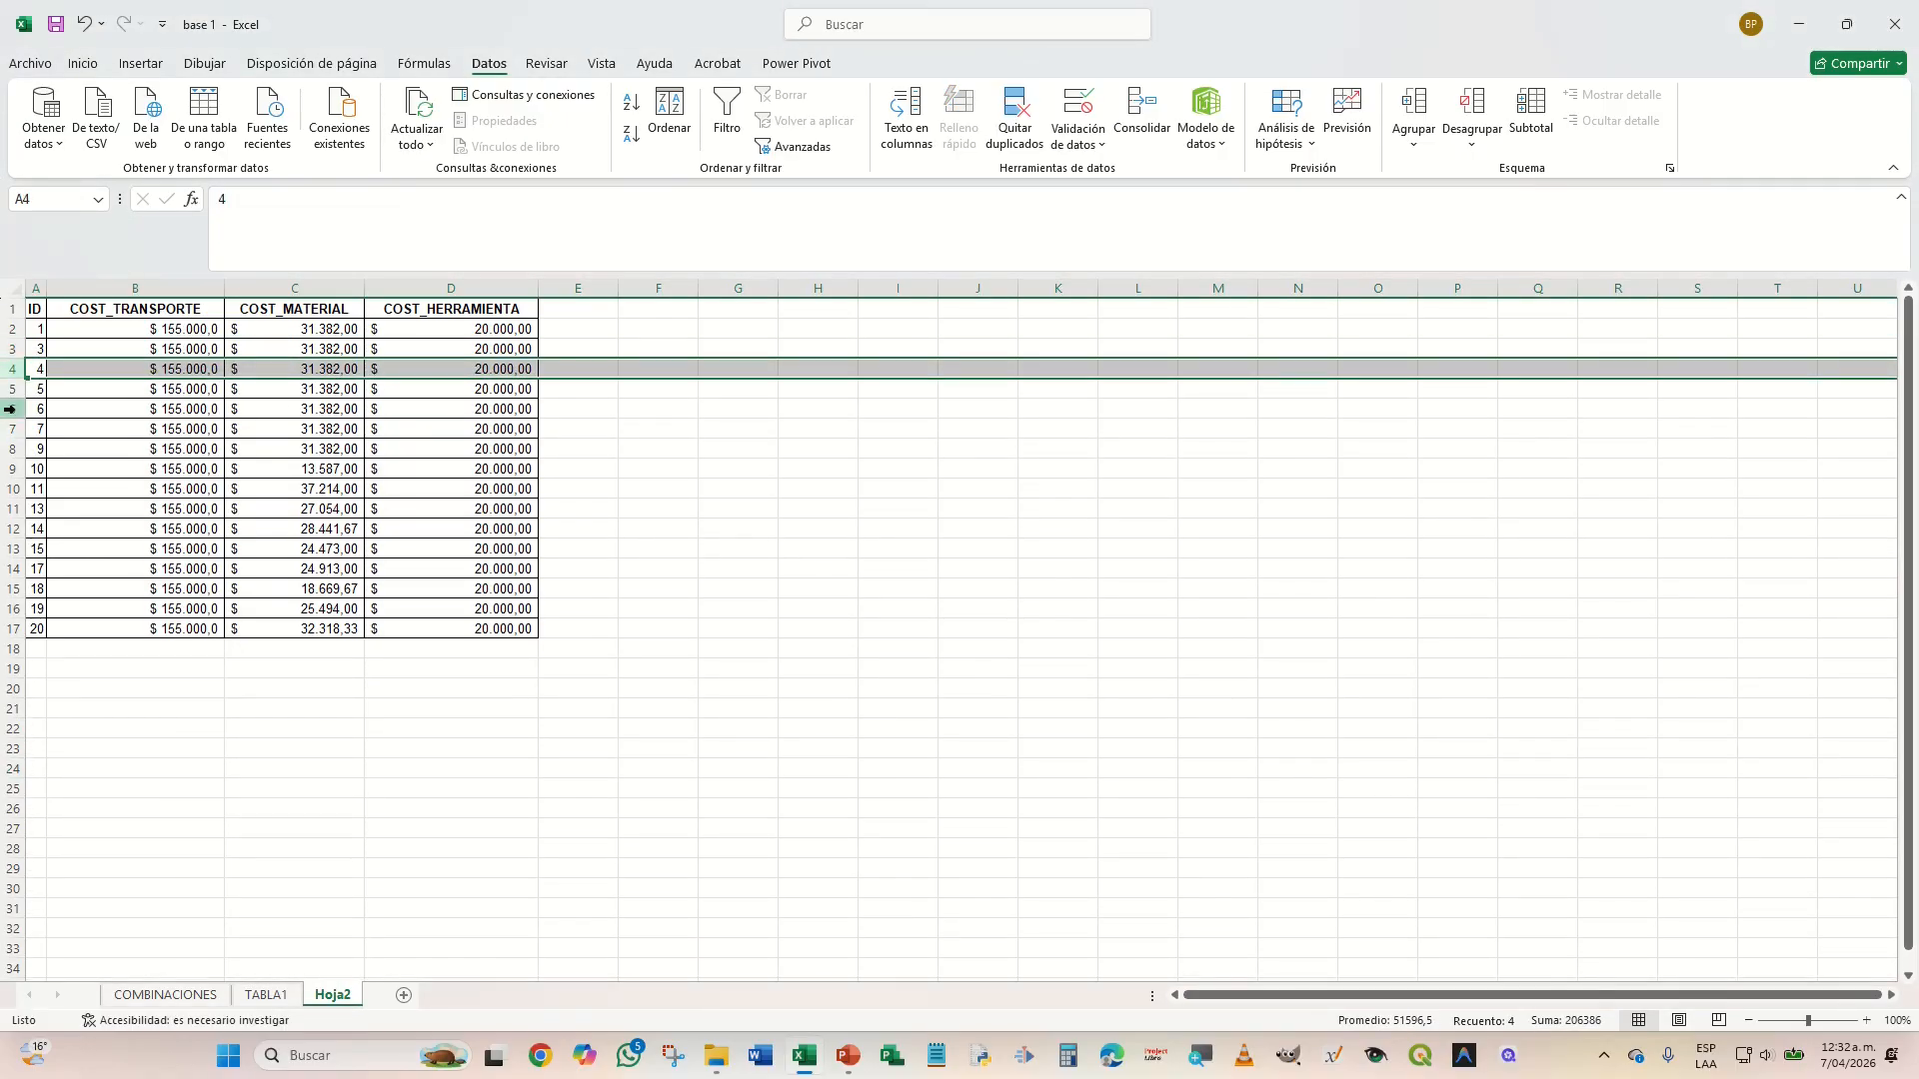
{"action": "left_click", "coordinate": [12, 409], "text": "ctrl"}
{"action": "left_click", "coordinate": [12, 469], "text": "ctrl"}
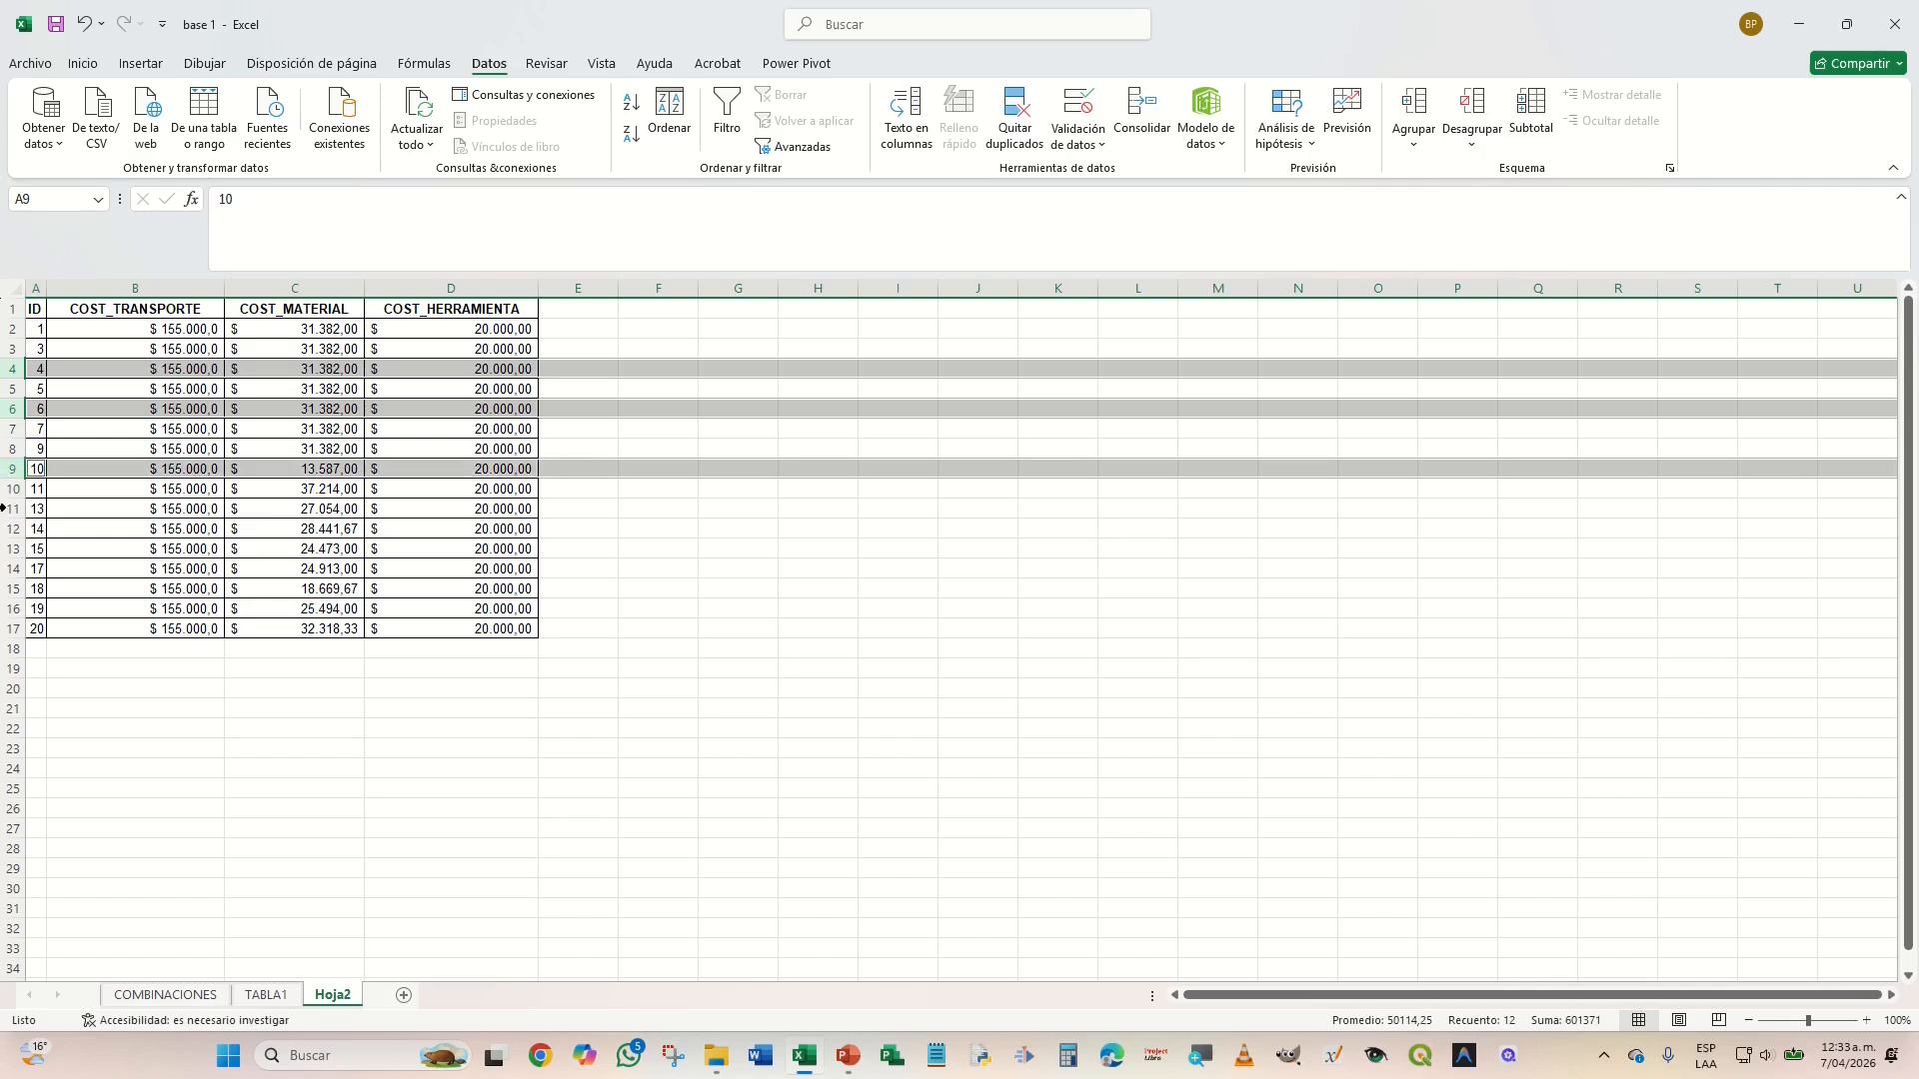
{"action": "left_click", "coordinate": [8, 529], "text": "ctrl"}
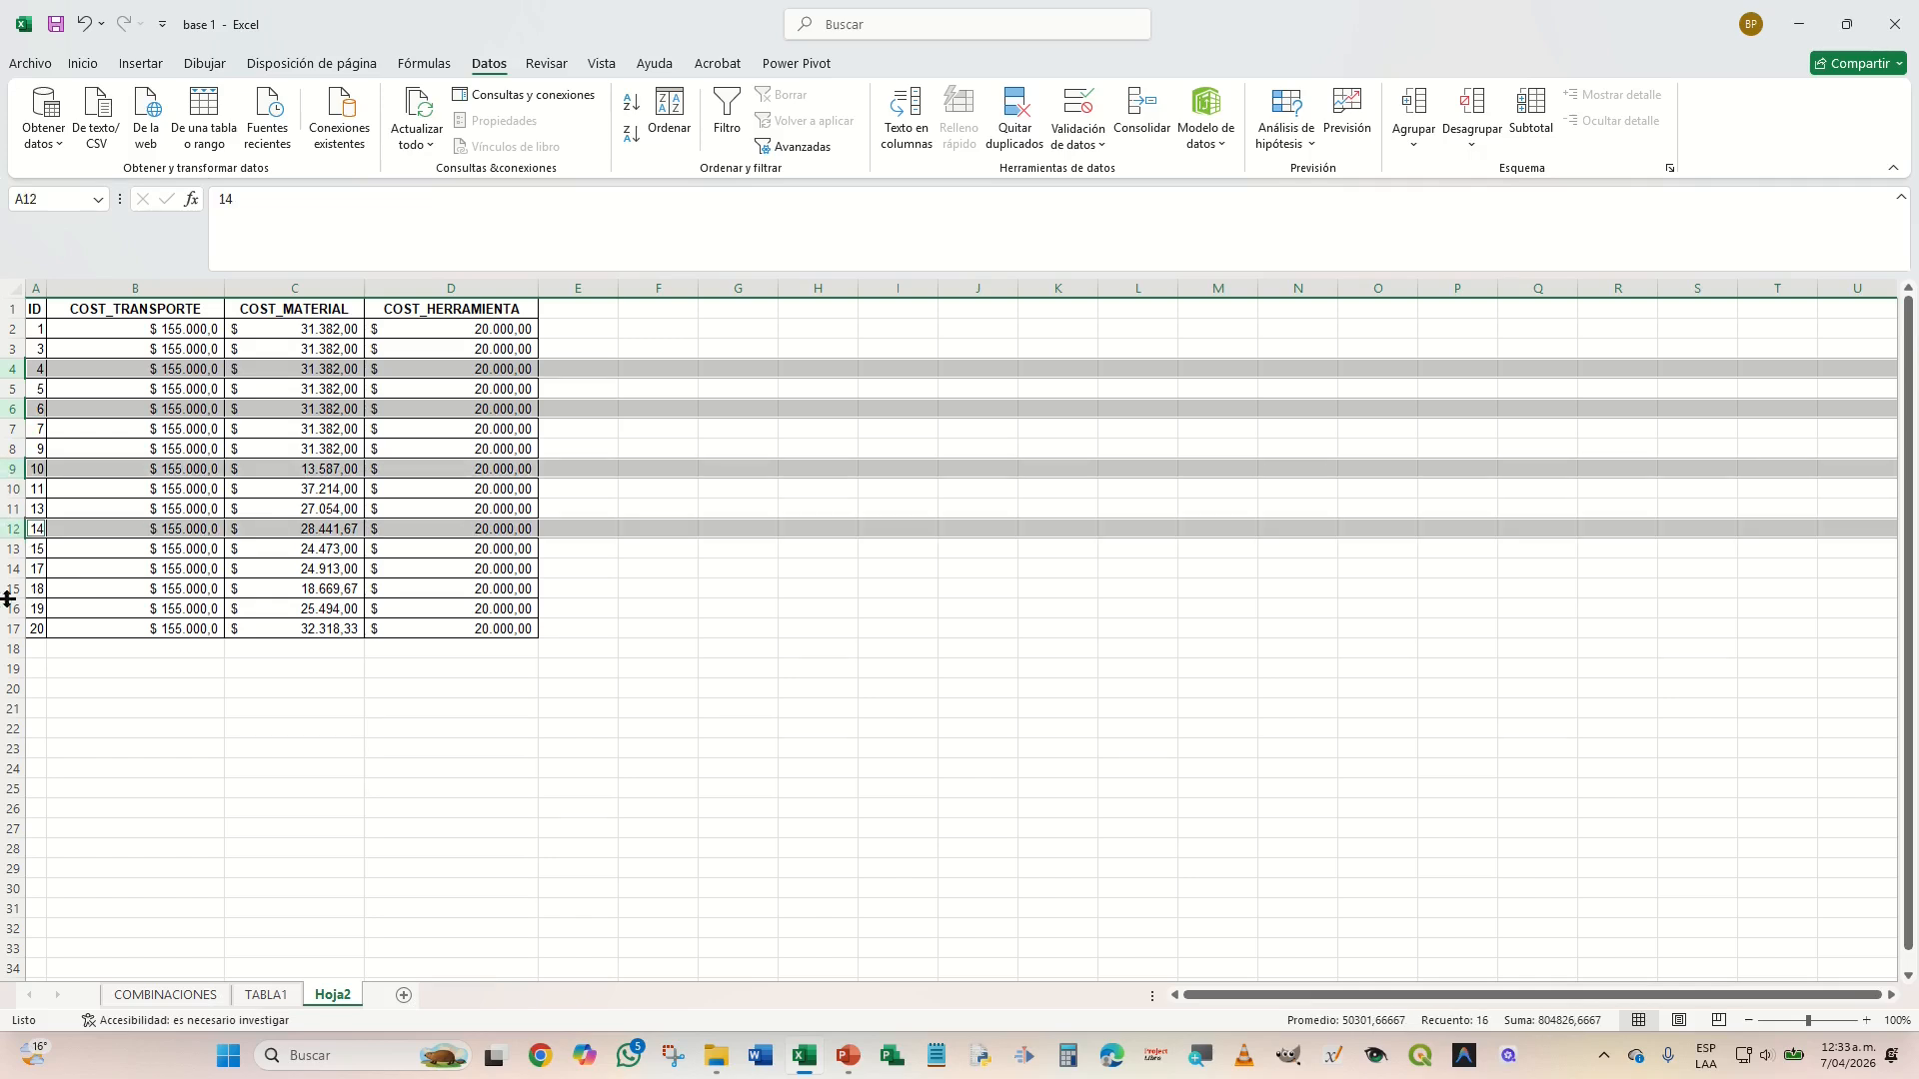
{"action": "left_click", "coordinate": [10, 588], "text": "ctrl"}
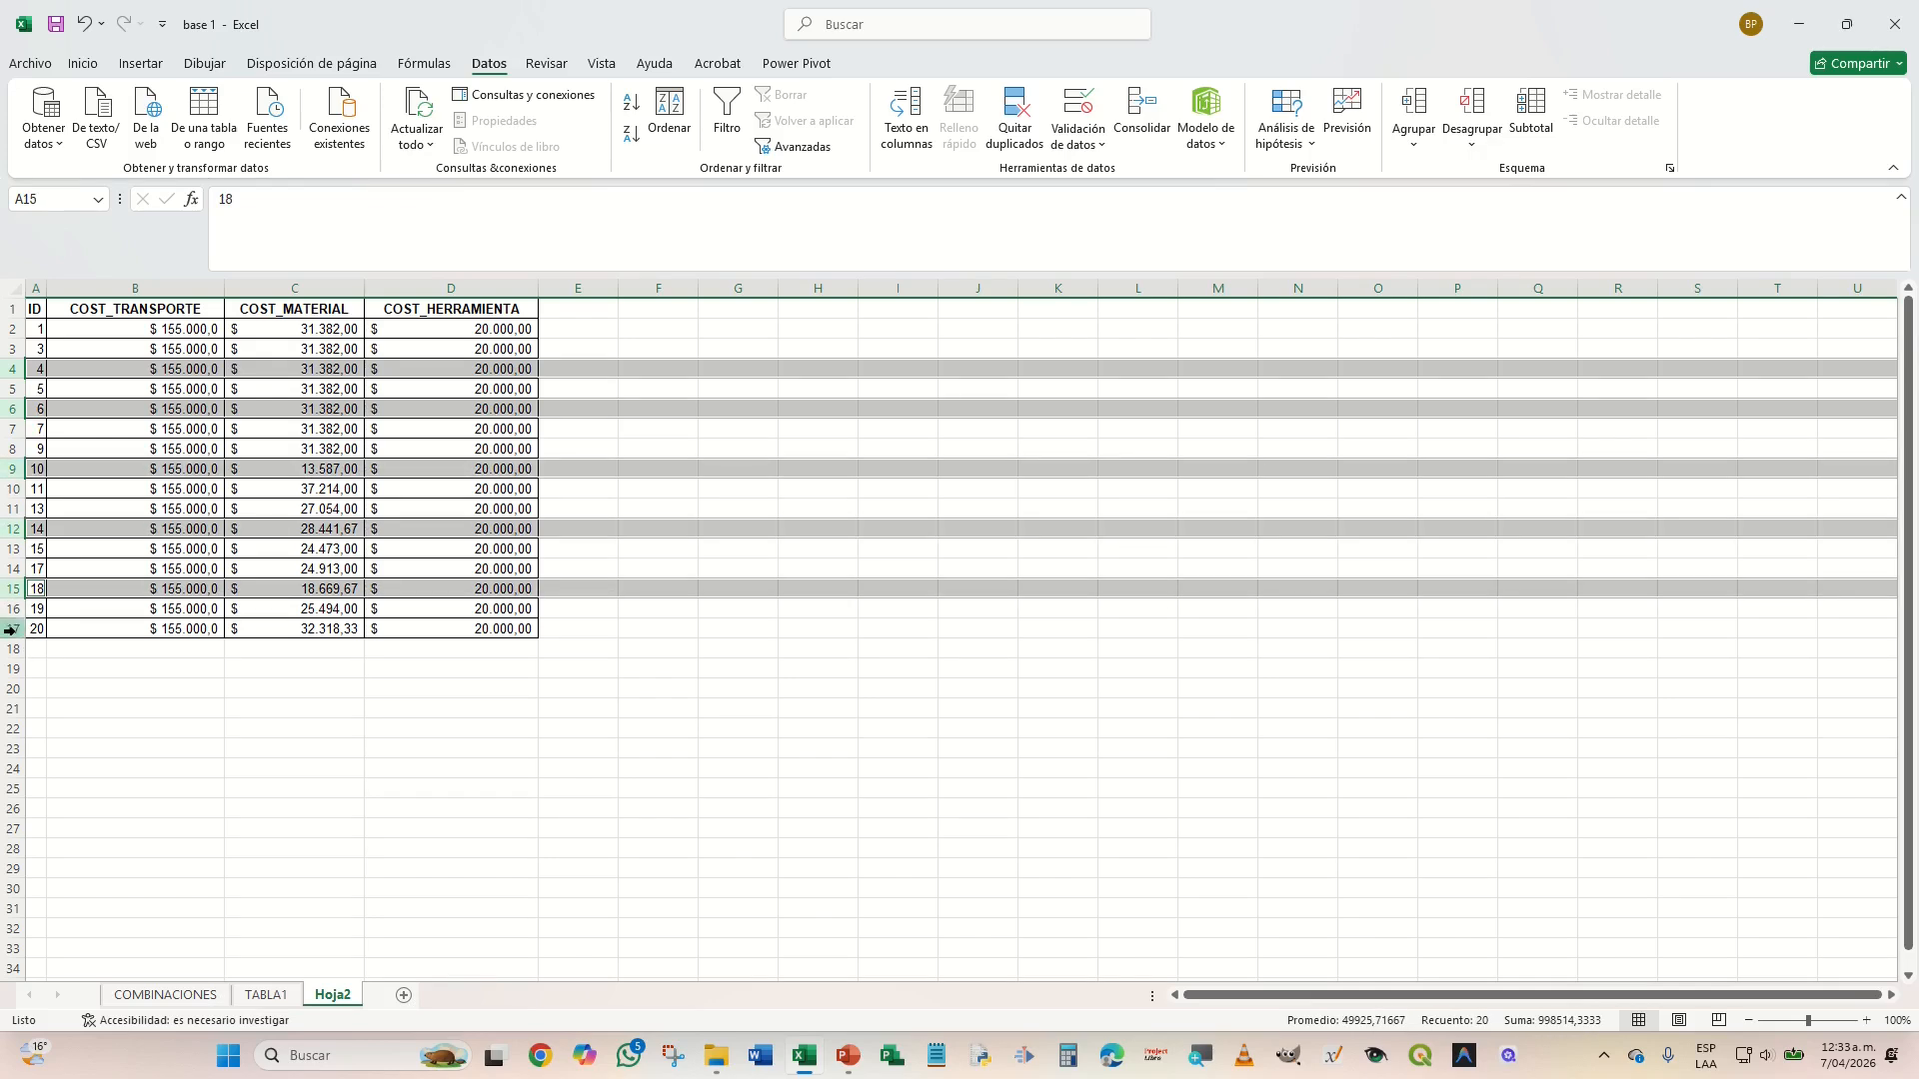
{"action": "left_click", "coordinate": [10, 630], "text": "ctrl"}
{"action": "right_click", "coordinate": [88, 370]}
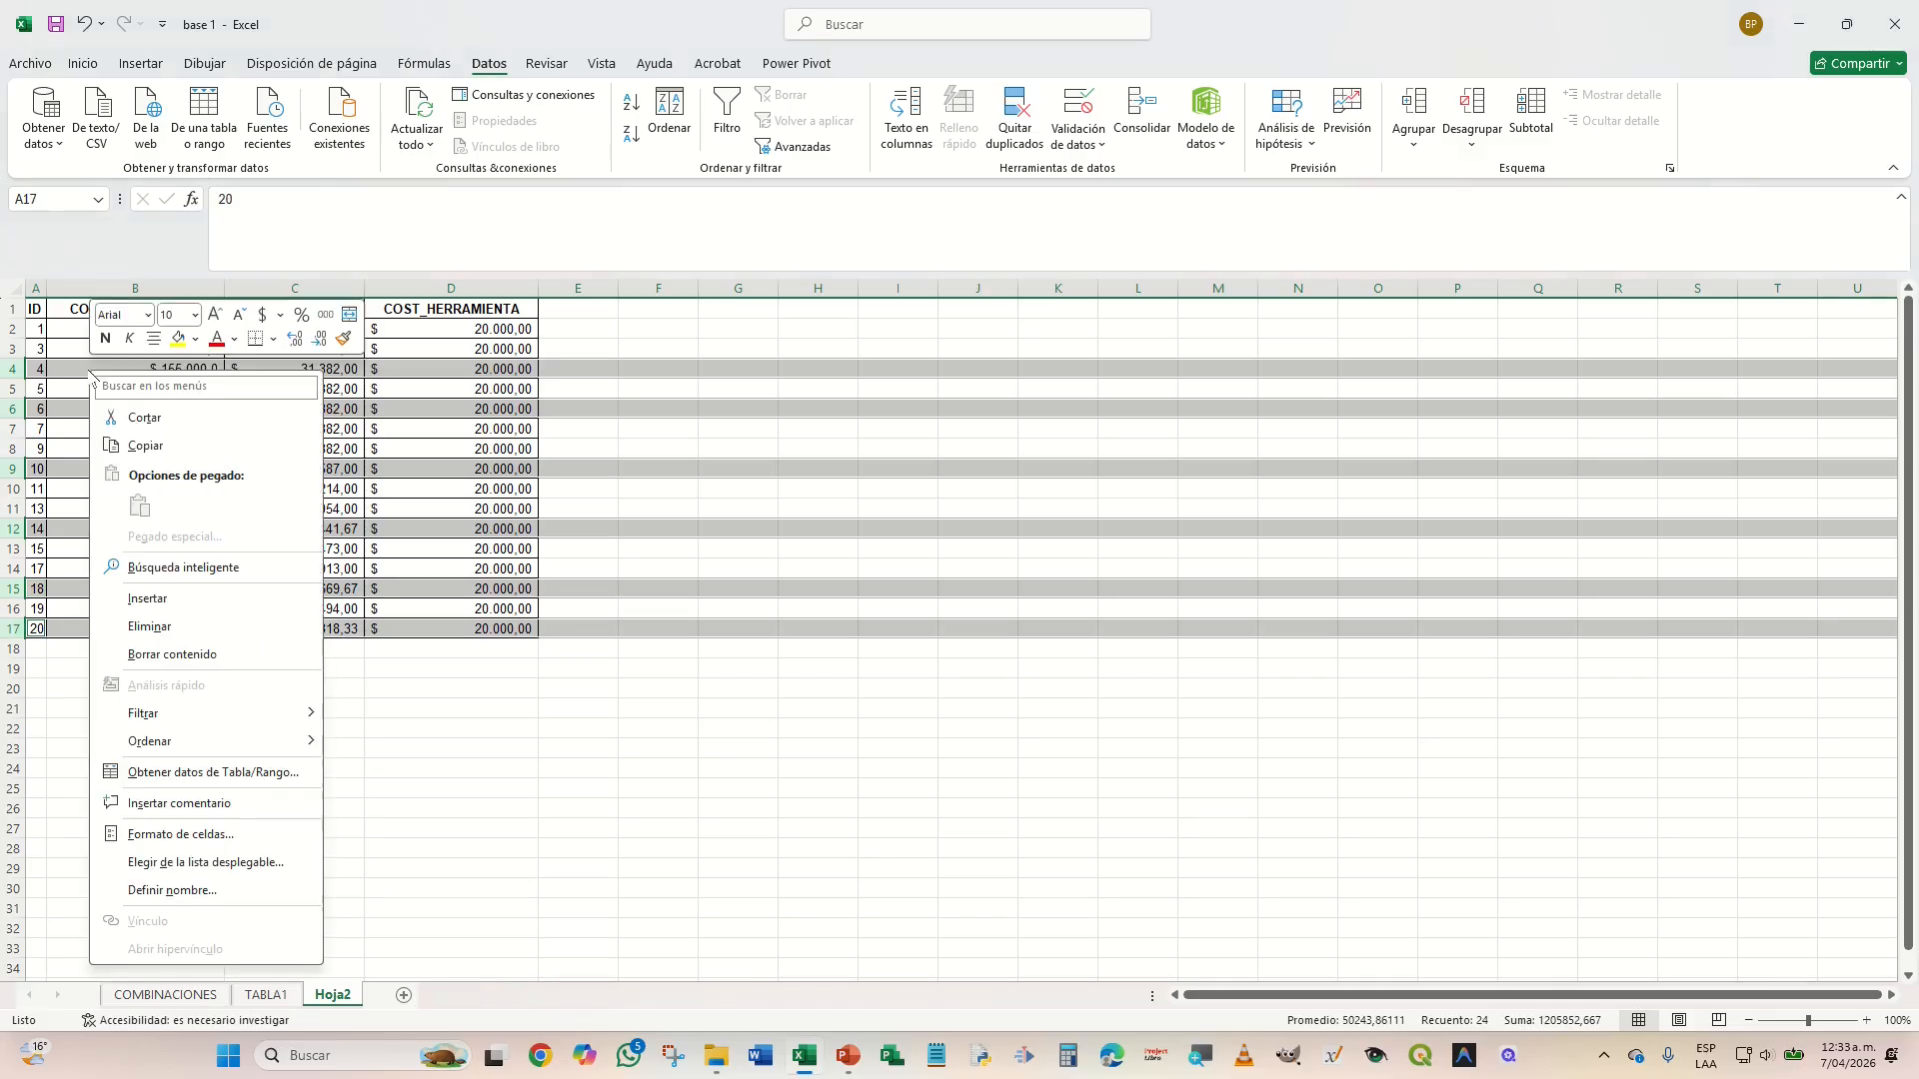
{"action": "left_click", "coordinate": [146, 624]}
{"action": "left_click", "coordinate": [532, 690]}
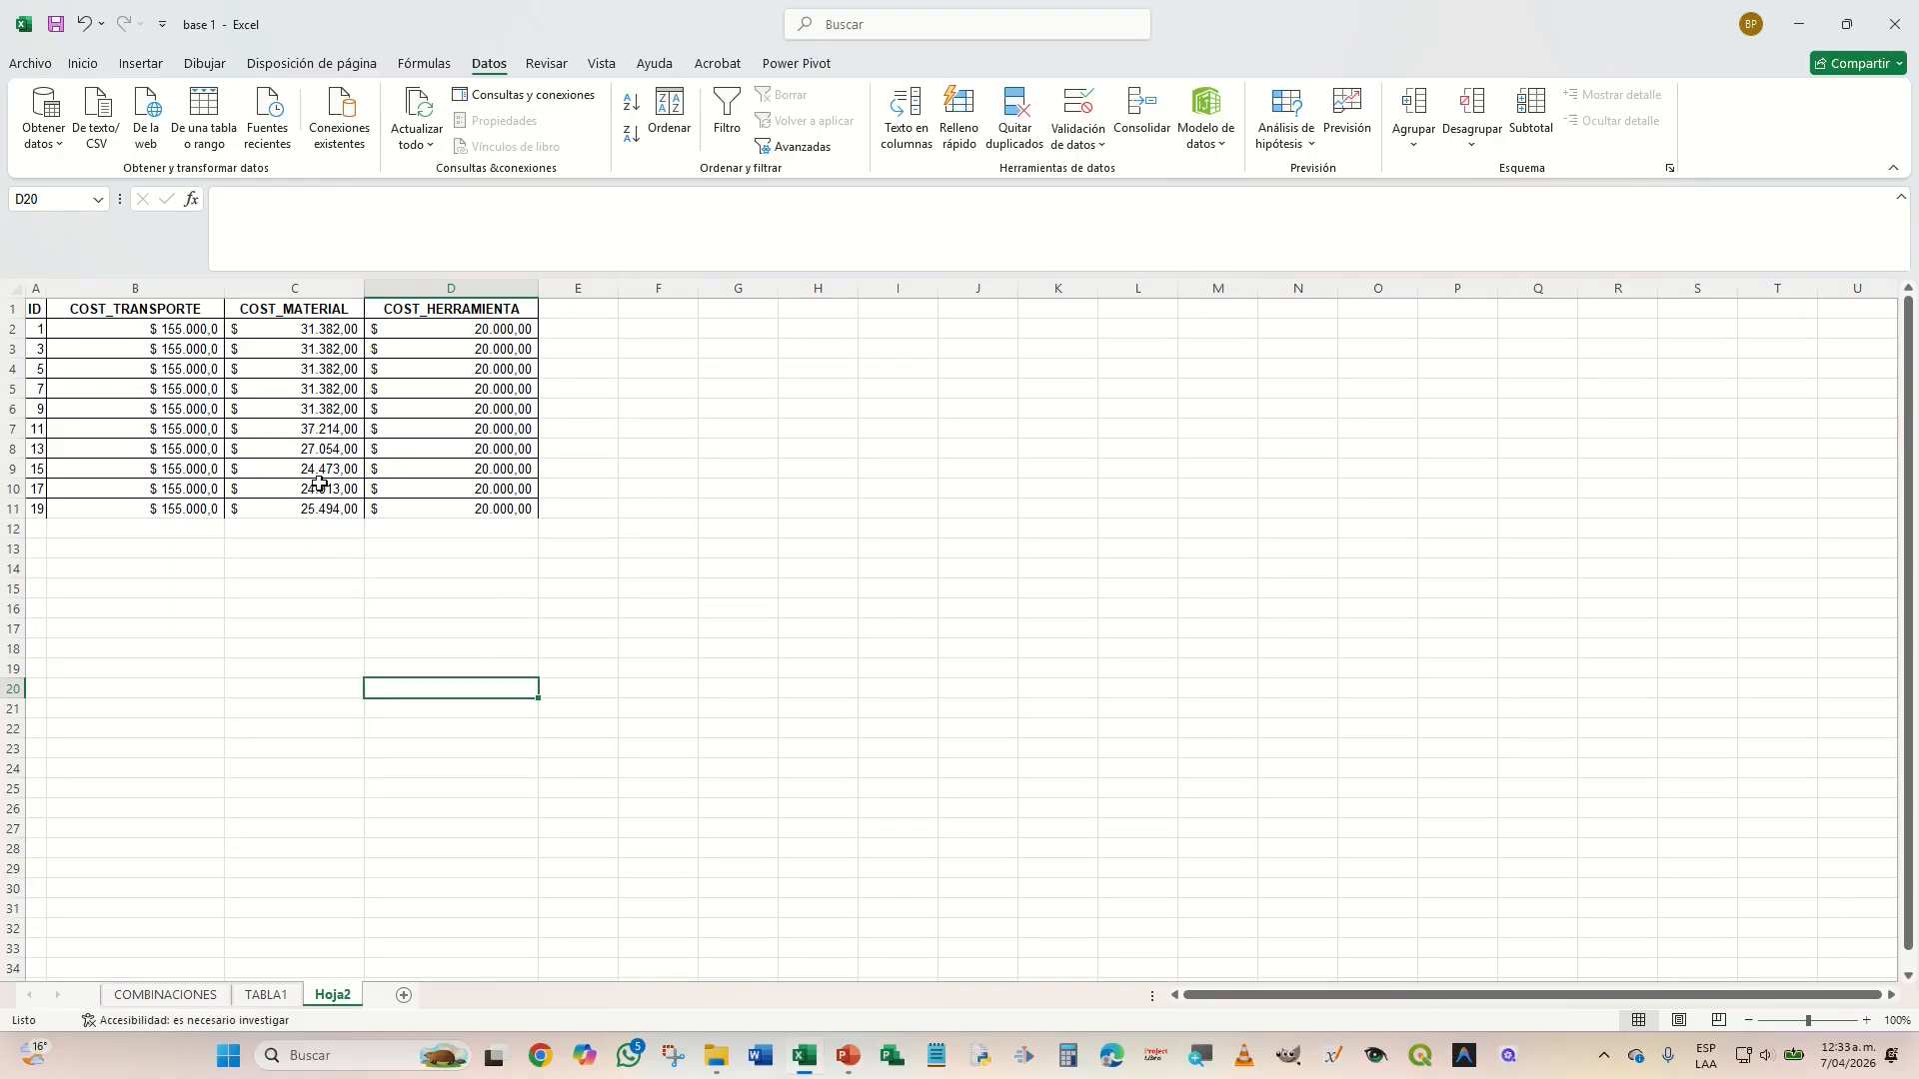
- Compare the ID values remaining in Hoja2 with those in the TABLA1 sheet
{"action": "left_click_drag", "start_coordinate": [33, 314], "coordinate": [510, 506]}
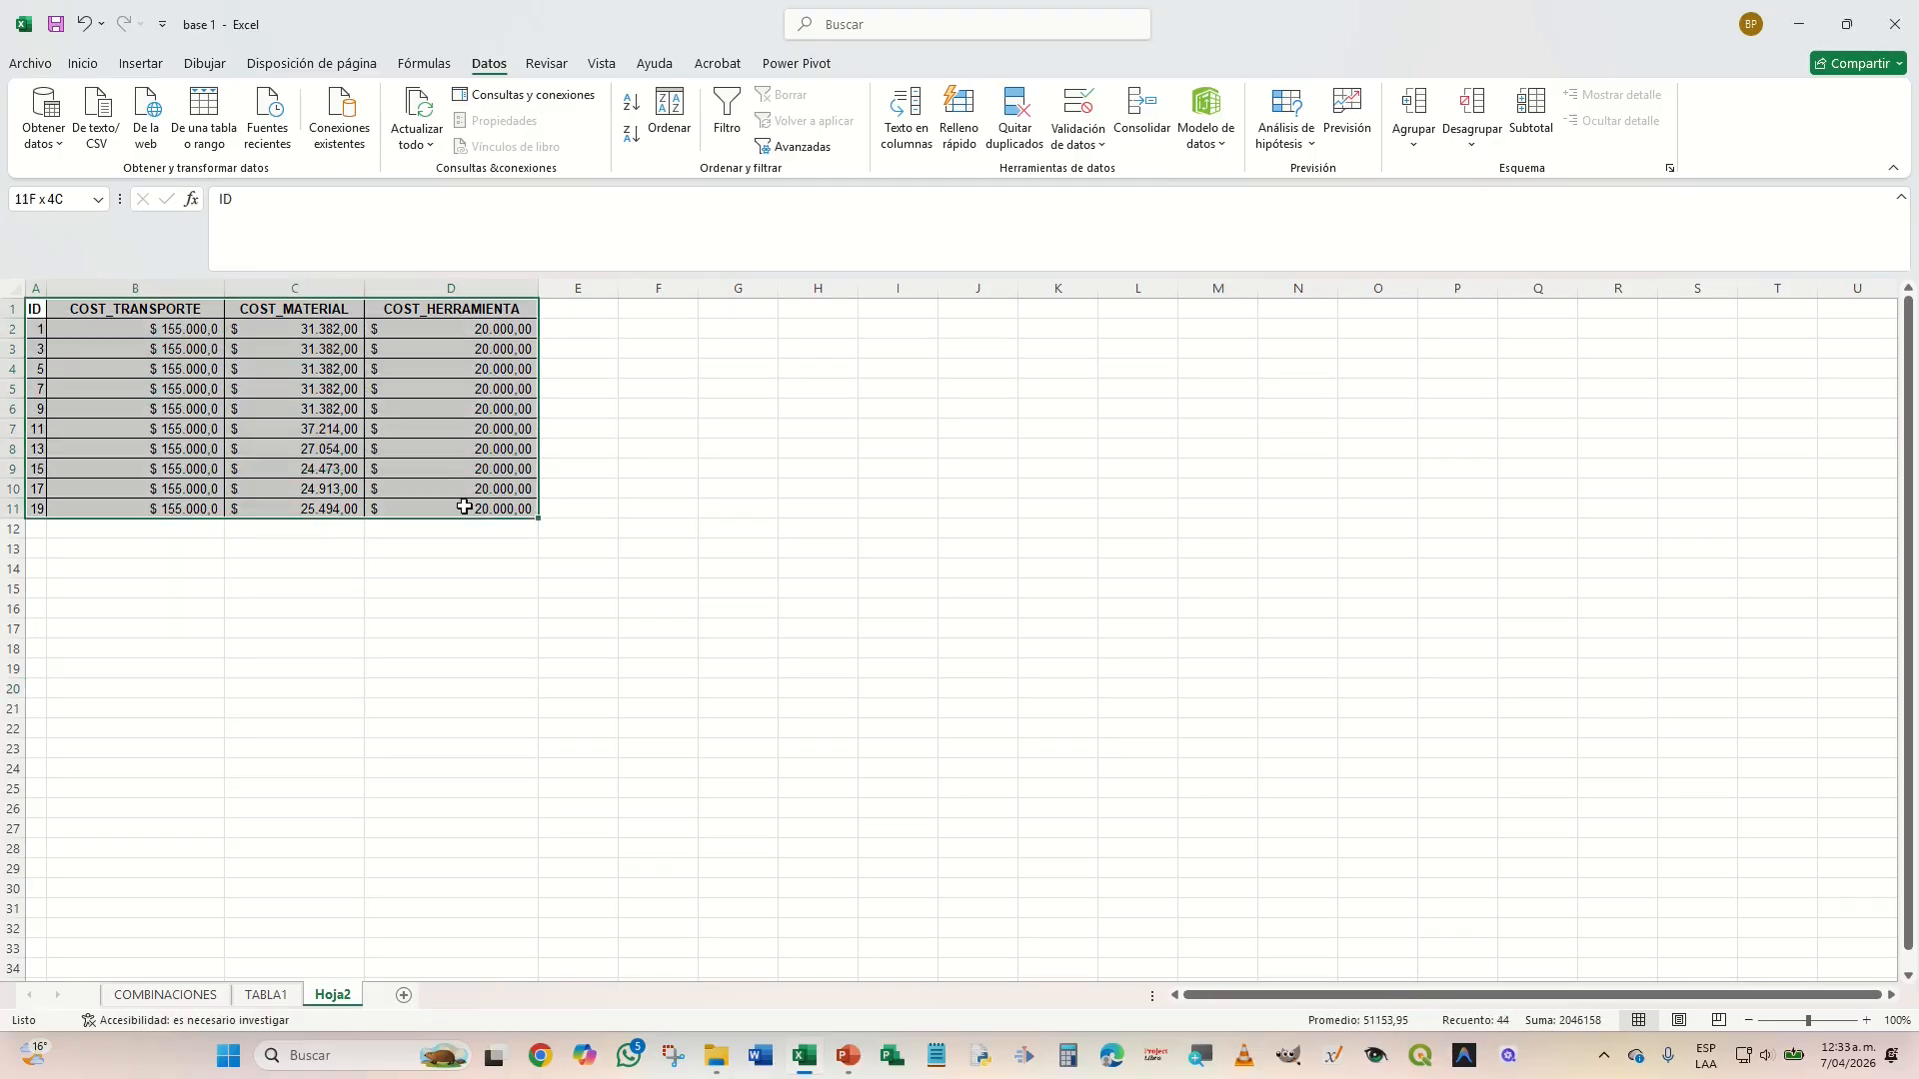
{"action": "left_click", "coordinate": [750, 507]}
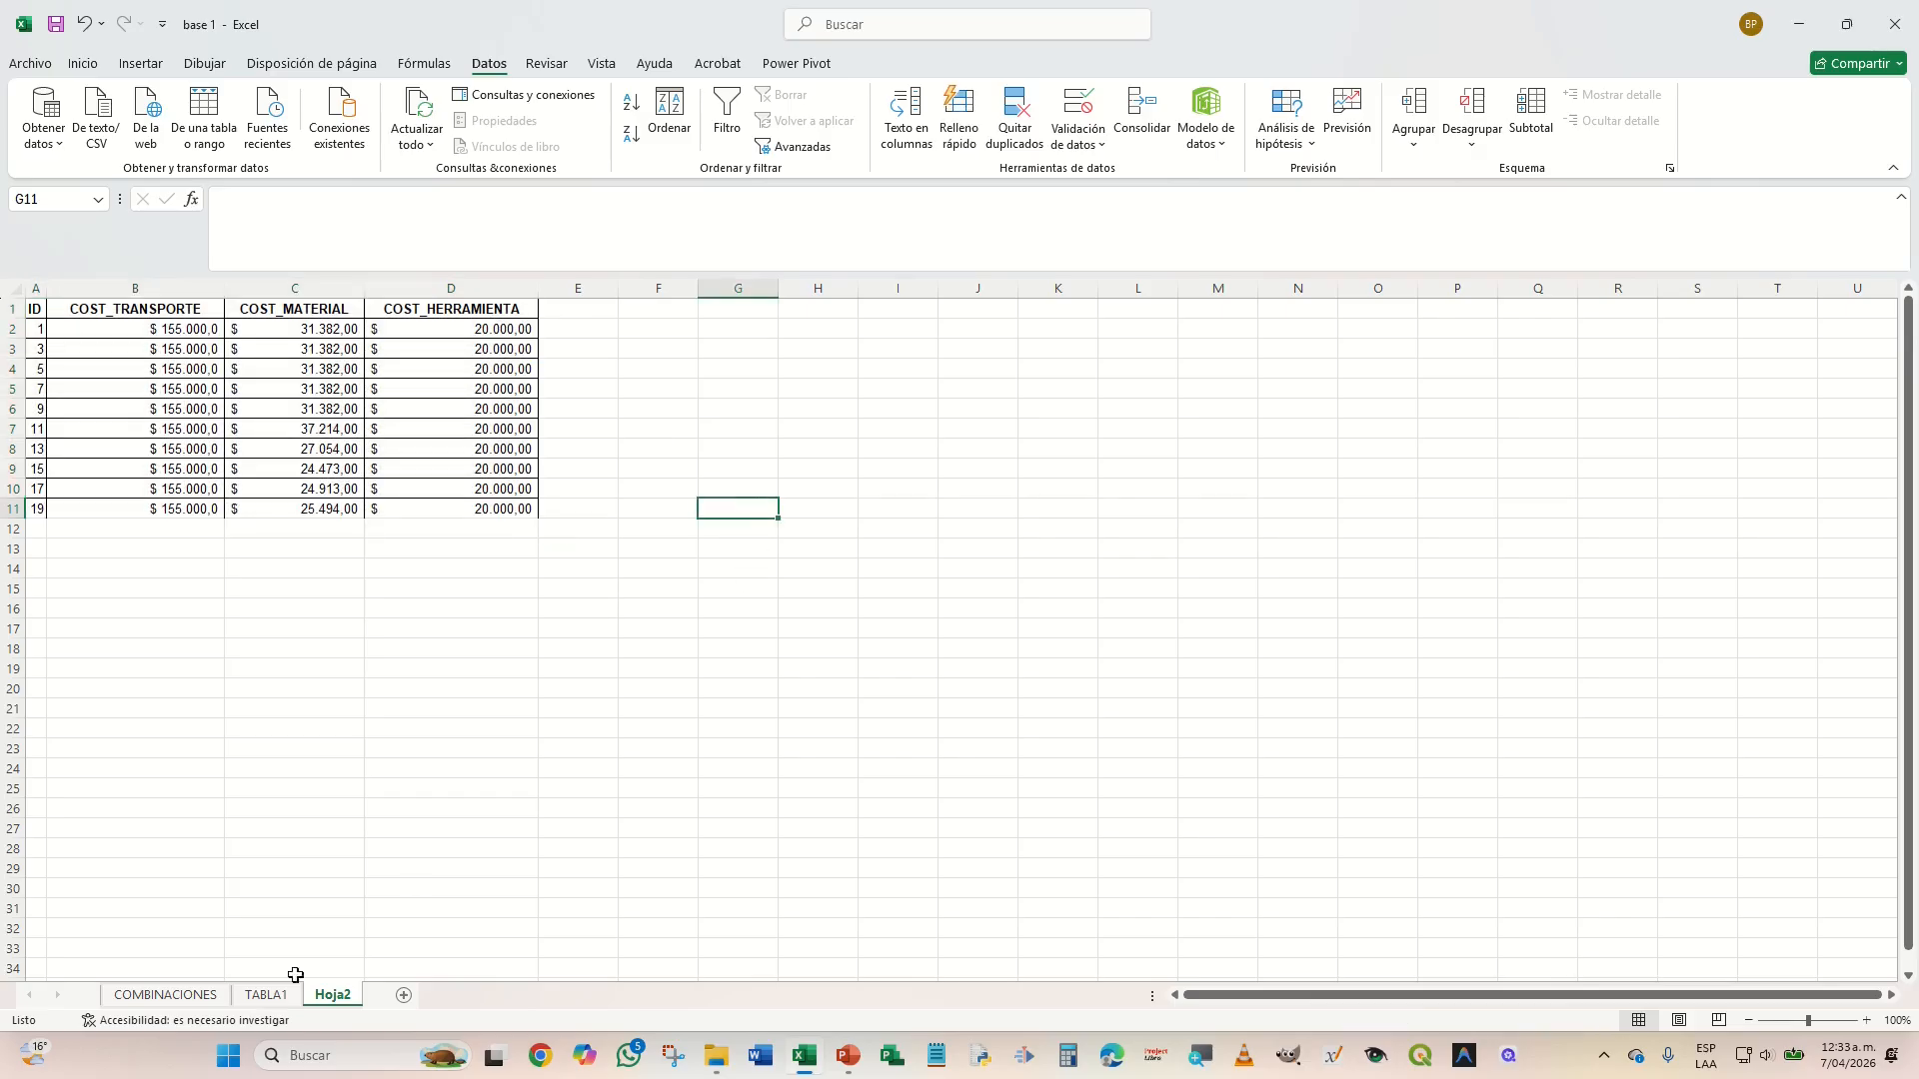
{"action": "left_click_drag", "start_coordinate": [33, 311], "coordinate": [35, 508]}
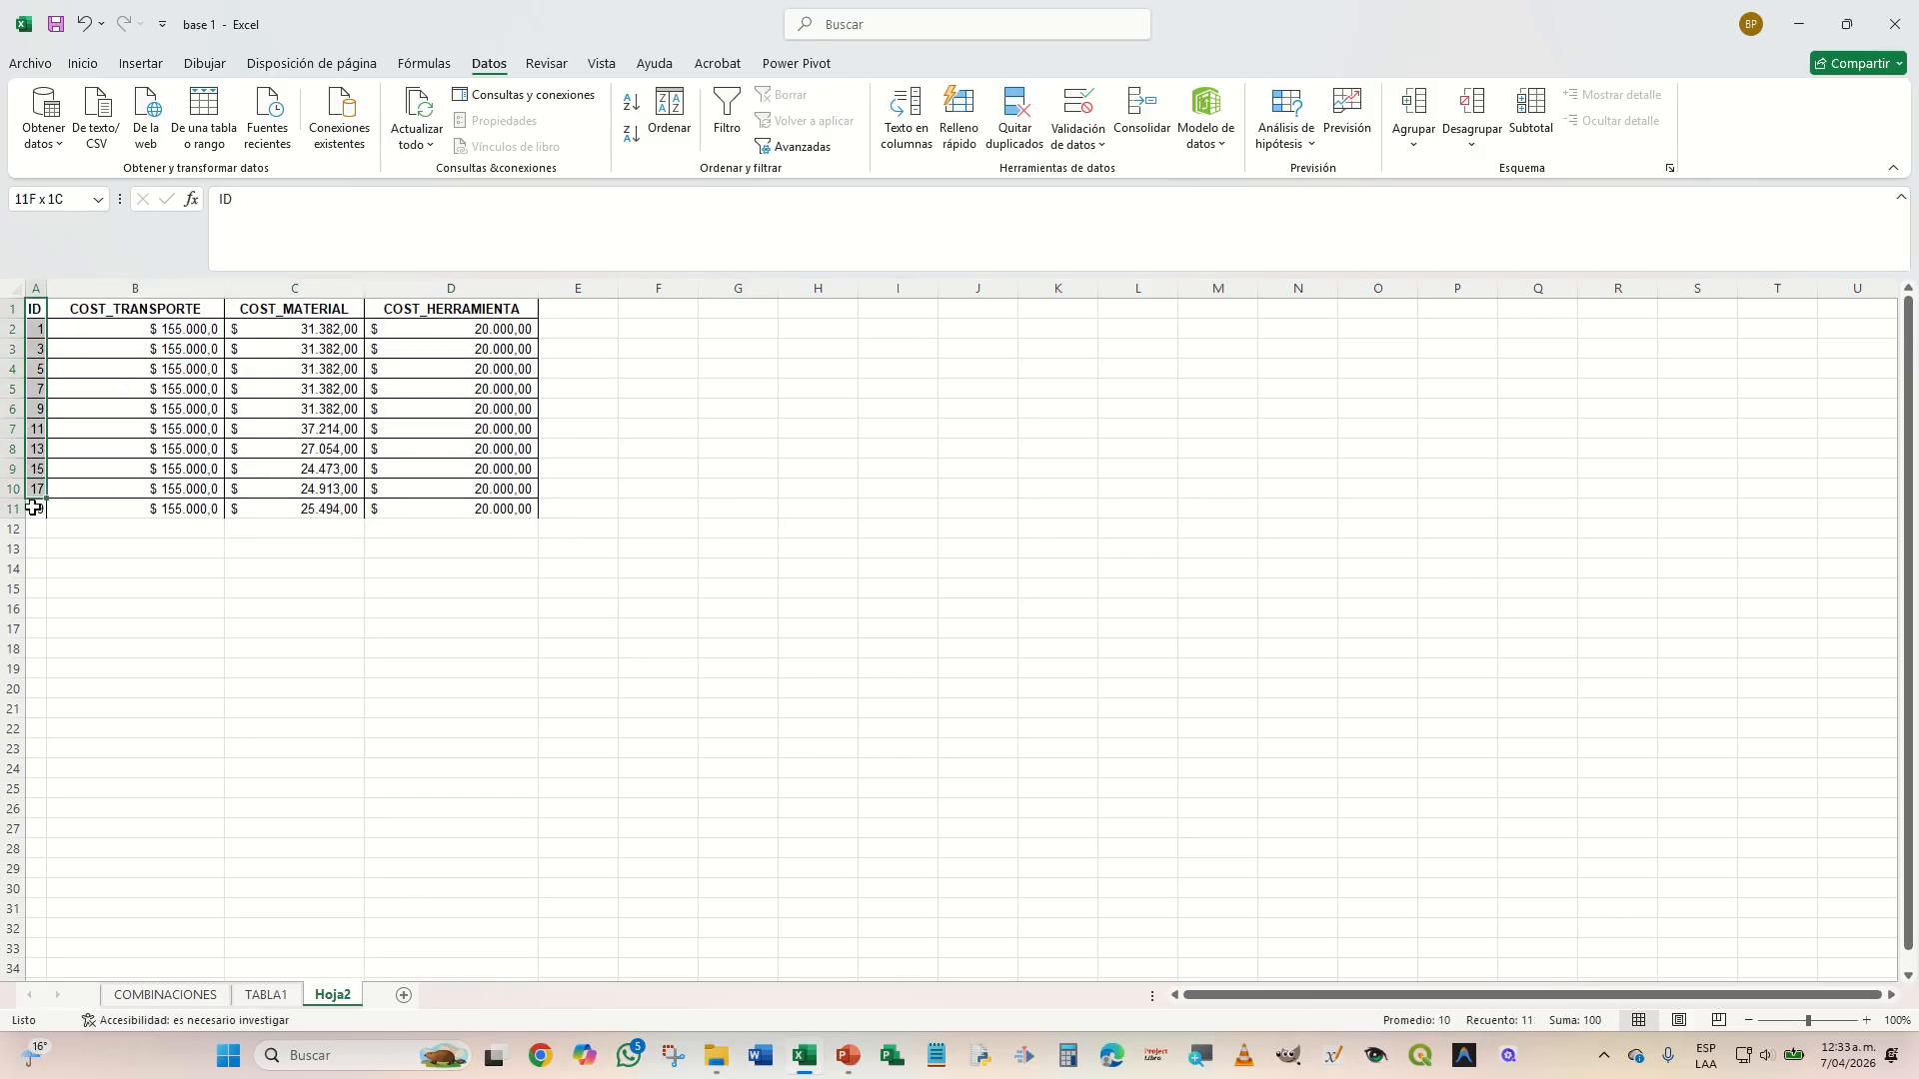
{"action": "left_click", "coordinate": [692, 706]}
{"action": "left_click", "coordinate": [280, 996]}
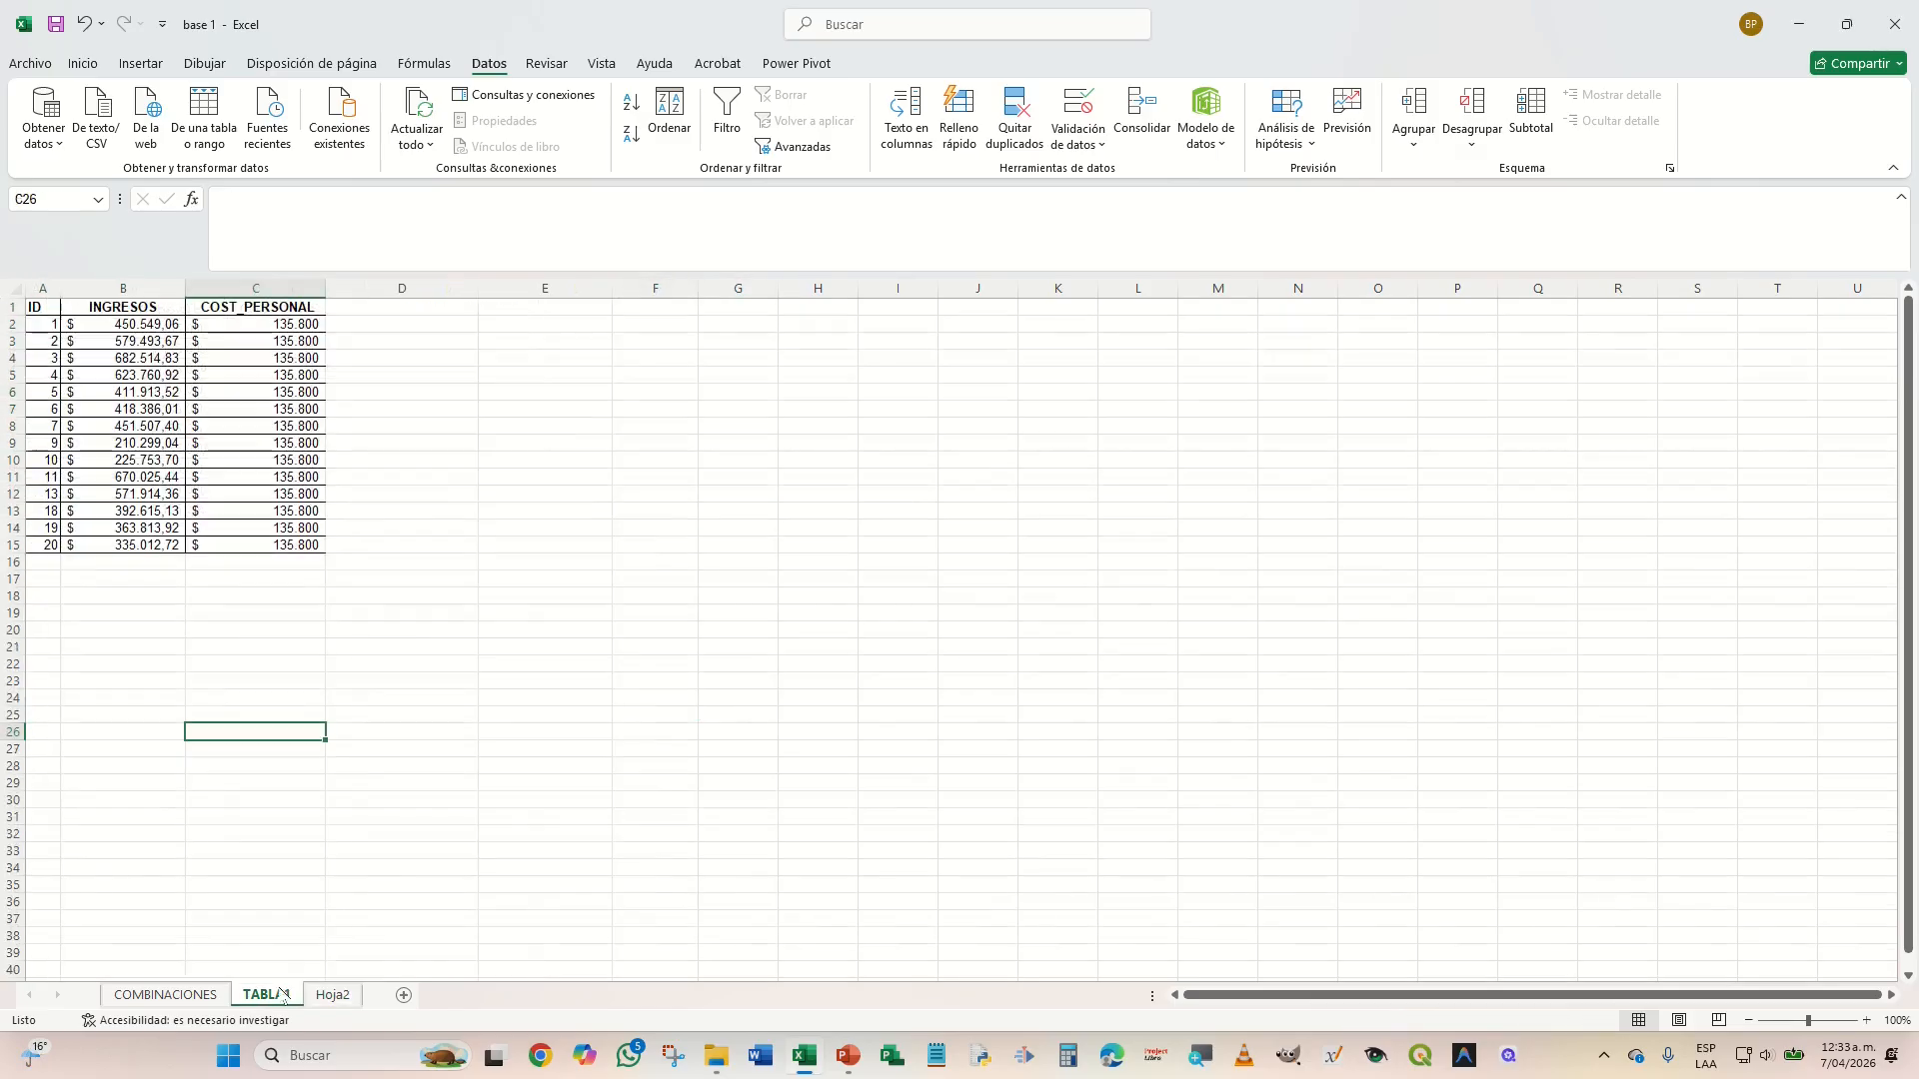
{"action": "left_click_drag", "start_coordinate": [44, 307], "coordinate": [30, 548]}
{"action": "left_click", "coordinate": [629, 470]}
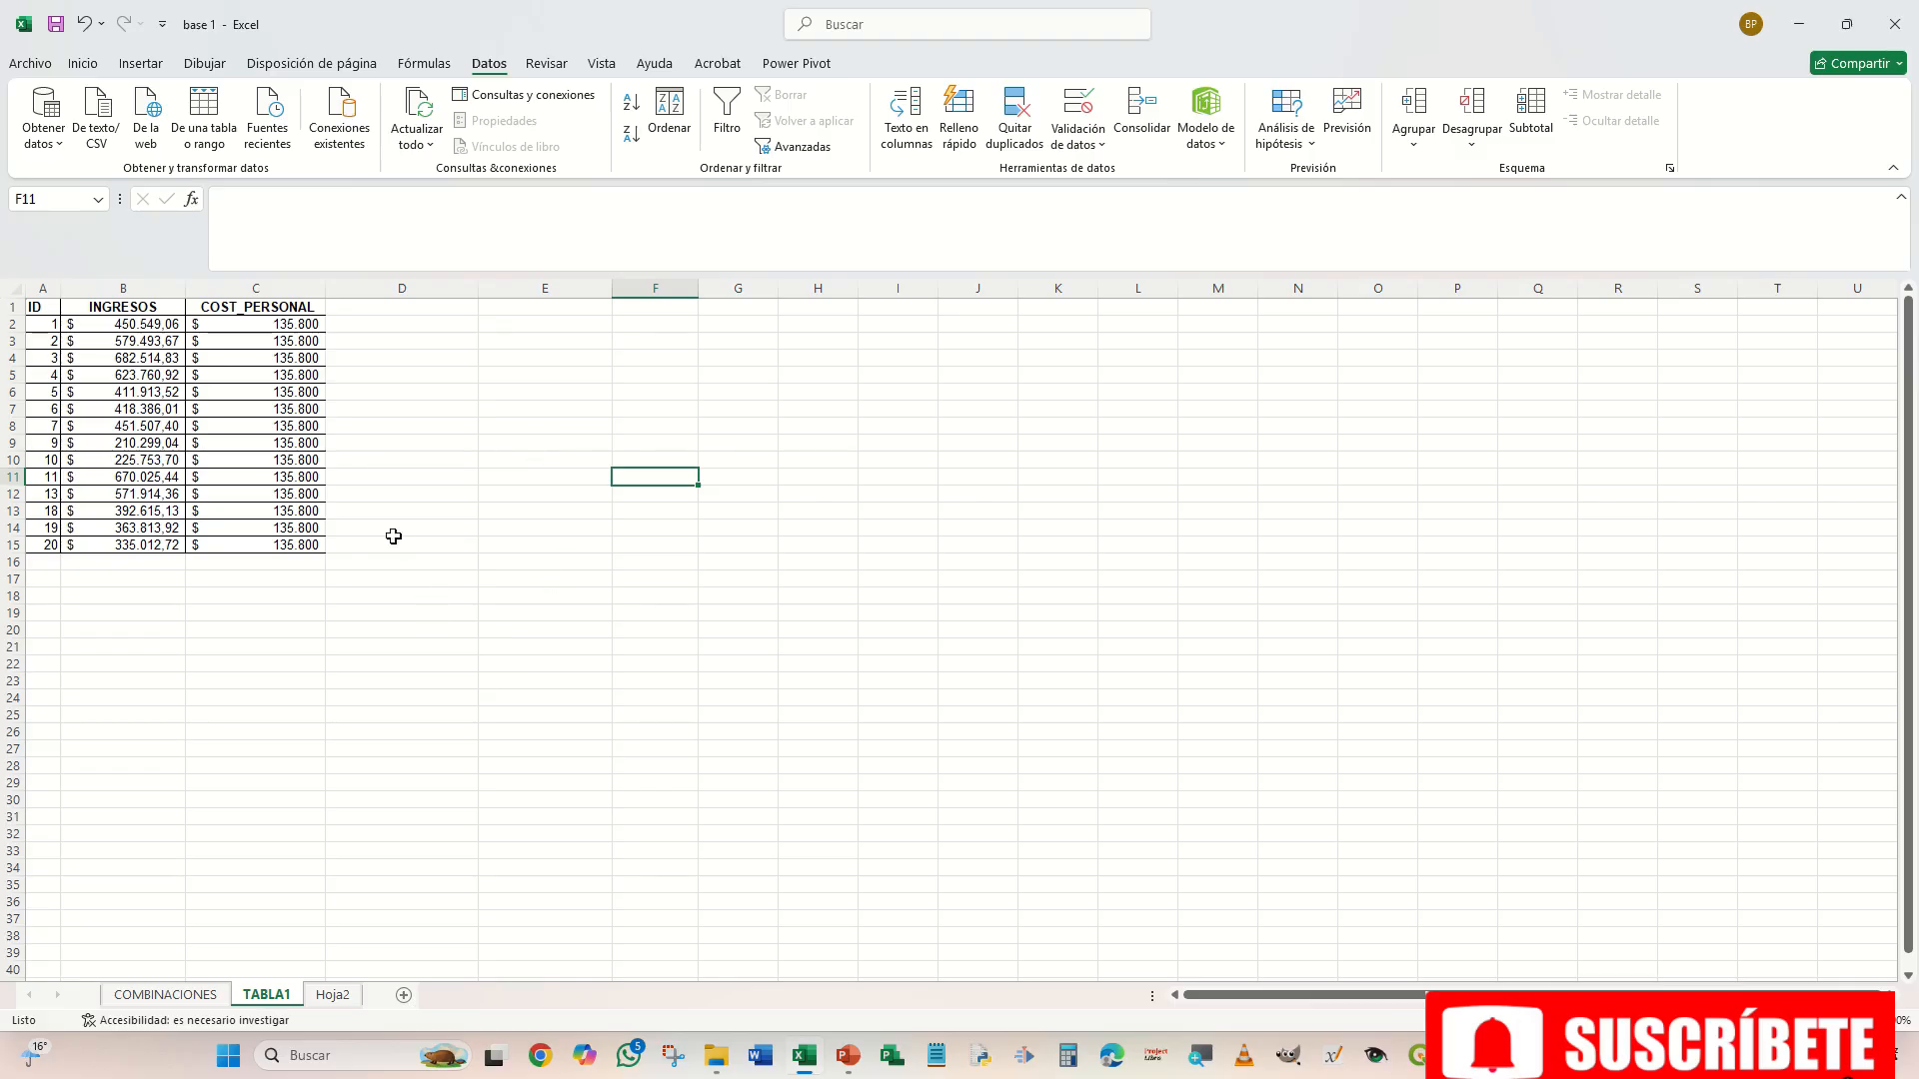
{"action": "left_click_drag", "start_coordinate": [44, 308], "coordinate": [52, 546]}
{"action": "left_click", "coordinate": [380, 311]}
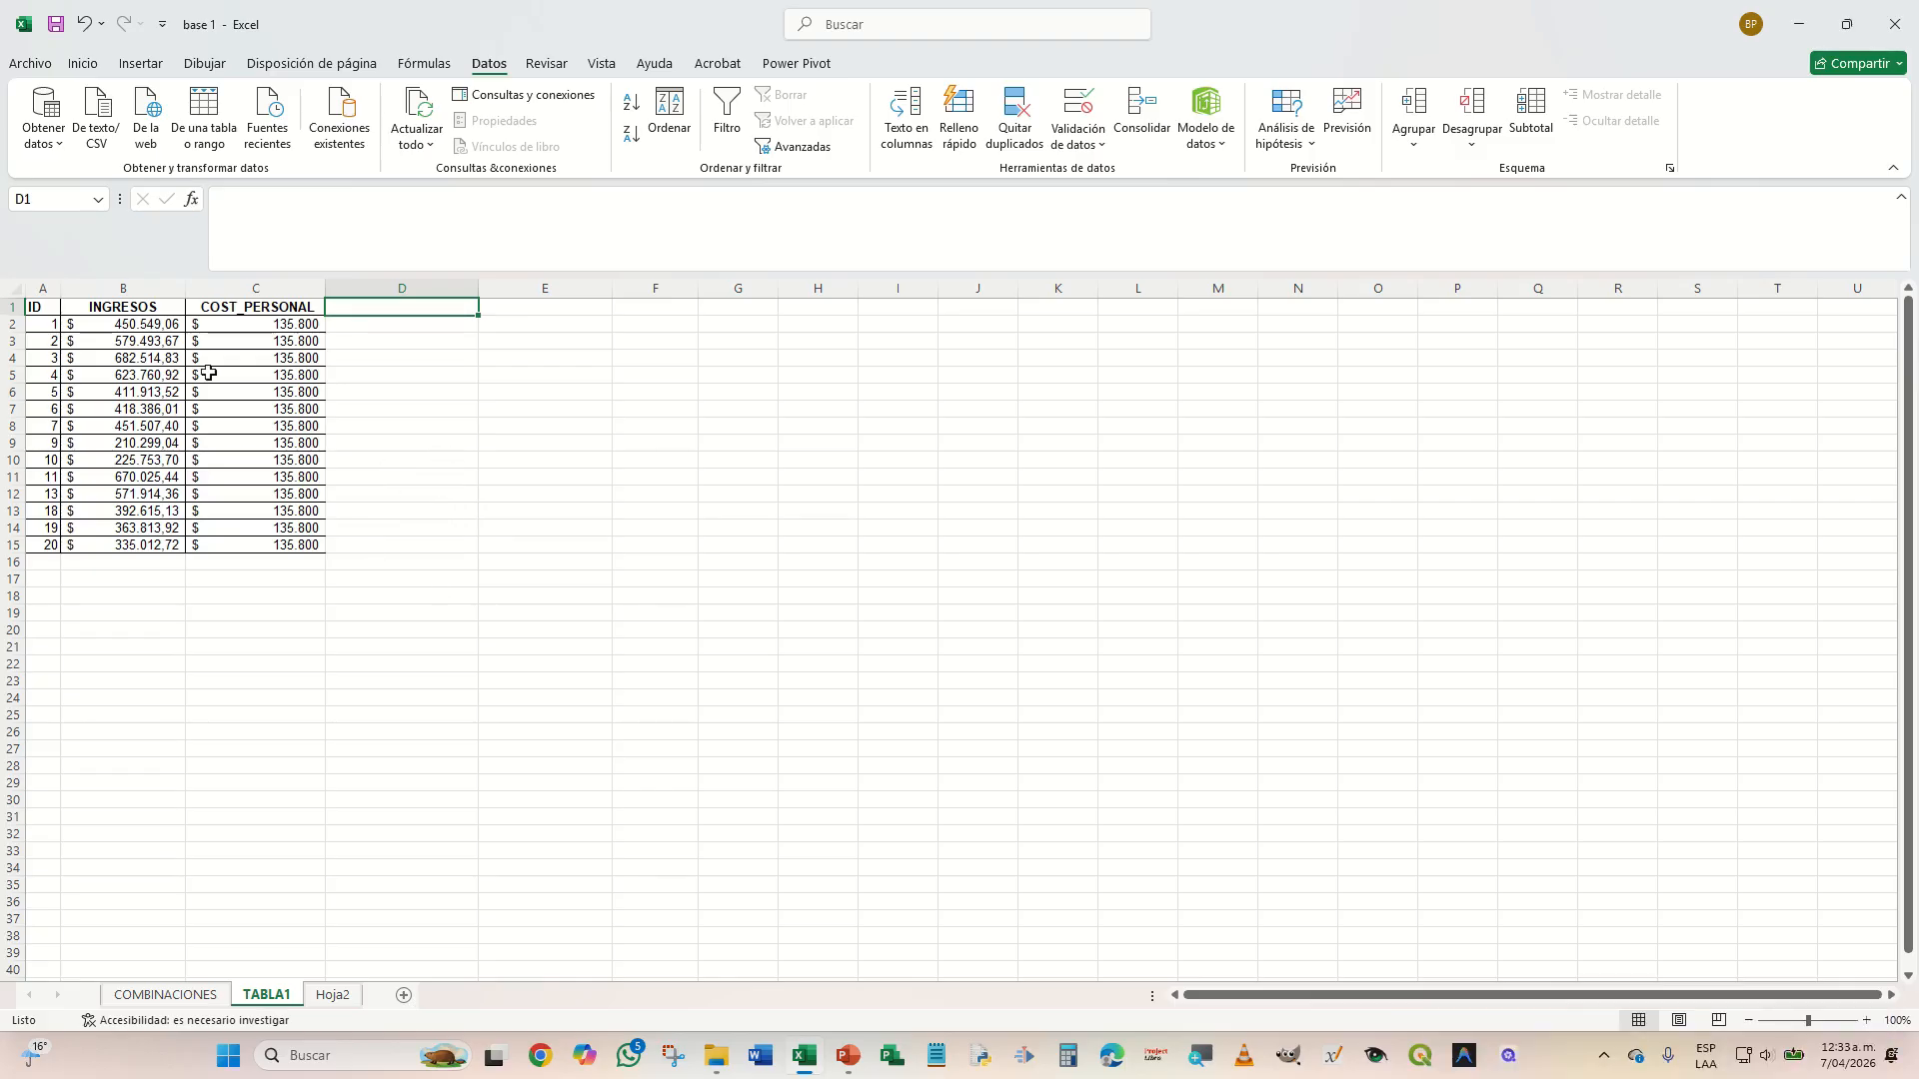
- Review the join type diagrams in COMBINACIONES alongside the source tables in TABLA1 and Hoja2
{"action": "left_click", "coordinate": [168, 996]}
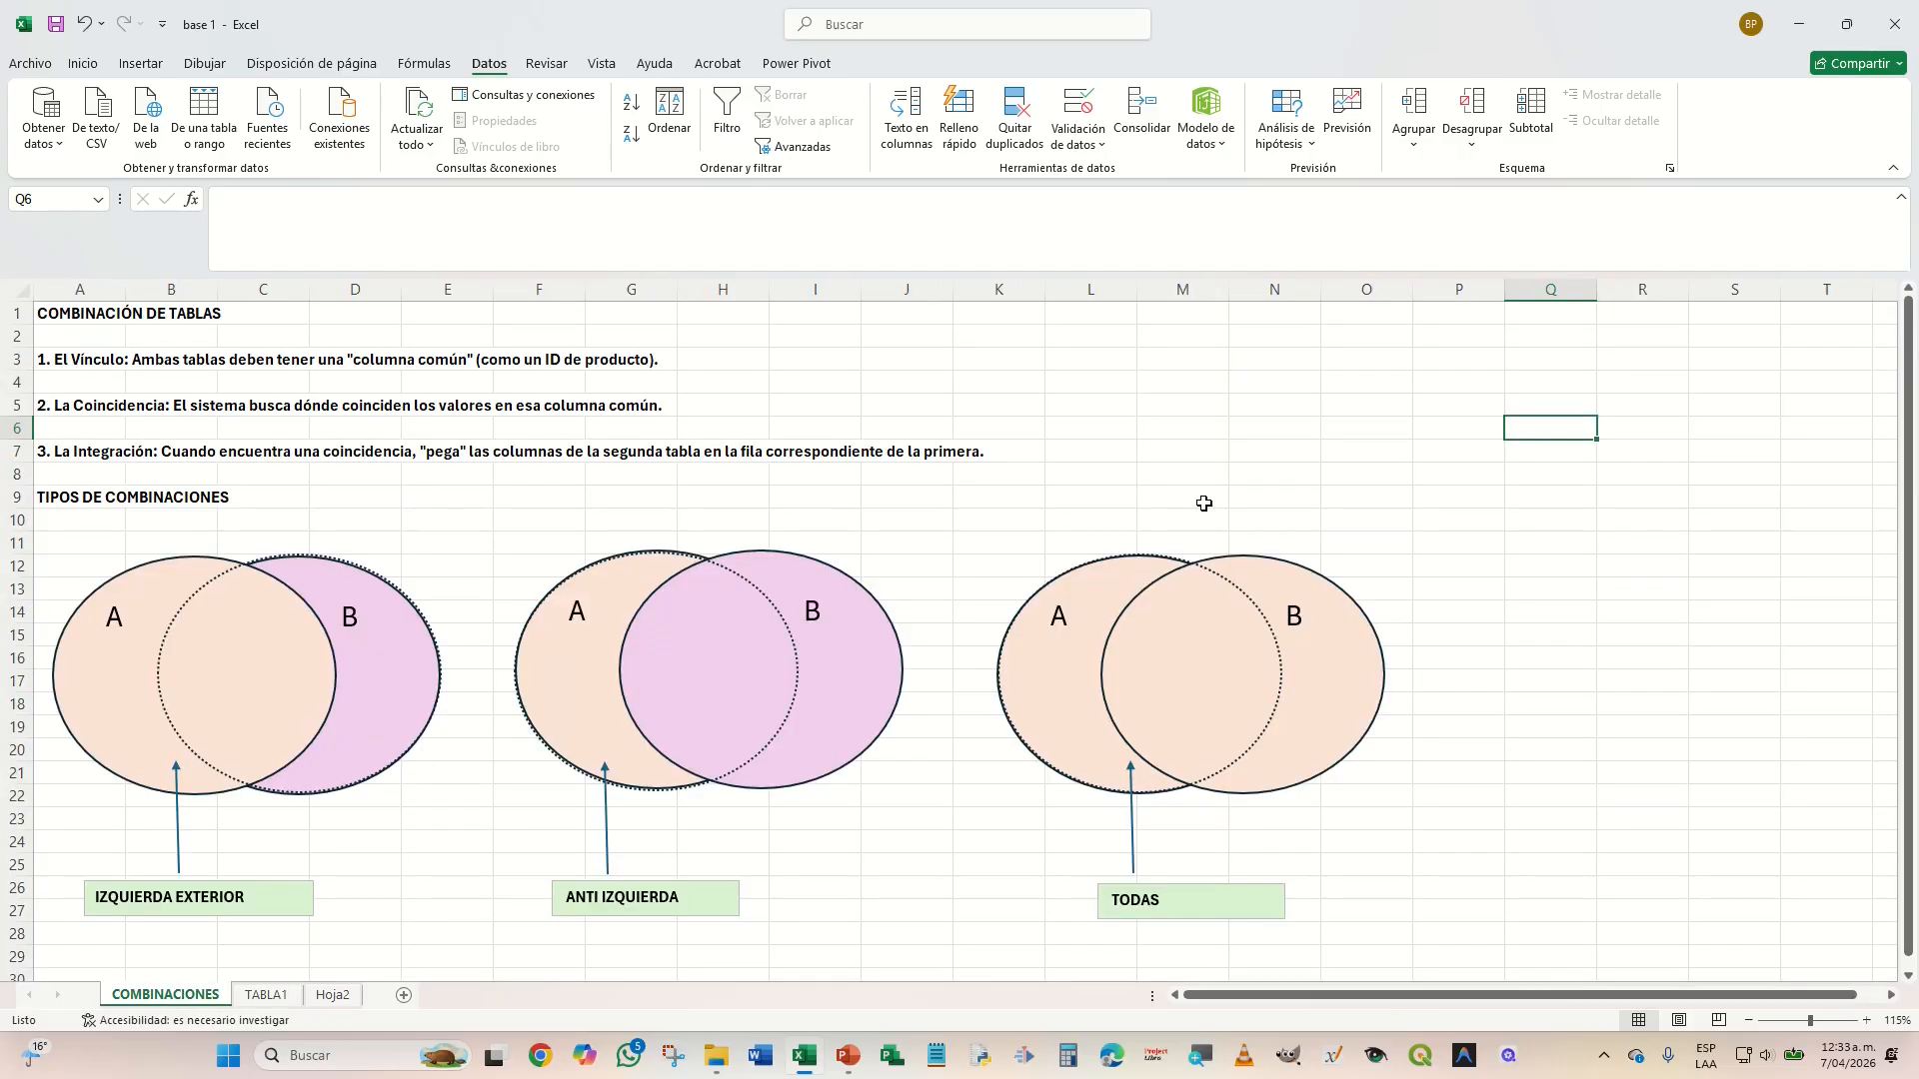
{"action": "scroll", "coordinate": [658, 420], "scroll_direction": "down", "scroll_amount": 2}
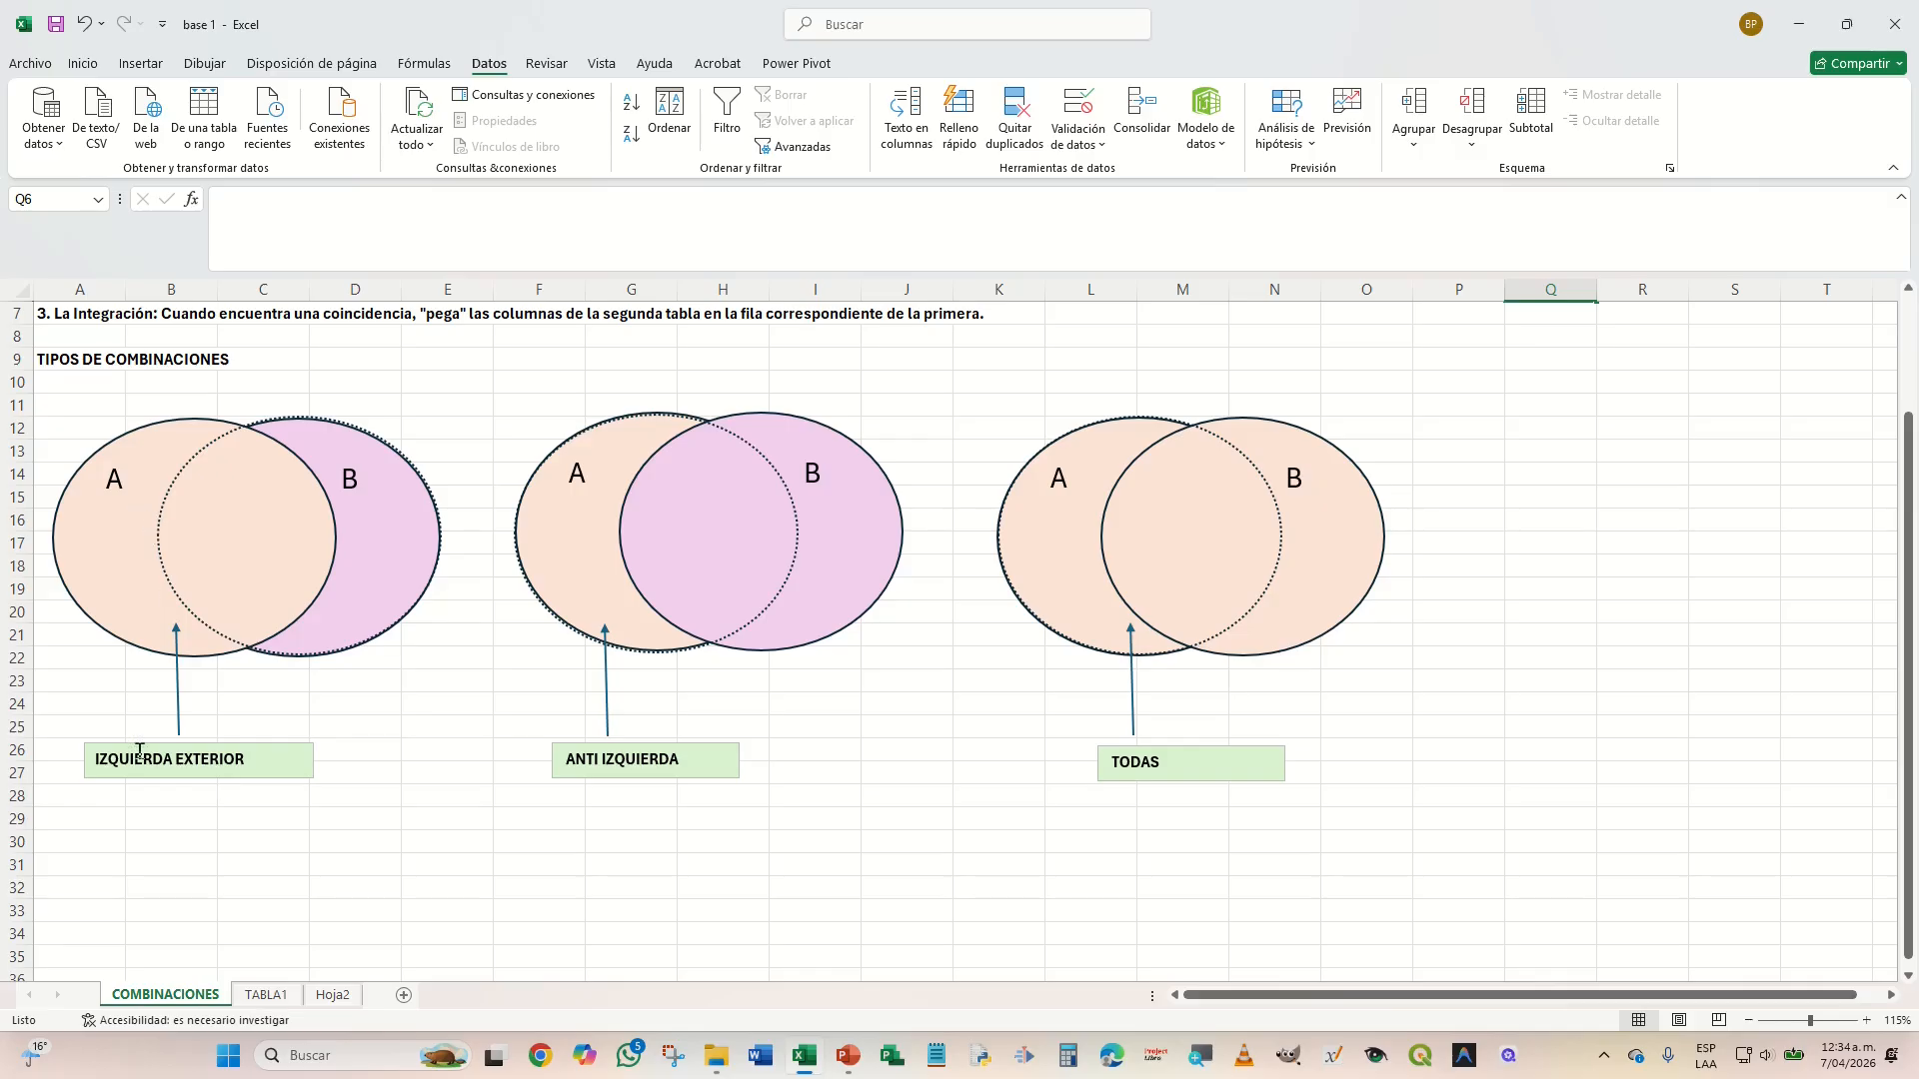
{"action": "left_click", "coordinate": [268, 994]}
{"action": "left_click", "coordinate": [495, 598]}
{"action": "left_click", "coordinate": [332, 996]}
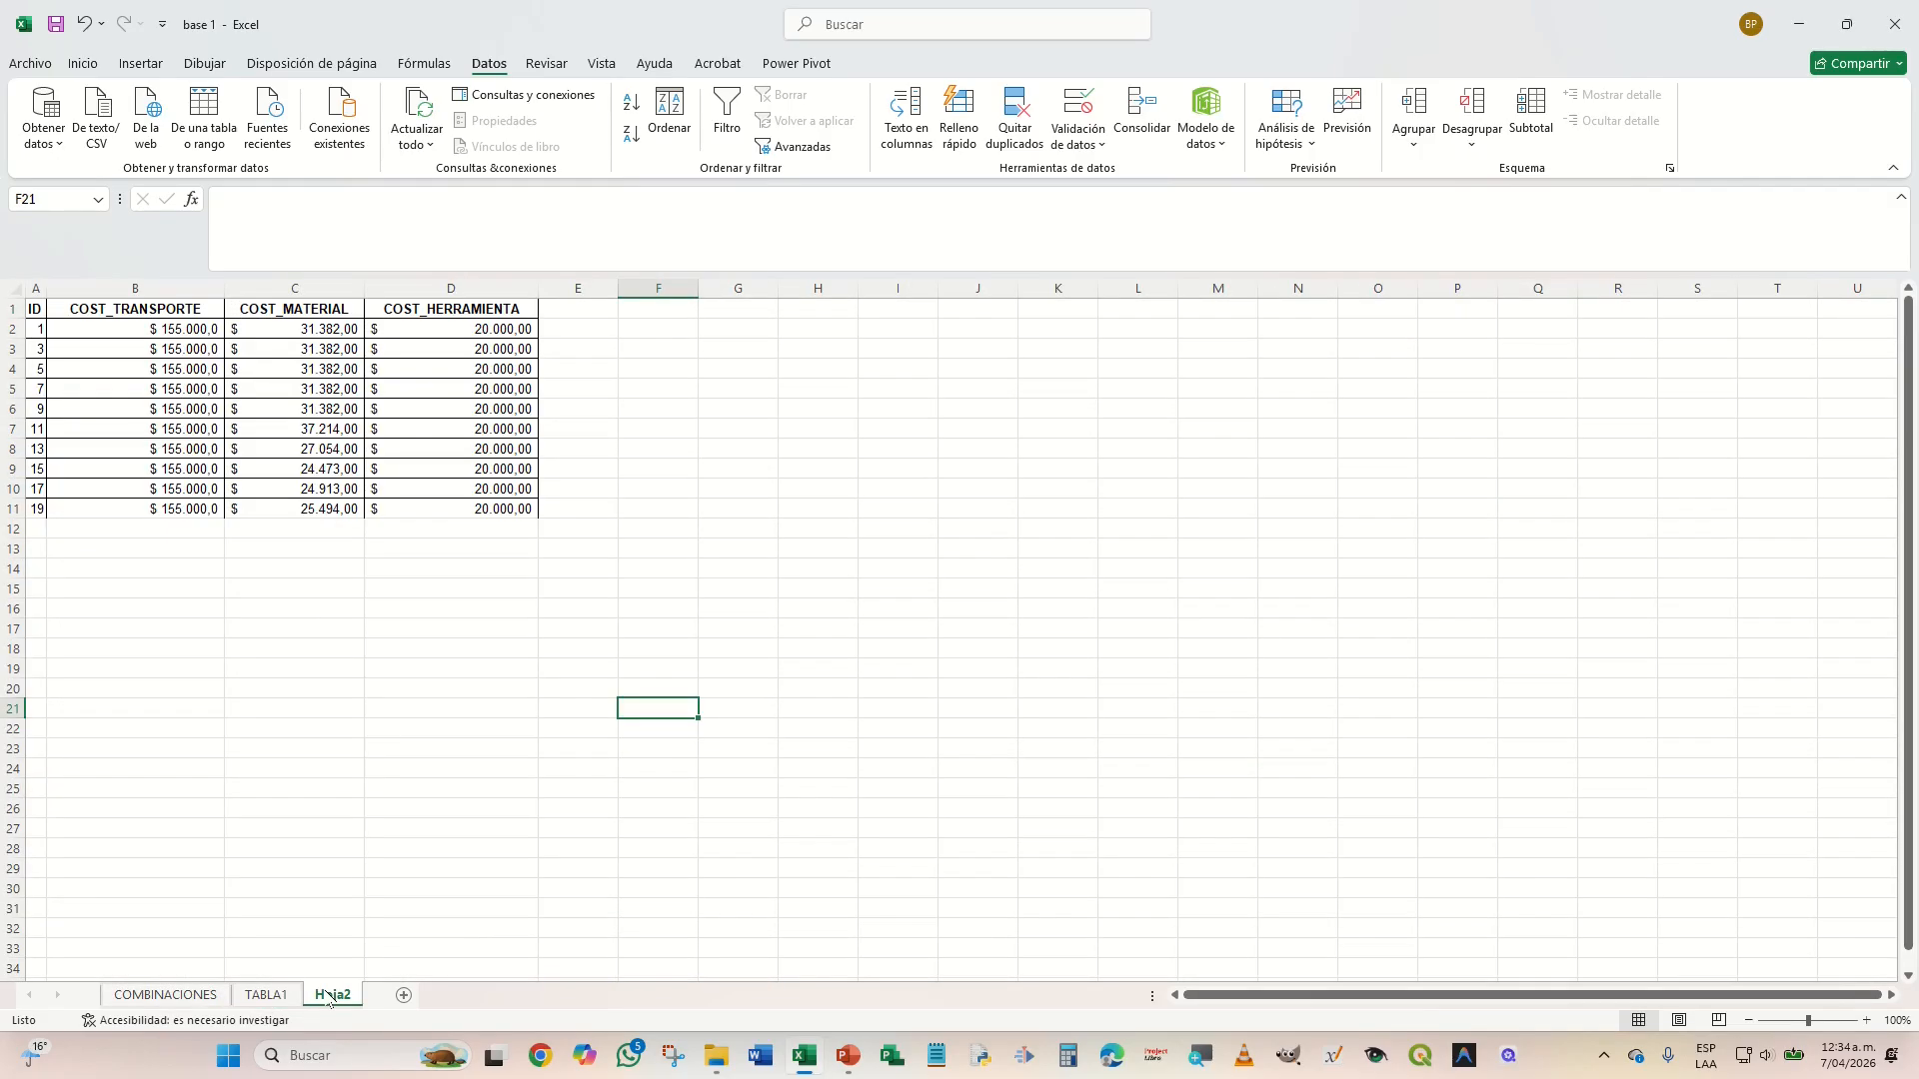
{"action": "left_click", "coordinate": [266, 996]}
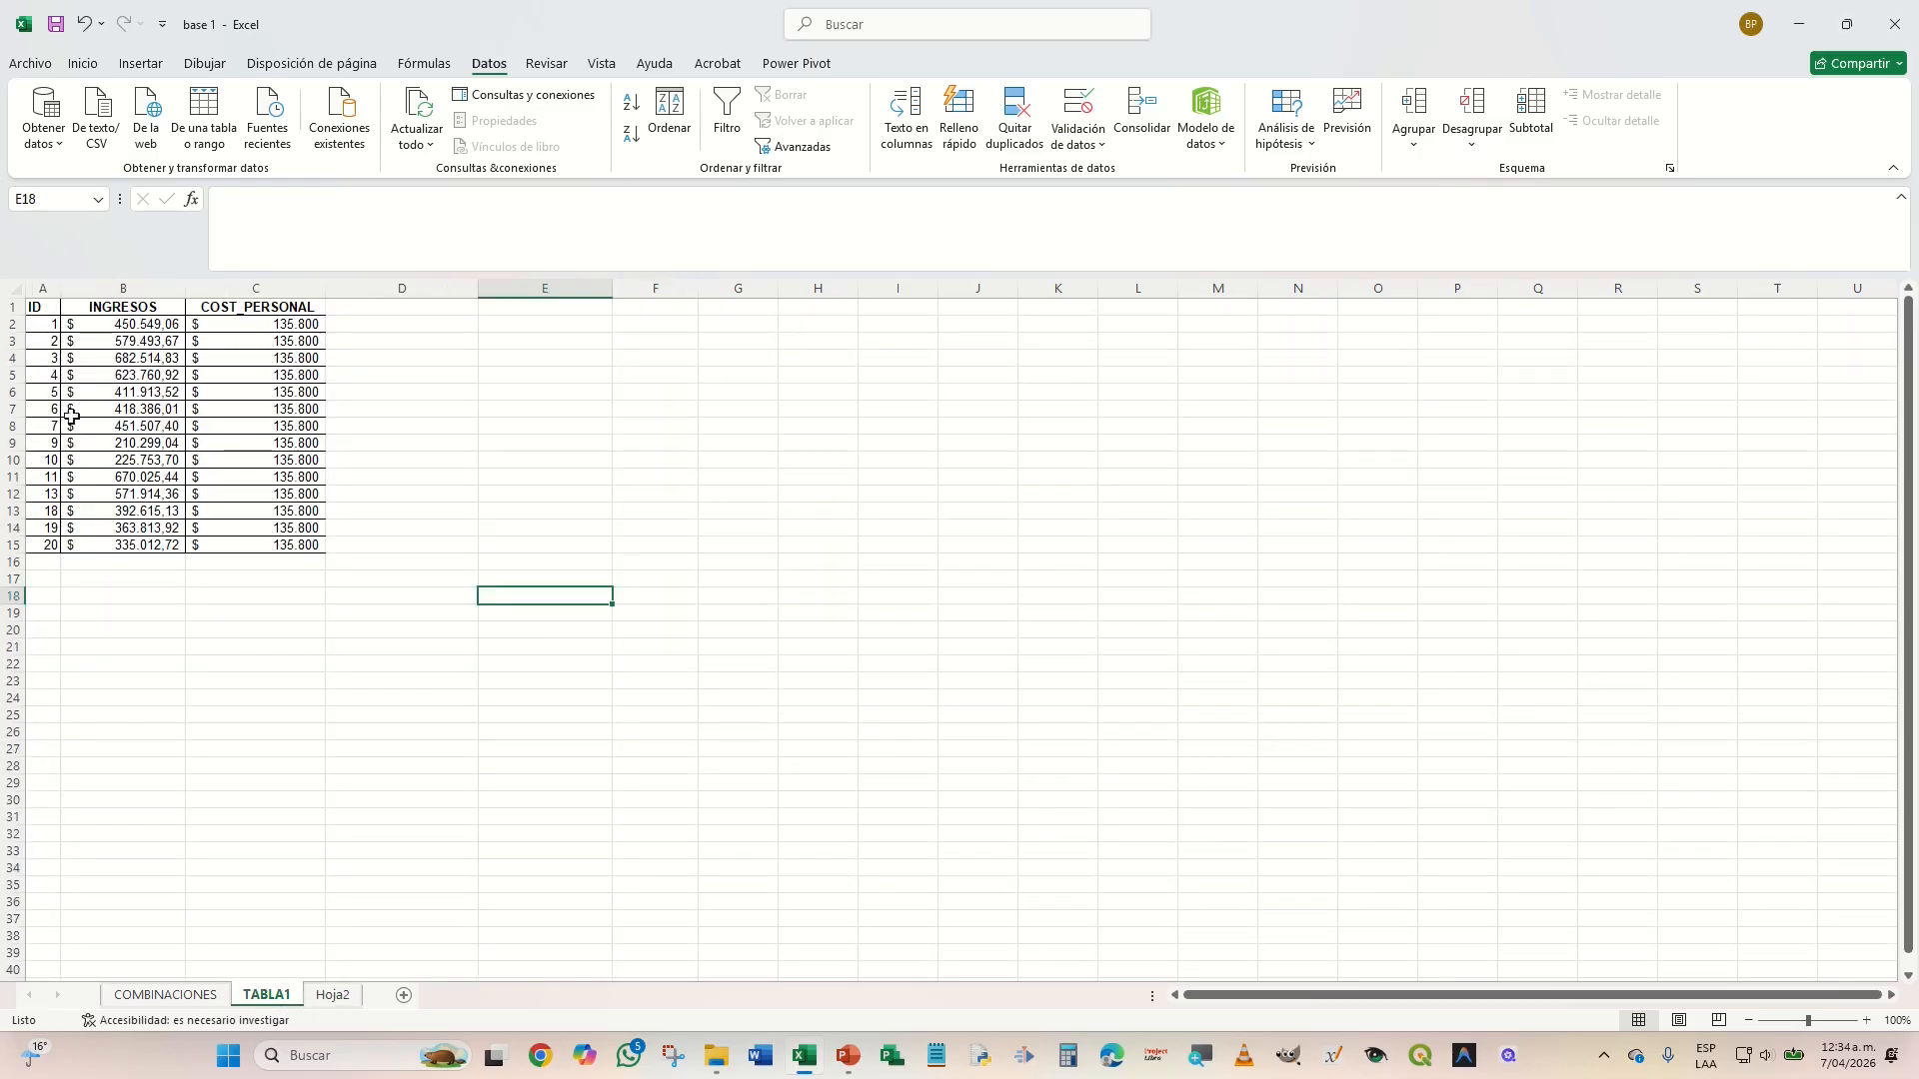
- Create a Power Query query from the TABLA1 range A1:C15 with headers and keep it, loading it to a new sheet
{"action": "right_click", "coordinate": [42, 326]}
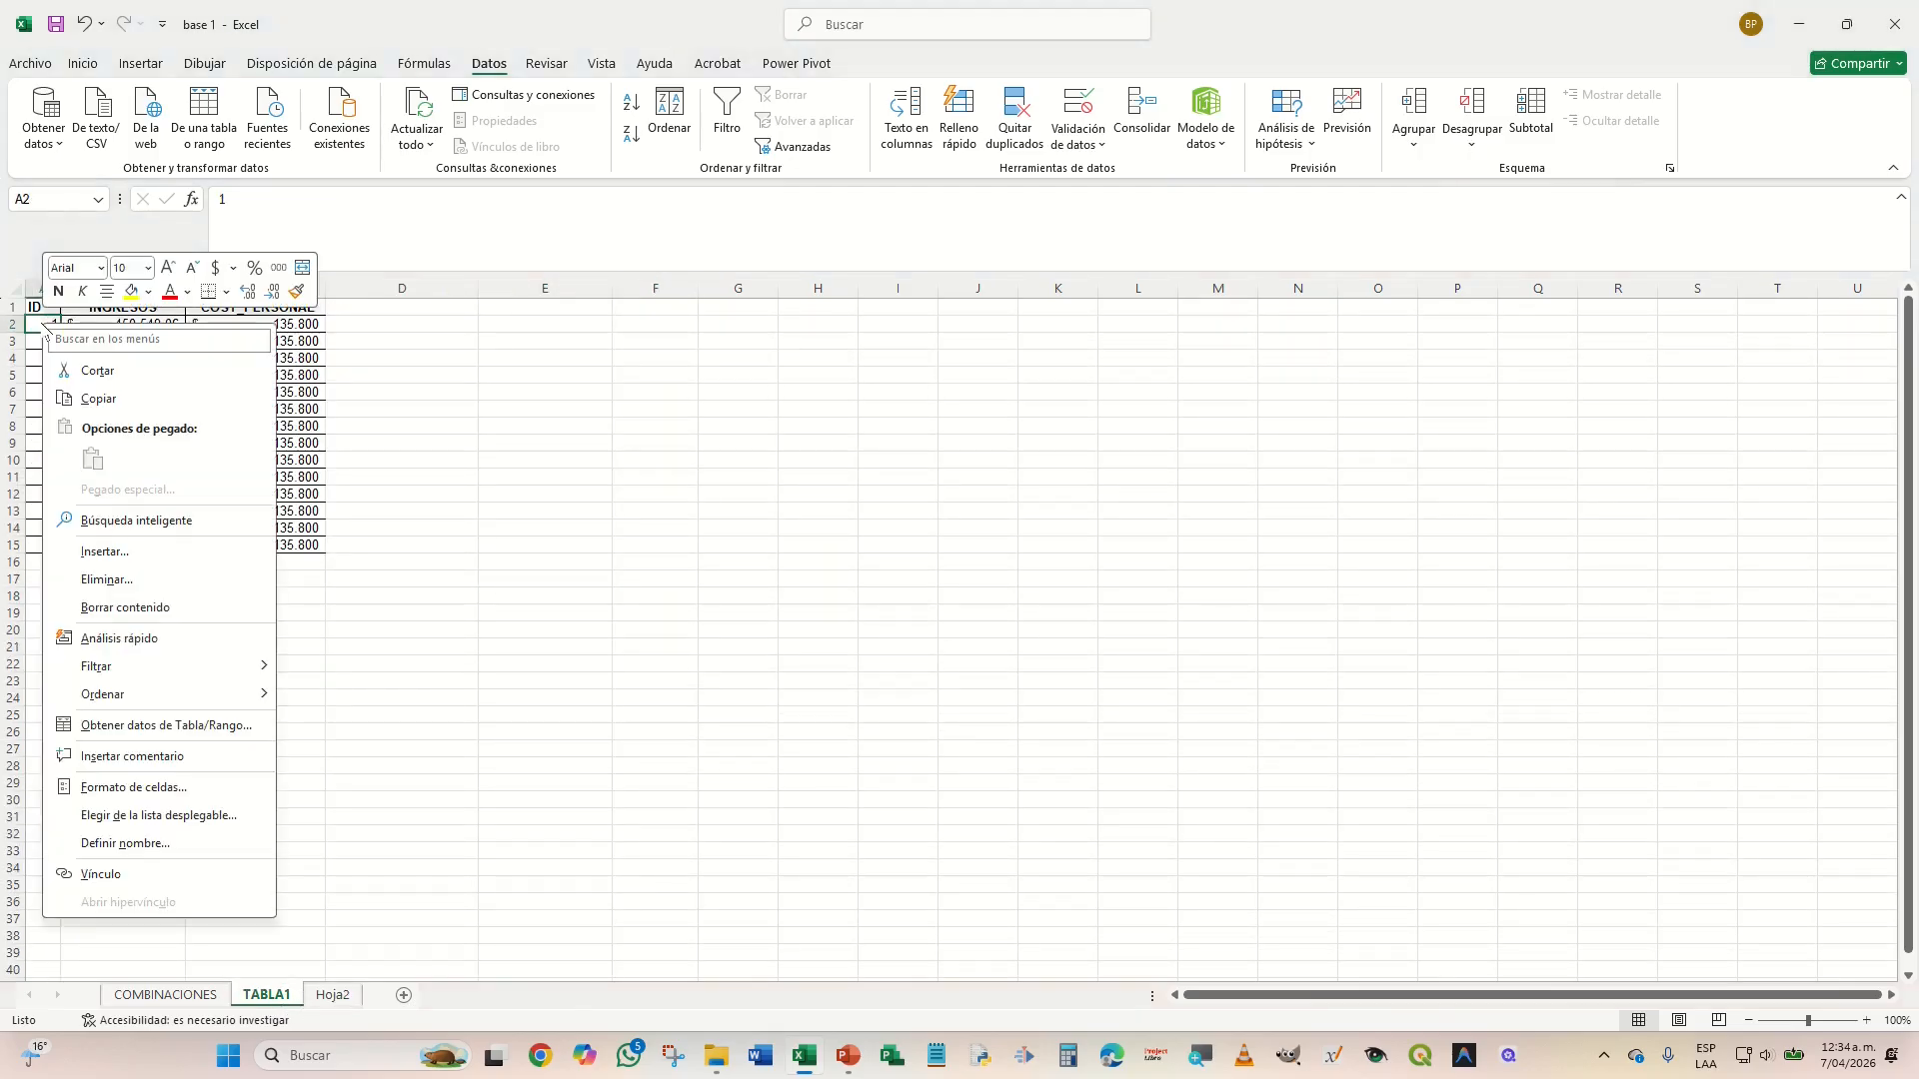
{"action": "left_click", "coordinate": [175, 726]}
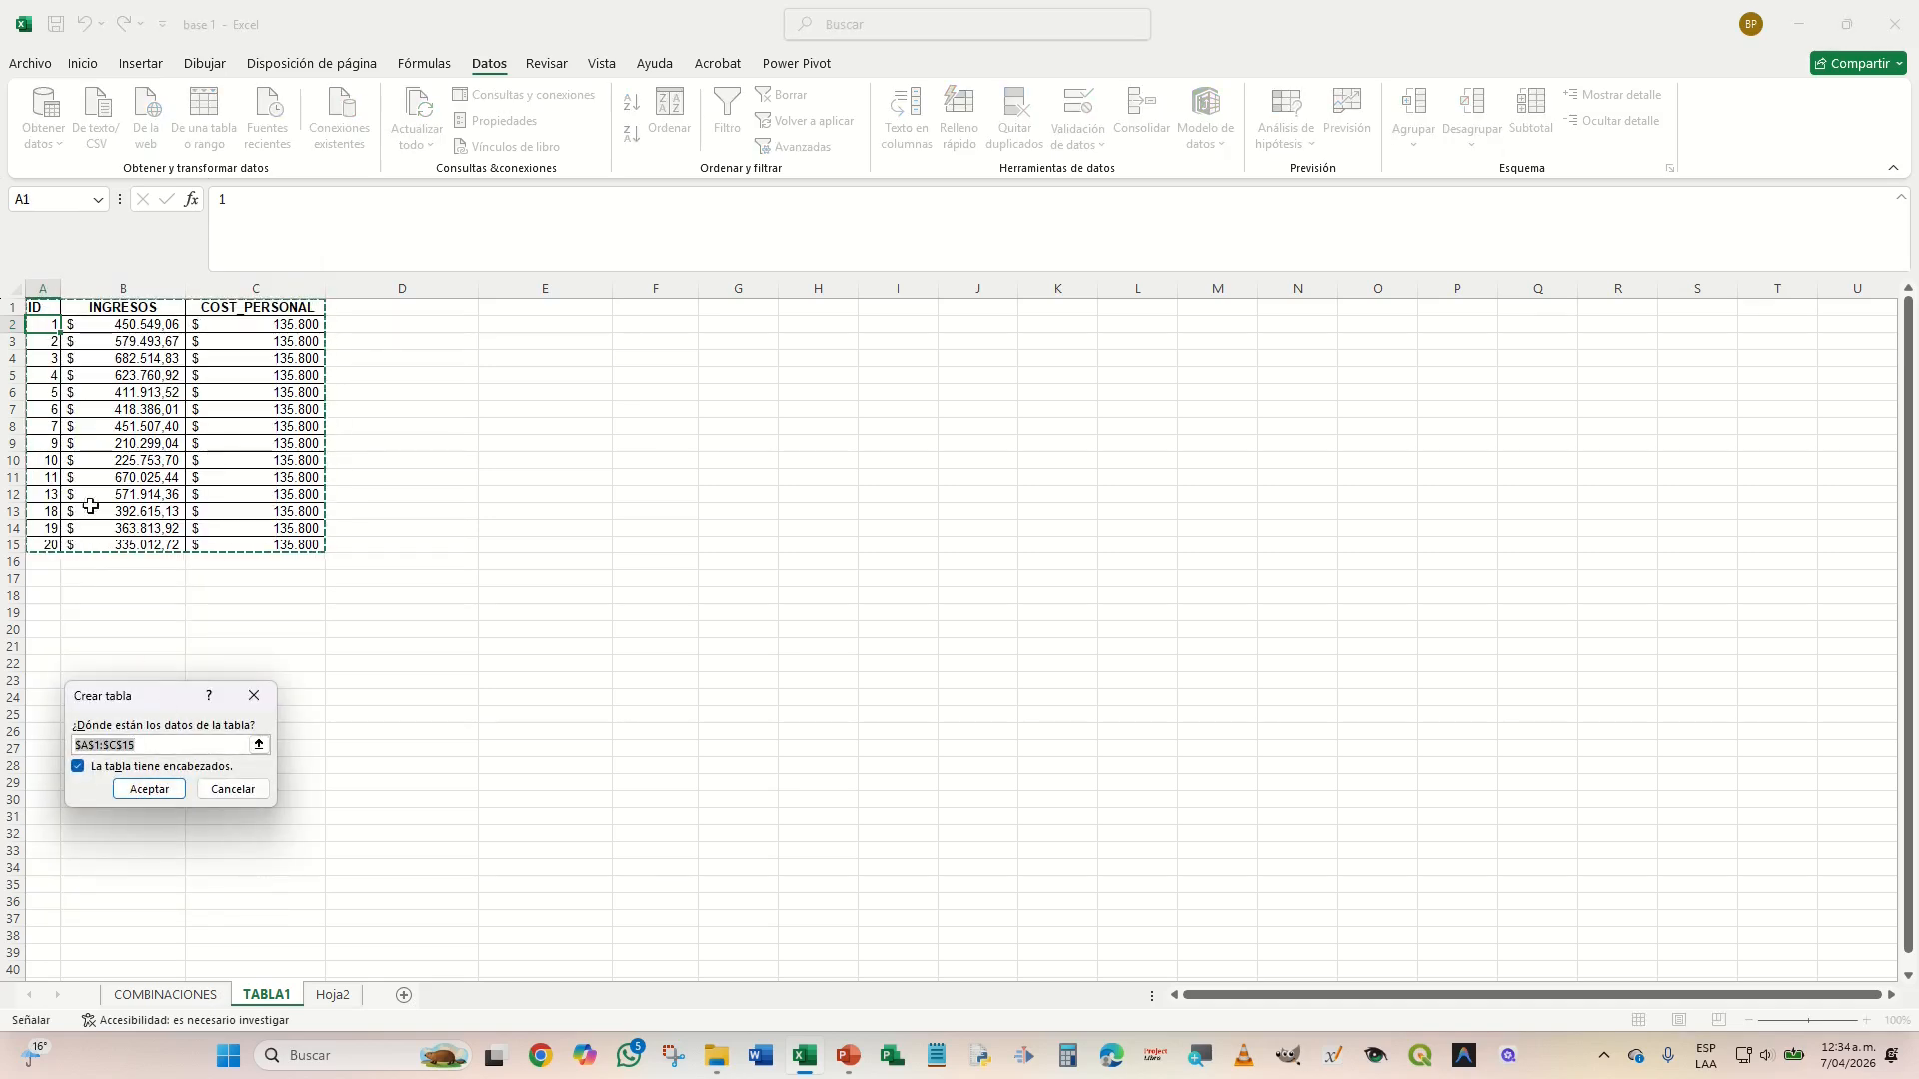
{"action": "left_click", "coordinate": [149, 790]}
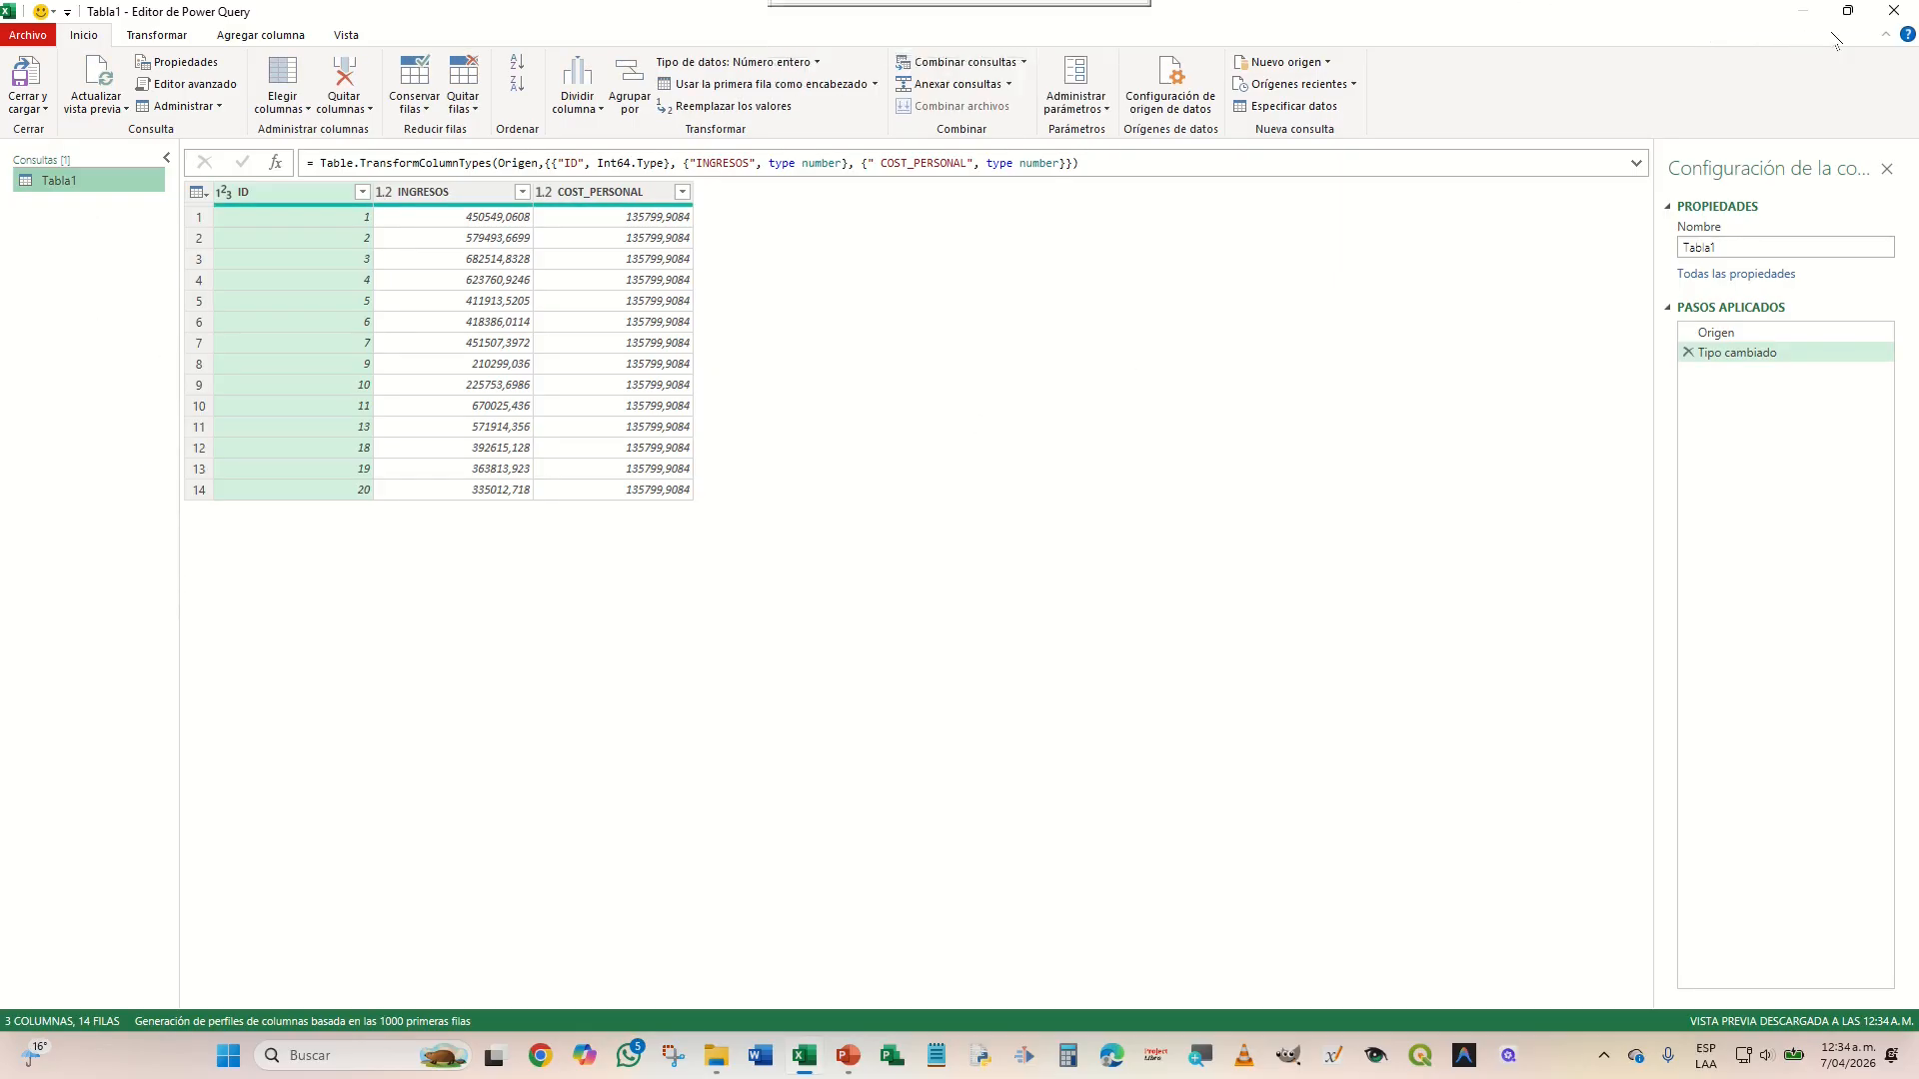
{"action": "left_click", "coordinate": [1895, 14]}
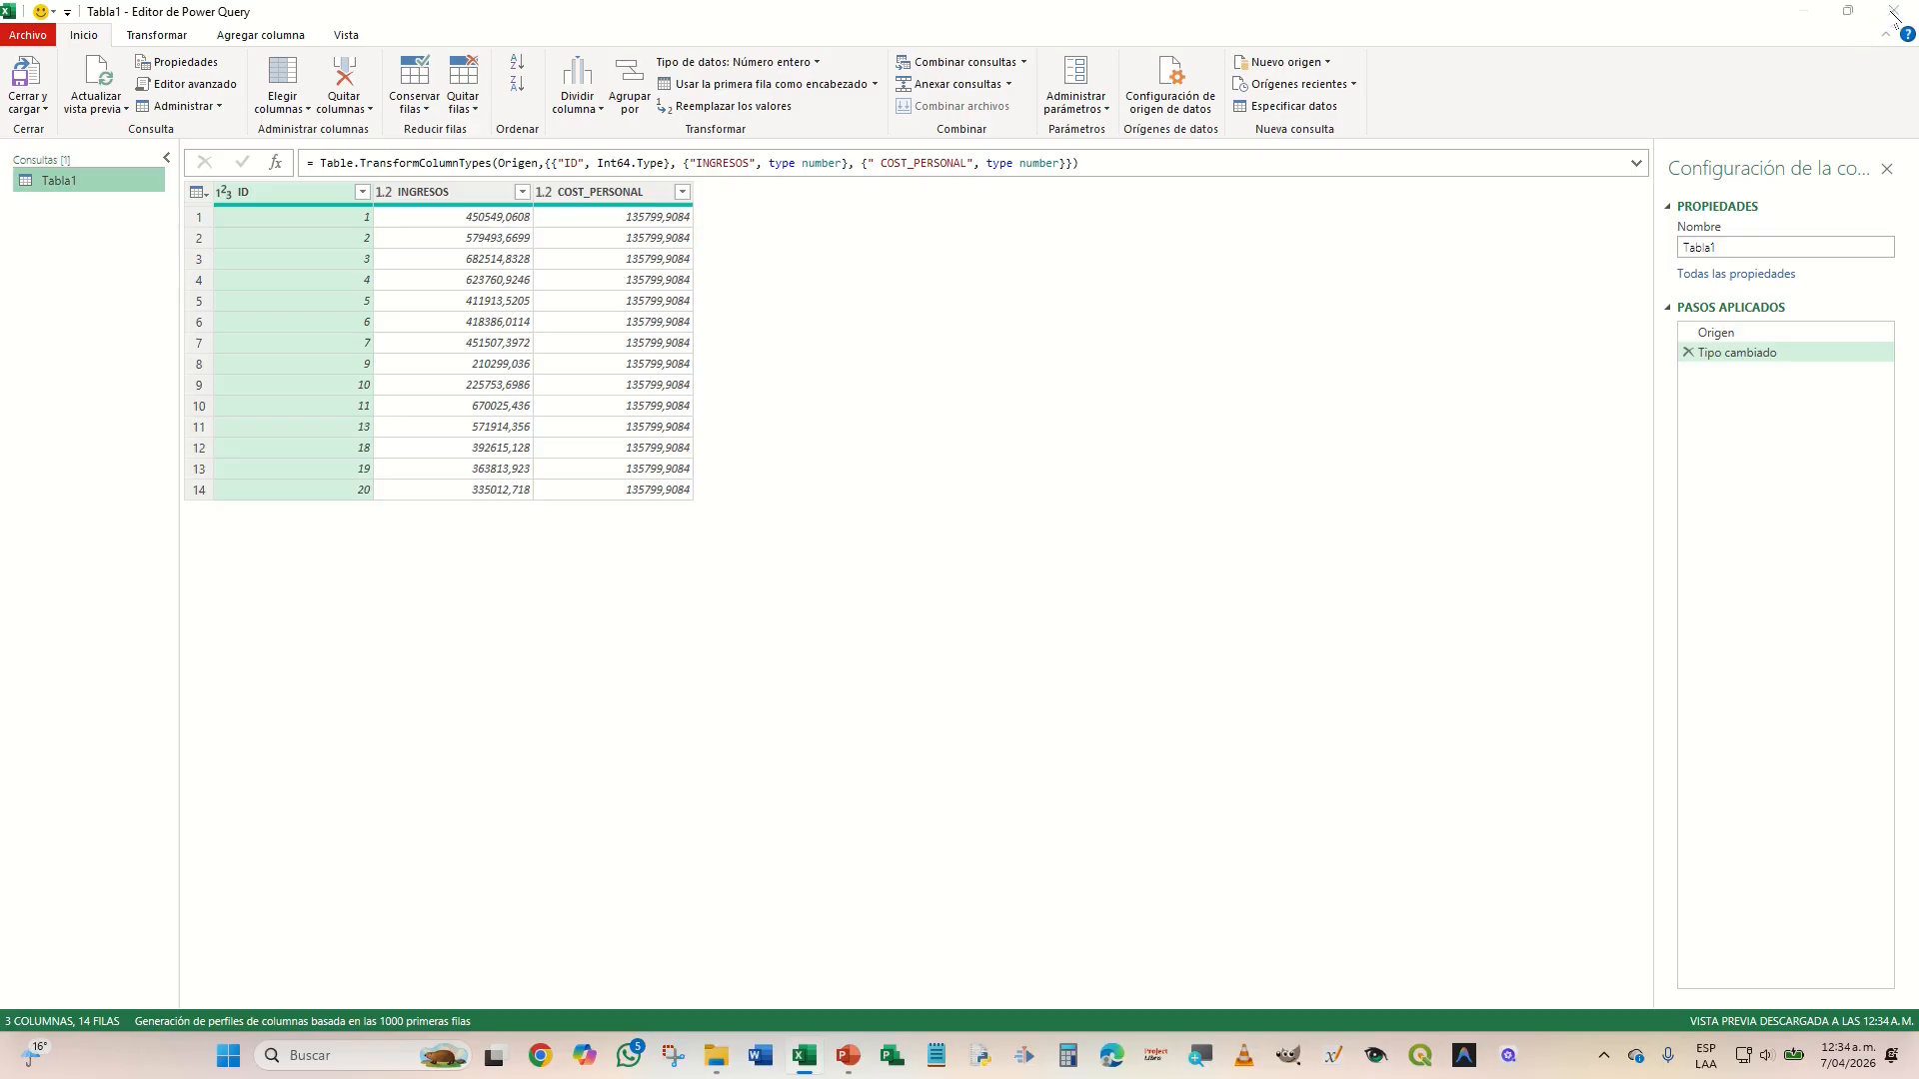
{"action": "left_click", "coordinate": [974, 557]}
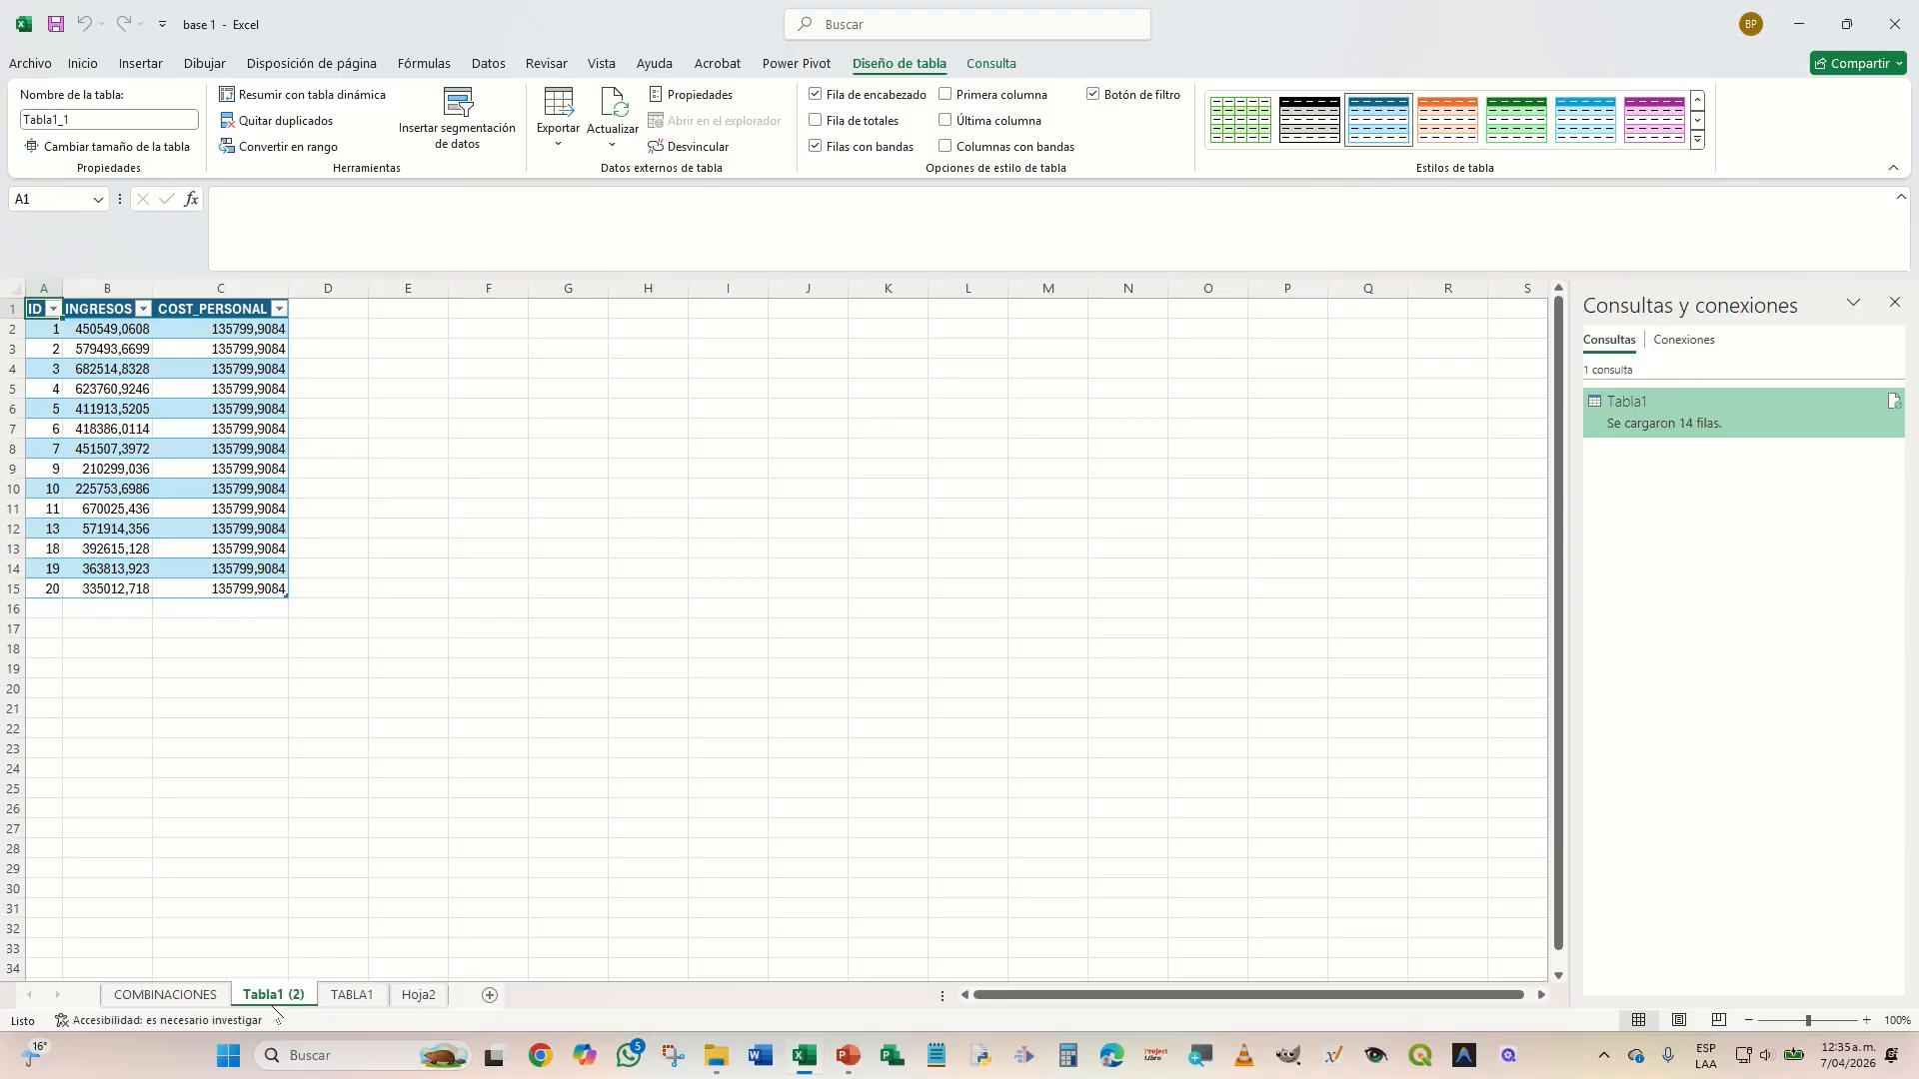
- Create a Power Query query from the Hoja2 range A1:D11, treating the first row as headers
{"action": "left_click", "coordinate": [352, 995]}
{"action": "key", "text": "ctrl+Page_Down"}
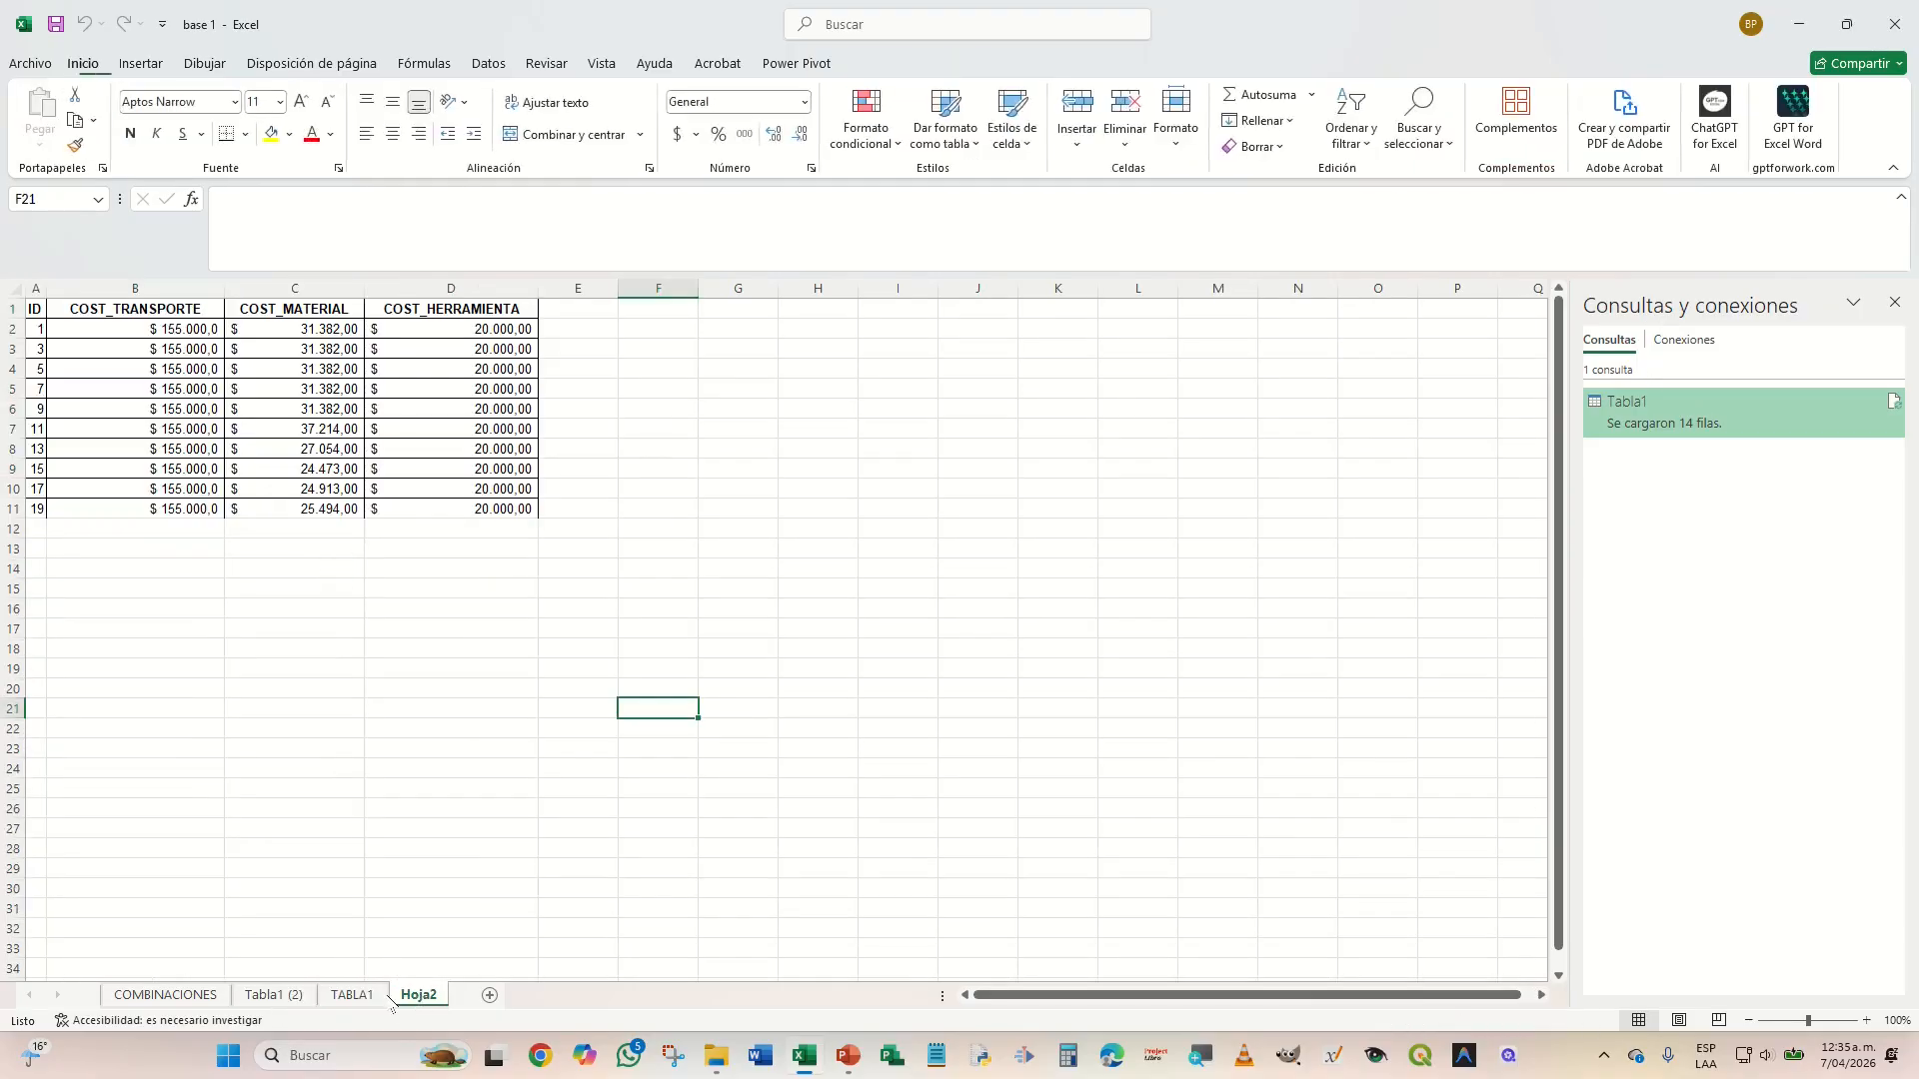
{"action": "left_click", "coordinate": [352, 995]}
{"action": "left_click", "coordinate": [415, 996]}
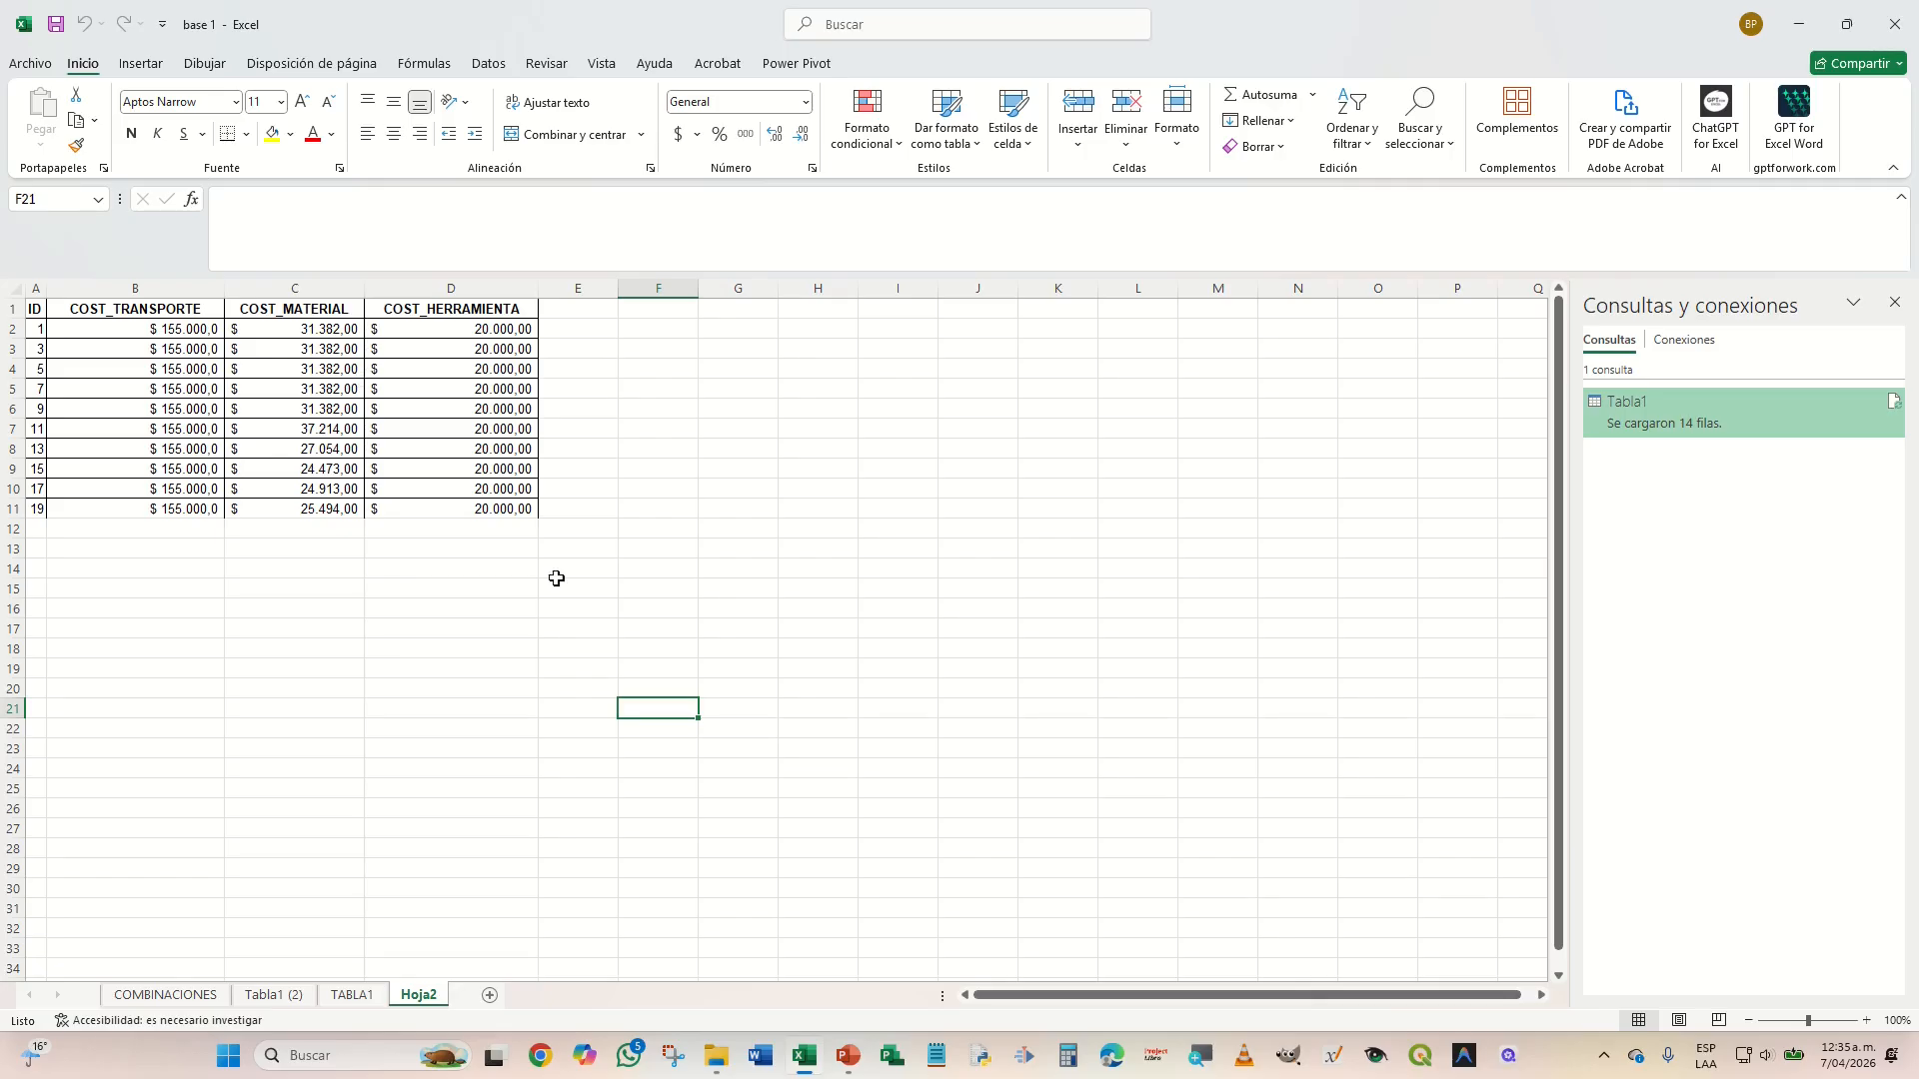
{"action": "left_click", "coordinate": [345, 996]}
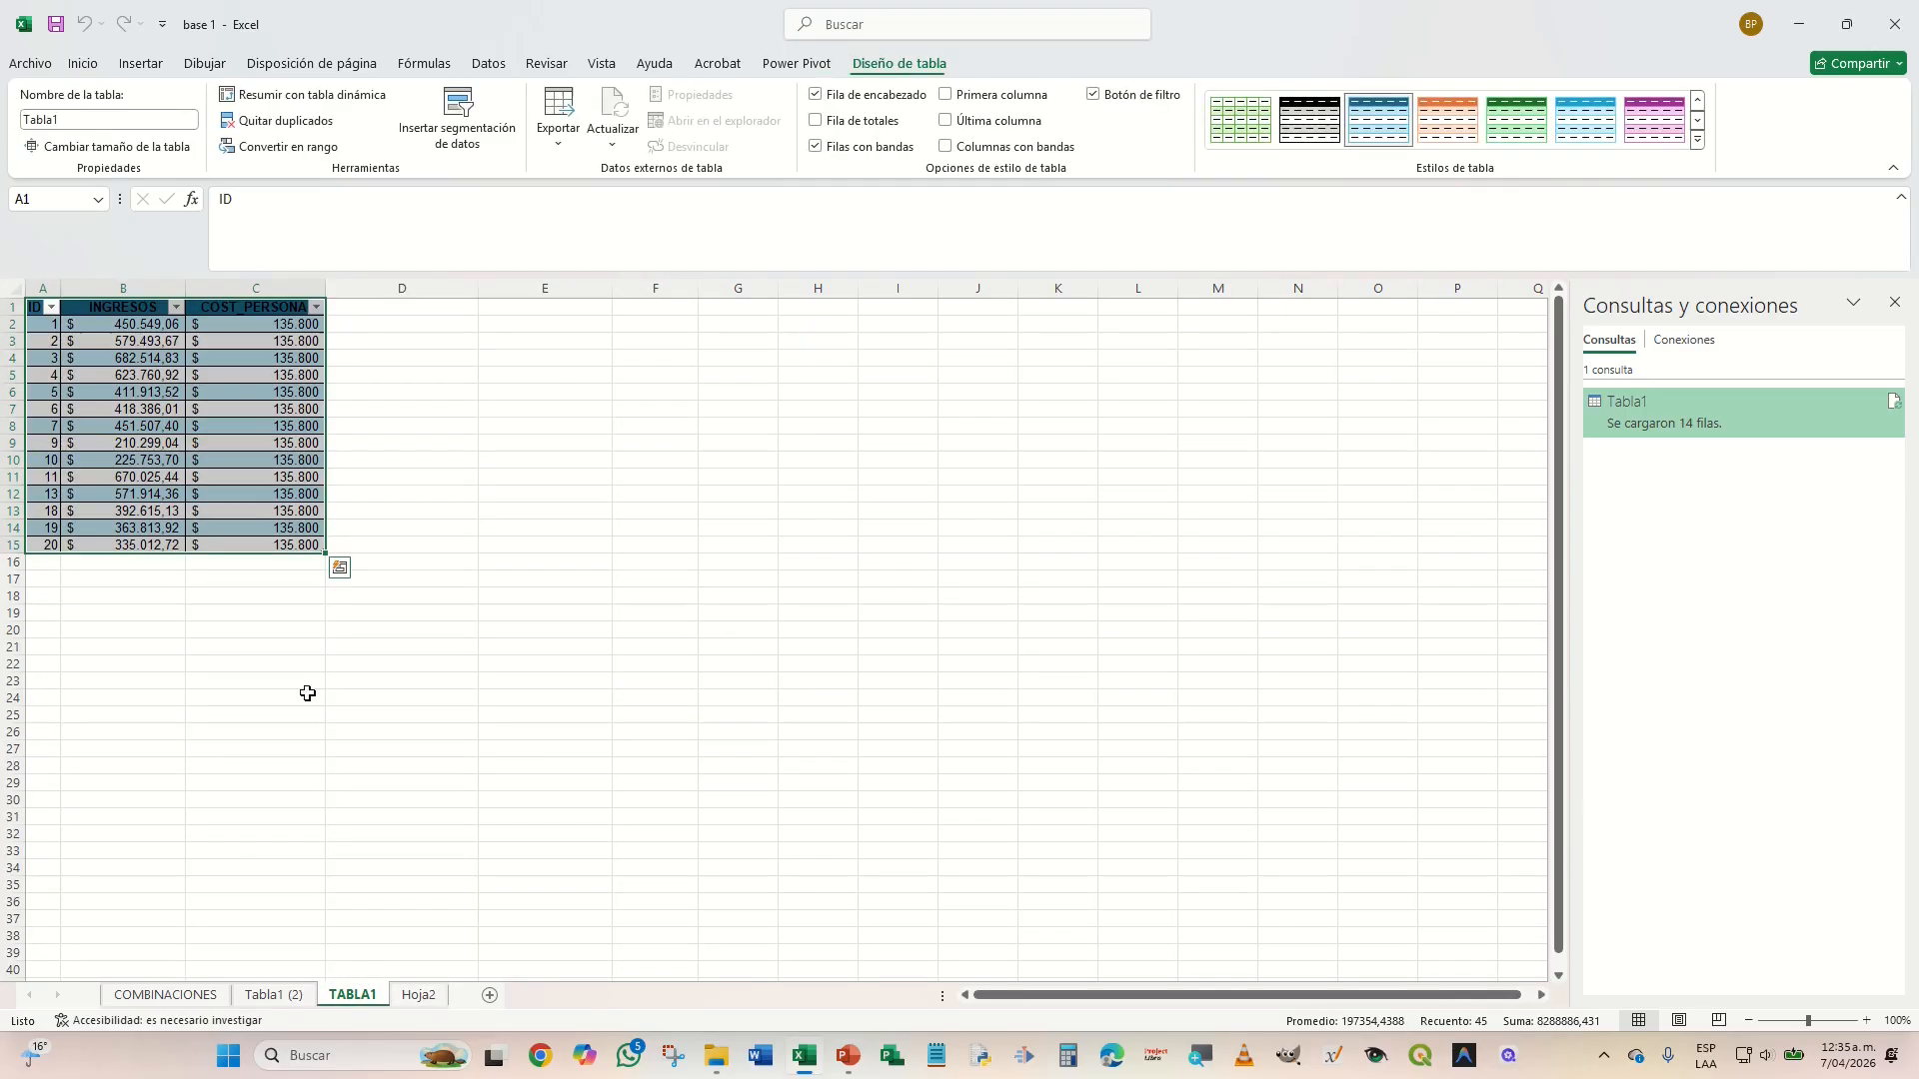
{"action": "left_click", "coordinate": [423, 997]}
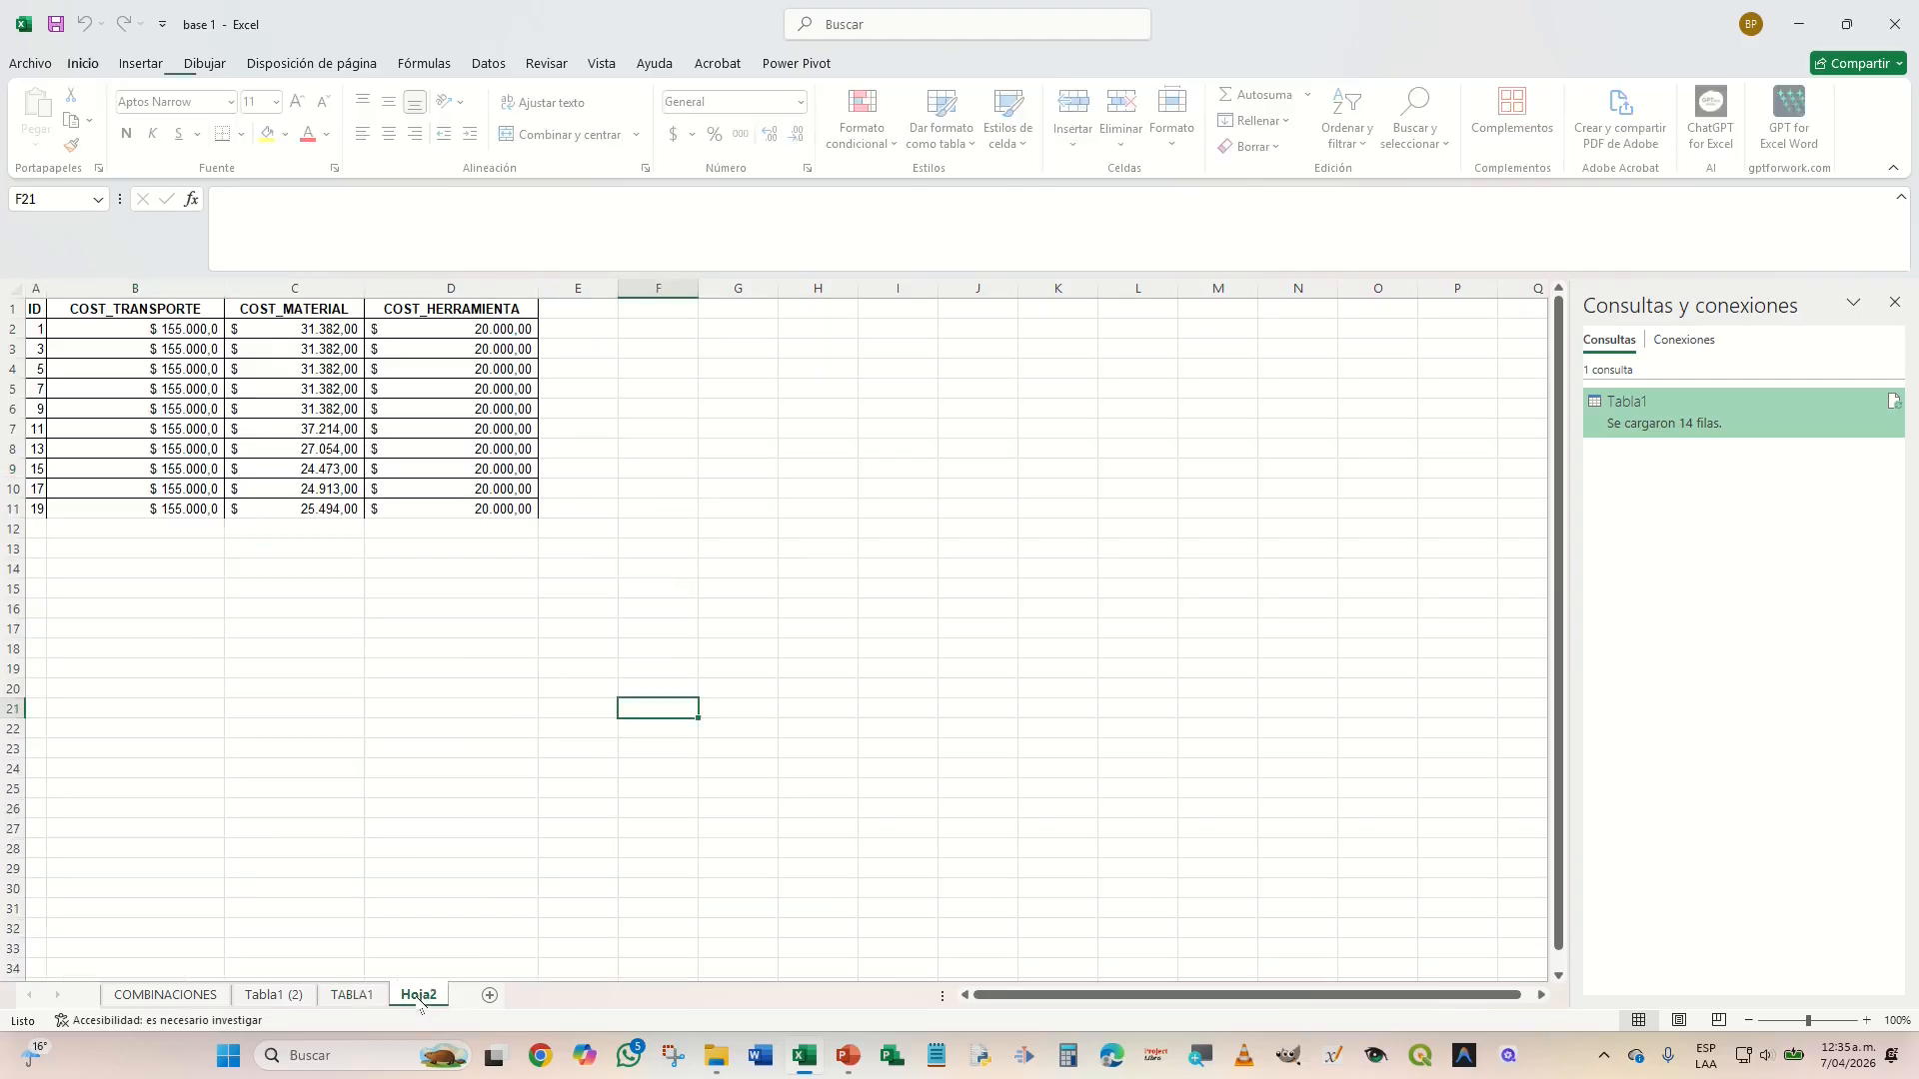
{"action": "right_click", "coordinate": [37, 316]}
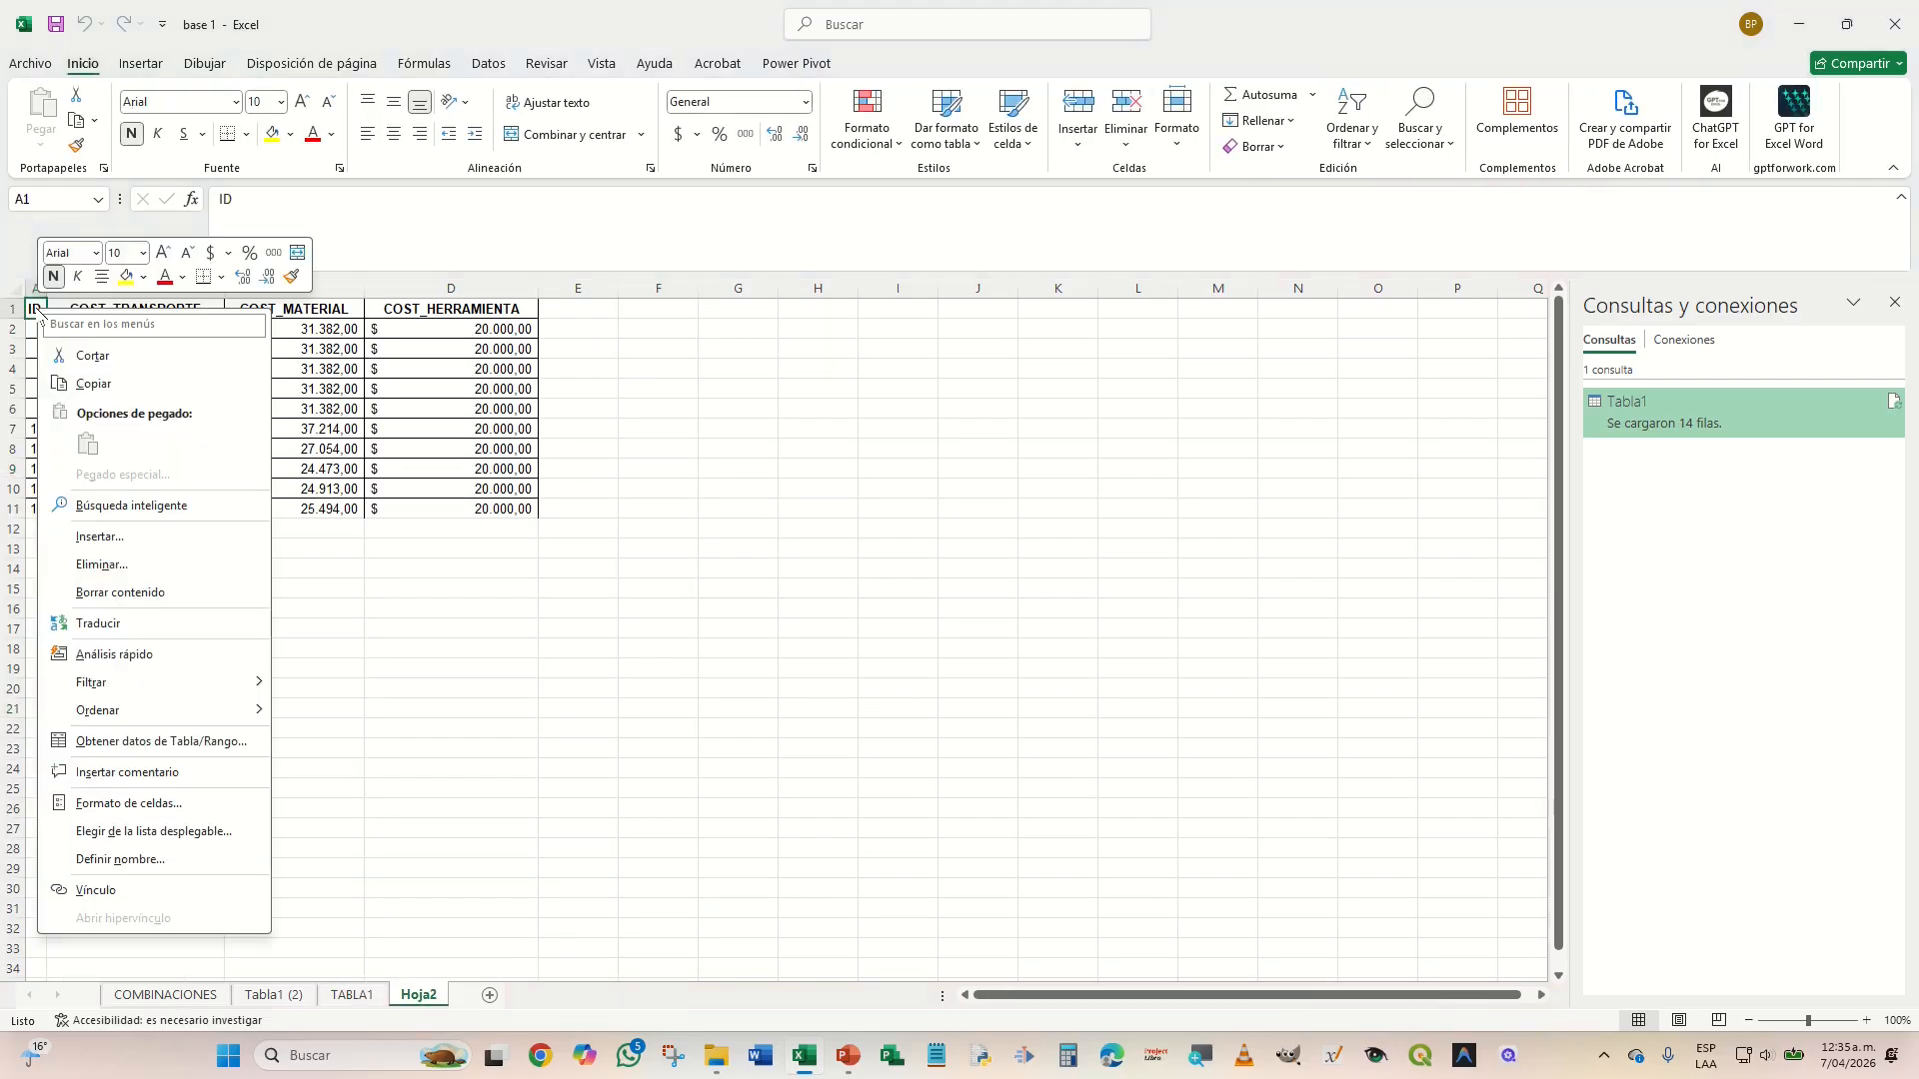
{"action": "left_click", "coordinate": [180, 742]}
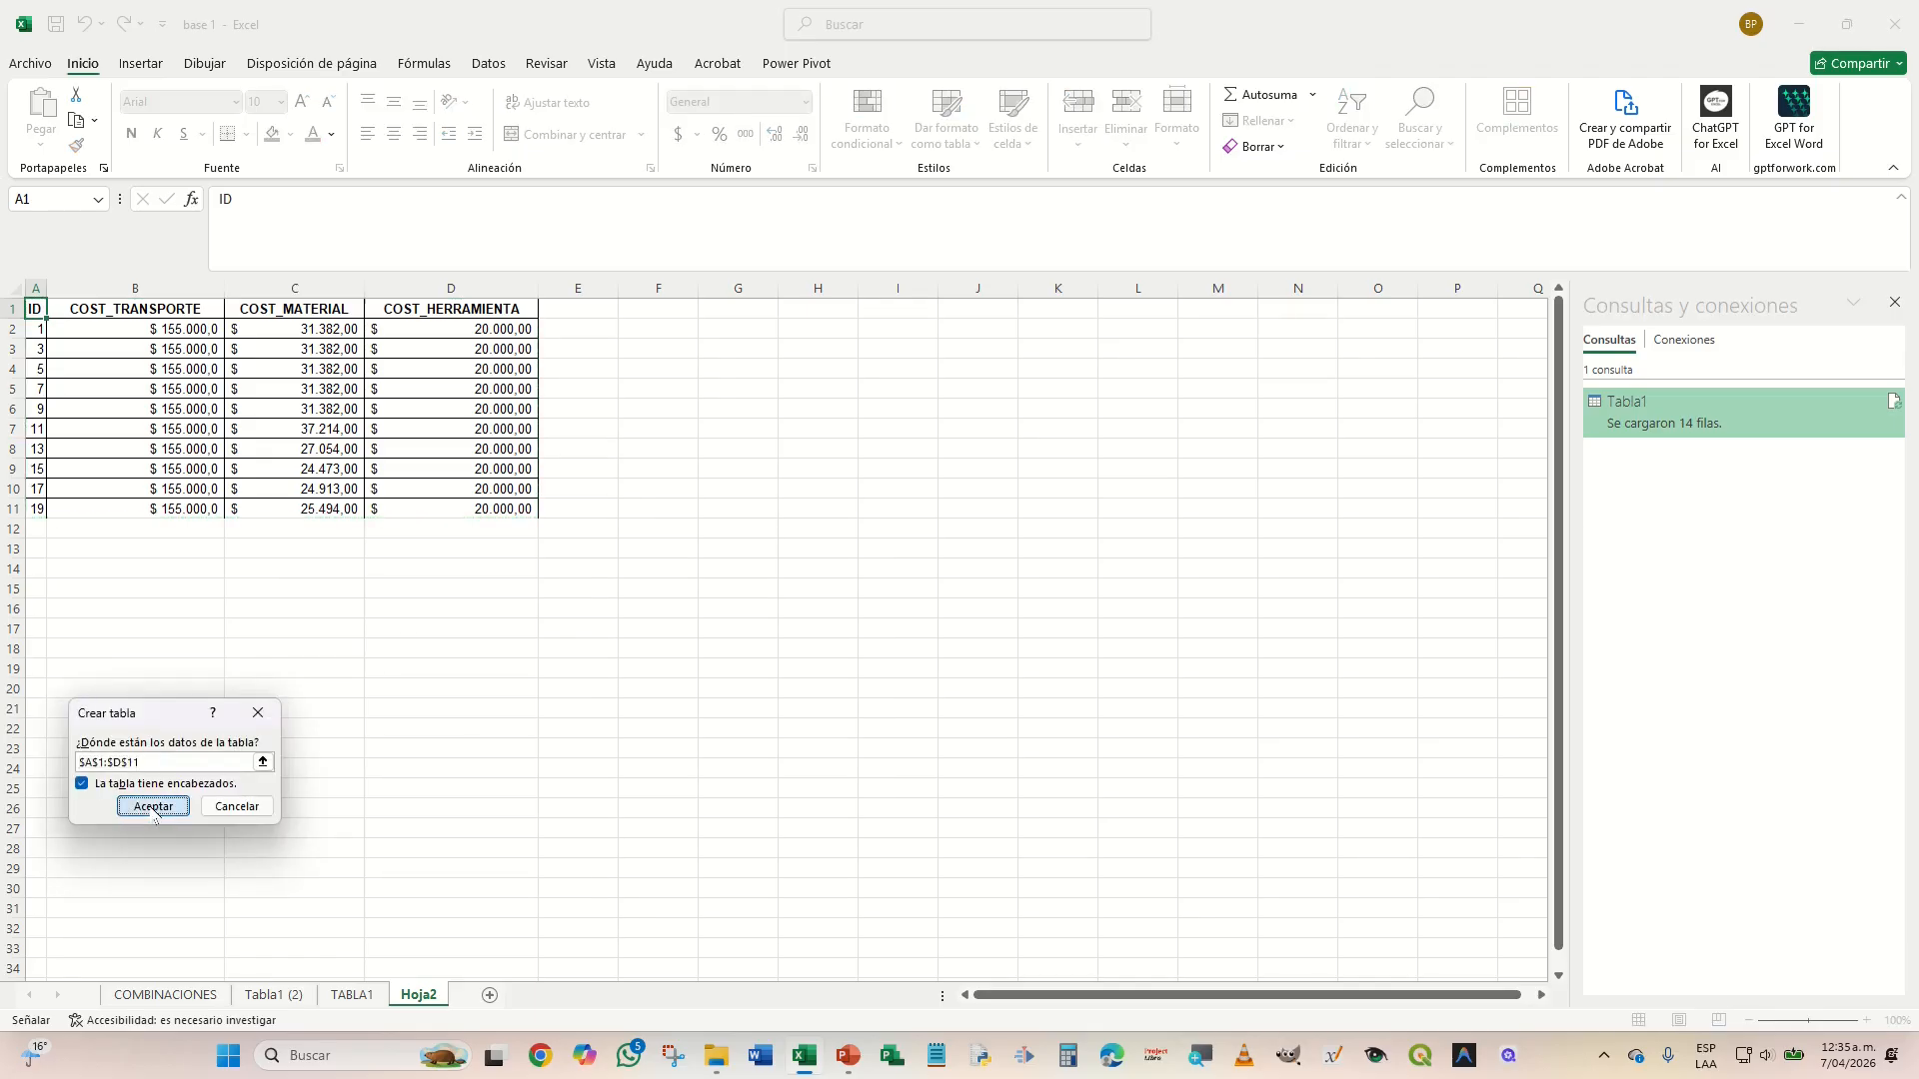
{"action": "left_click", "coordinate": [153, 808]}
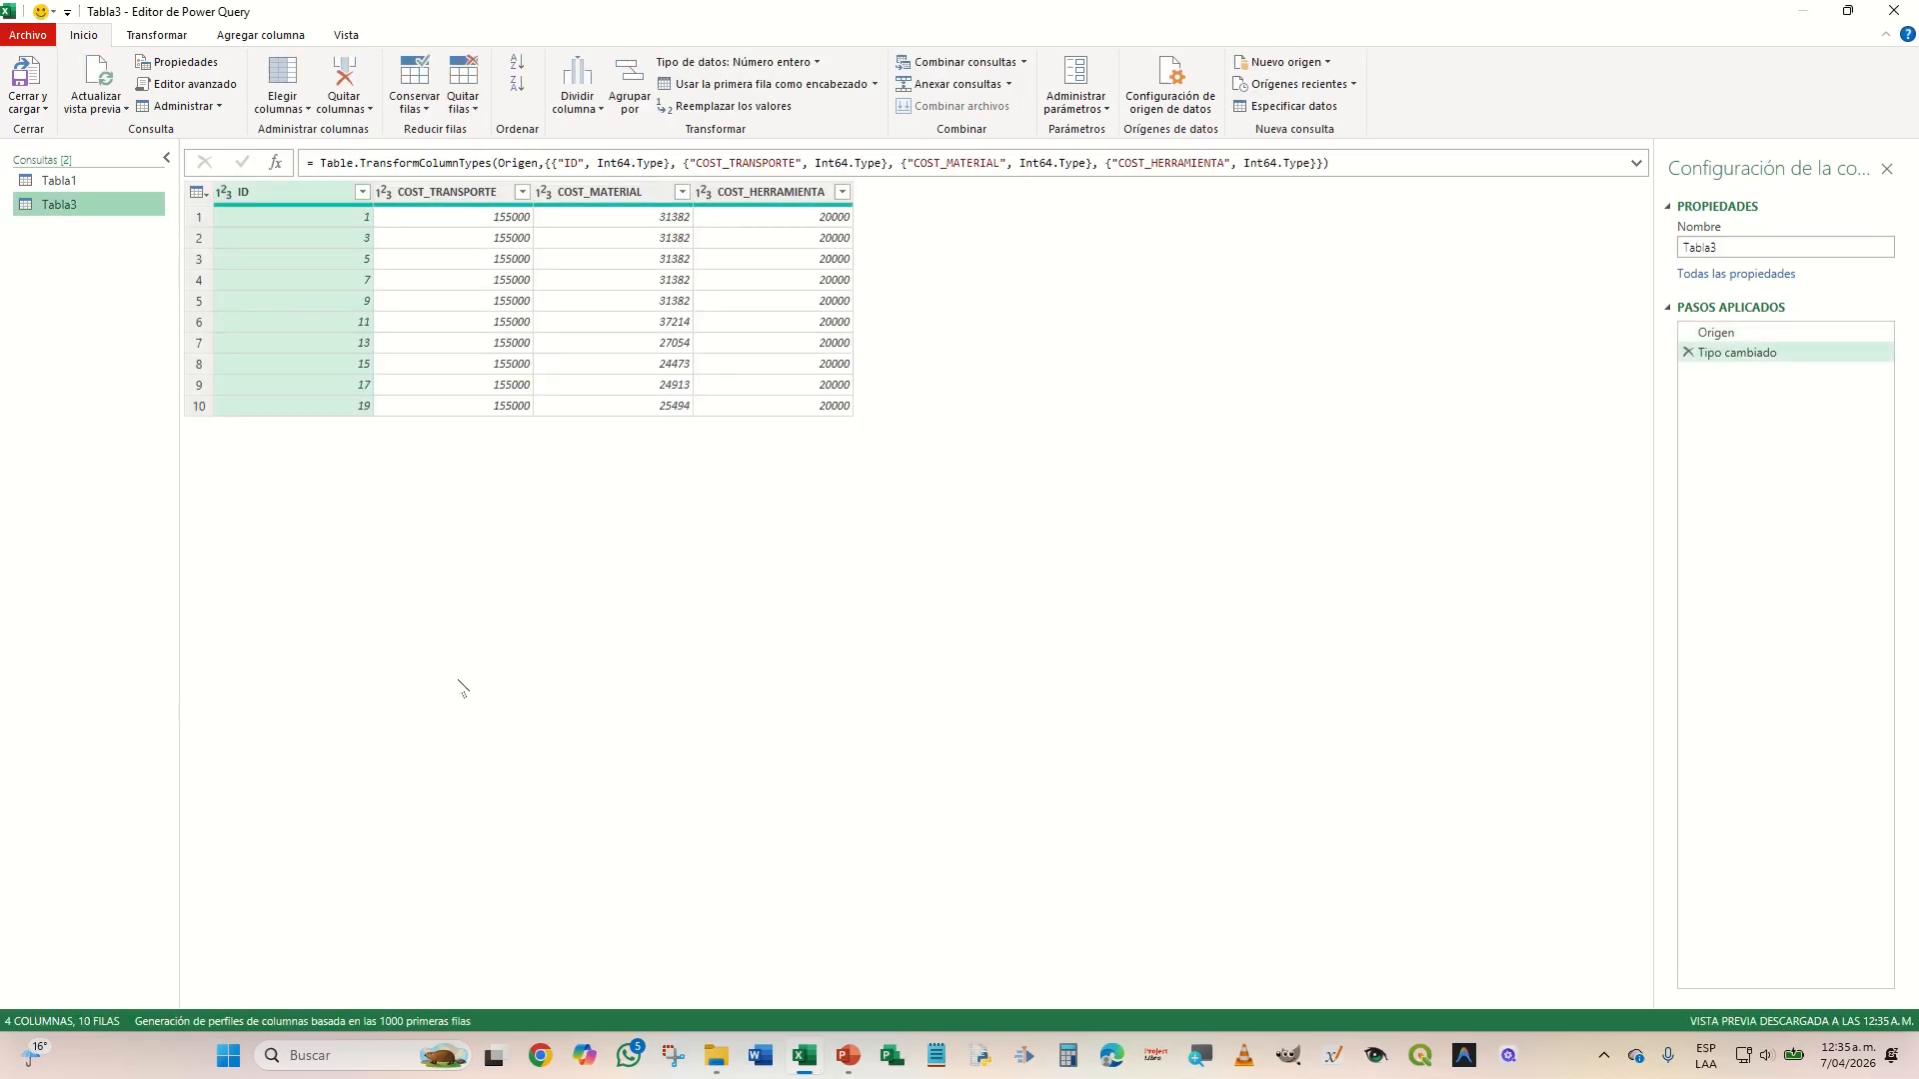
- Merge Tabla1 with Tabla3 as a new query, matching their ID columns with a left outer join
{"action": "left_click", "coordinate": [60, 183]}
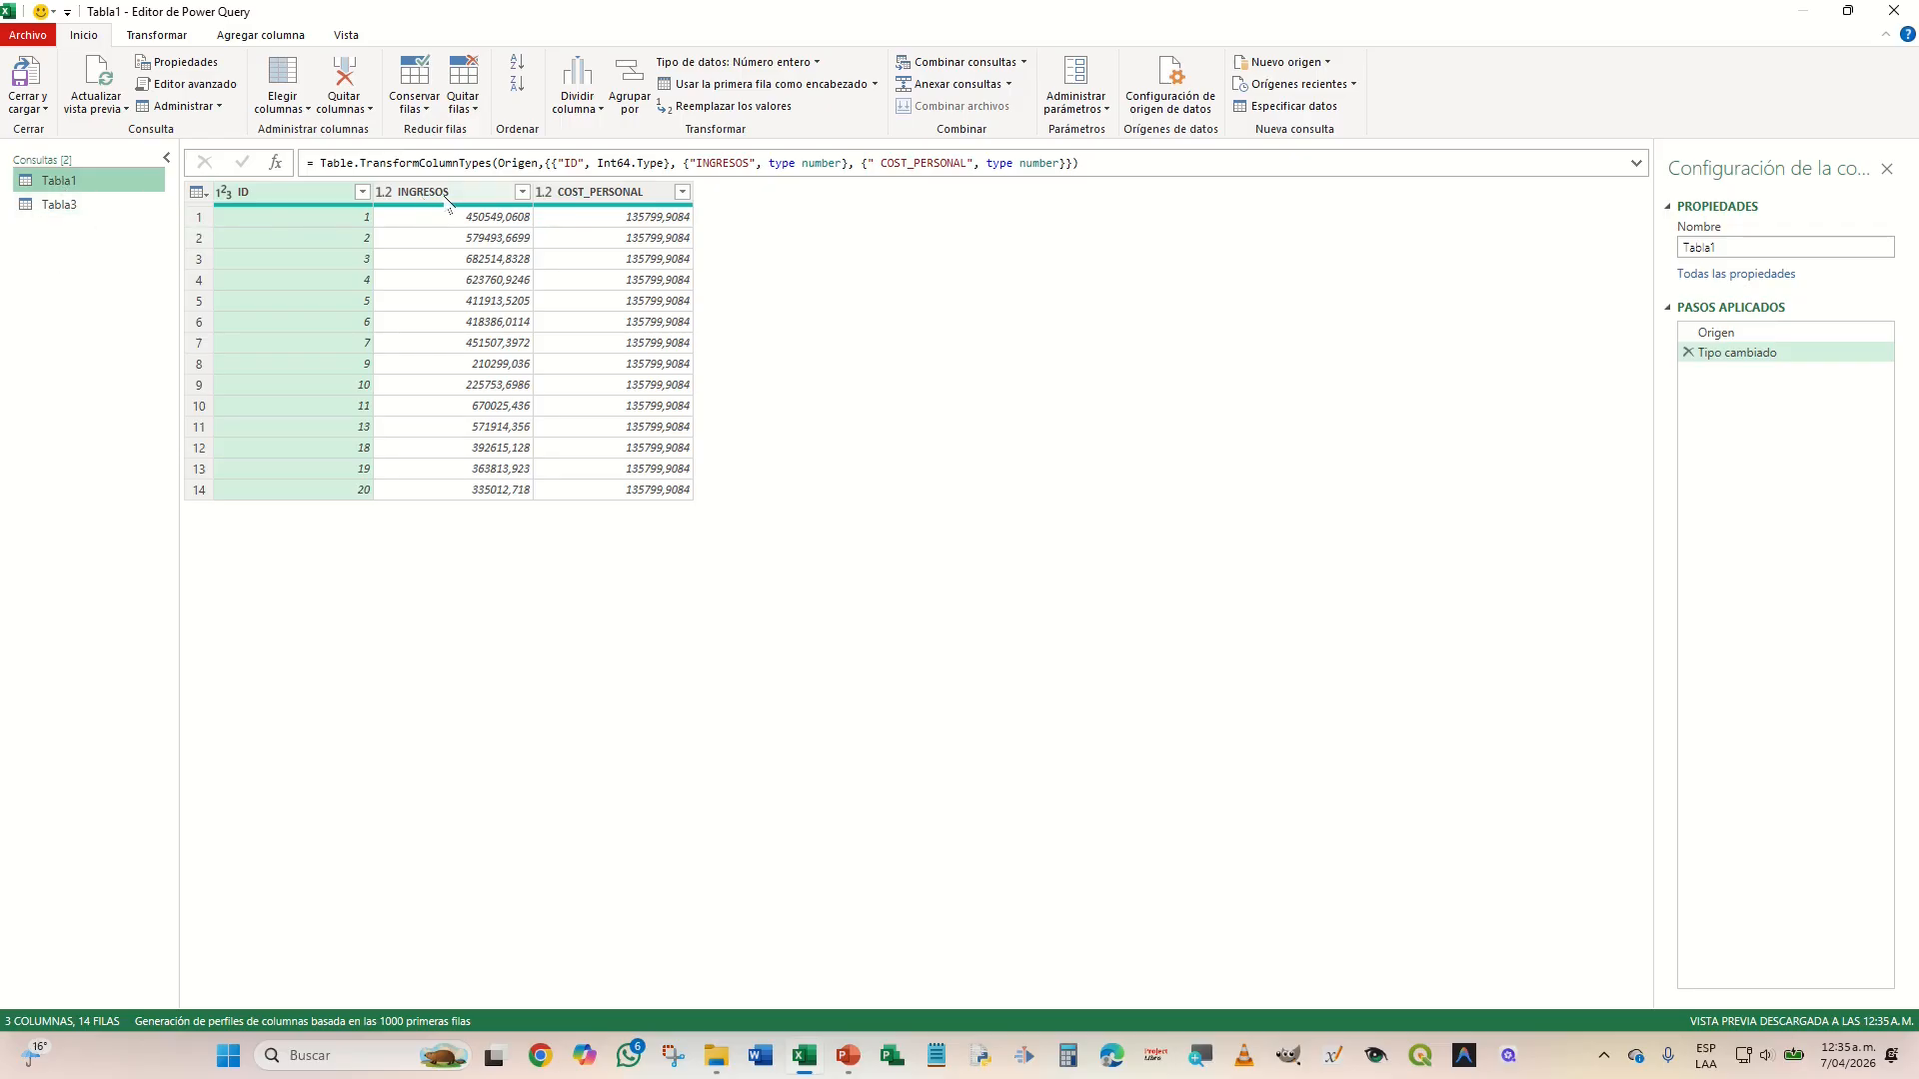
{"action": "left_click", "coordinate": [85, 206]}
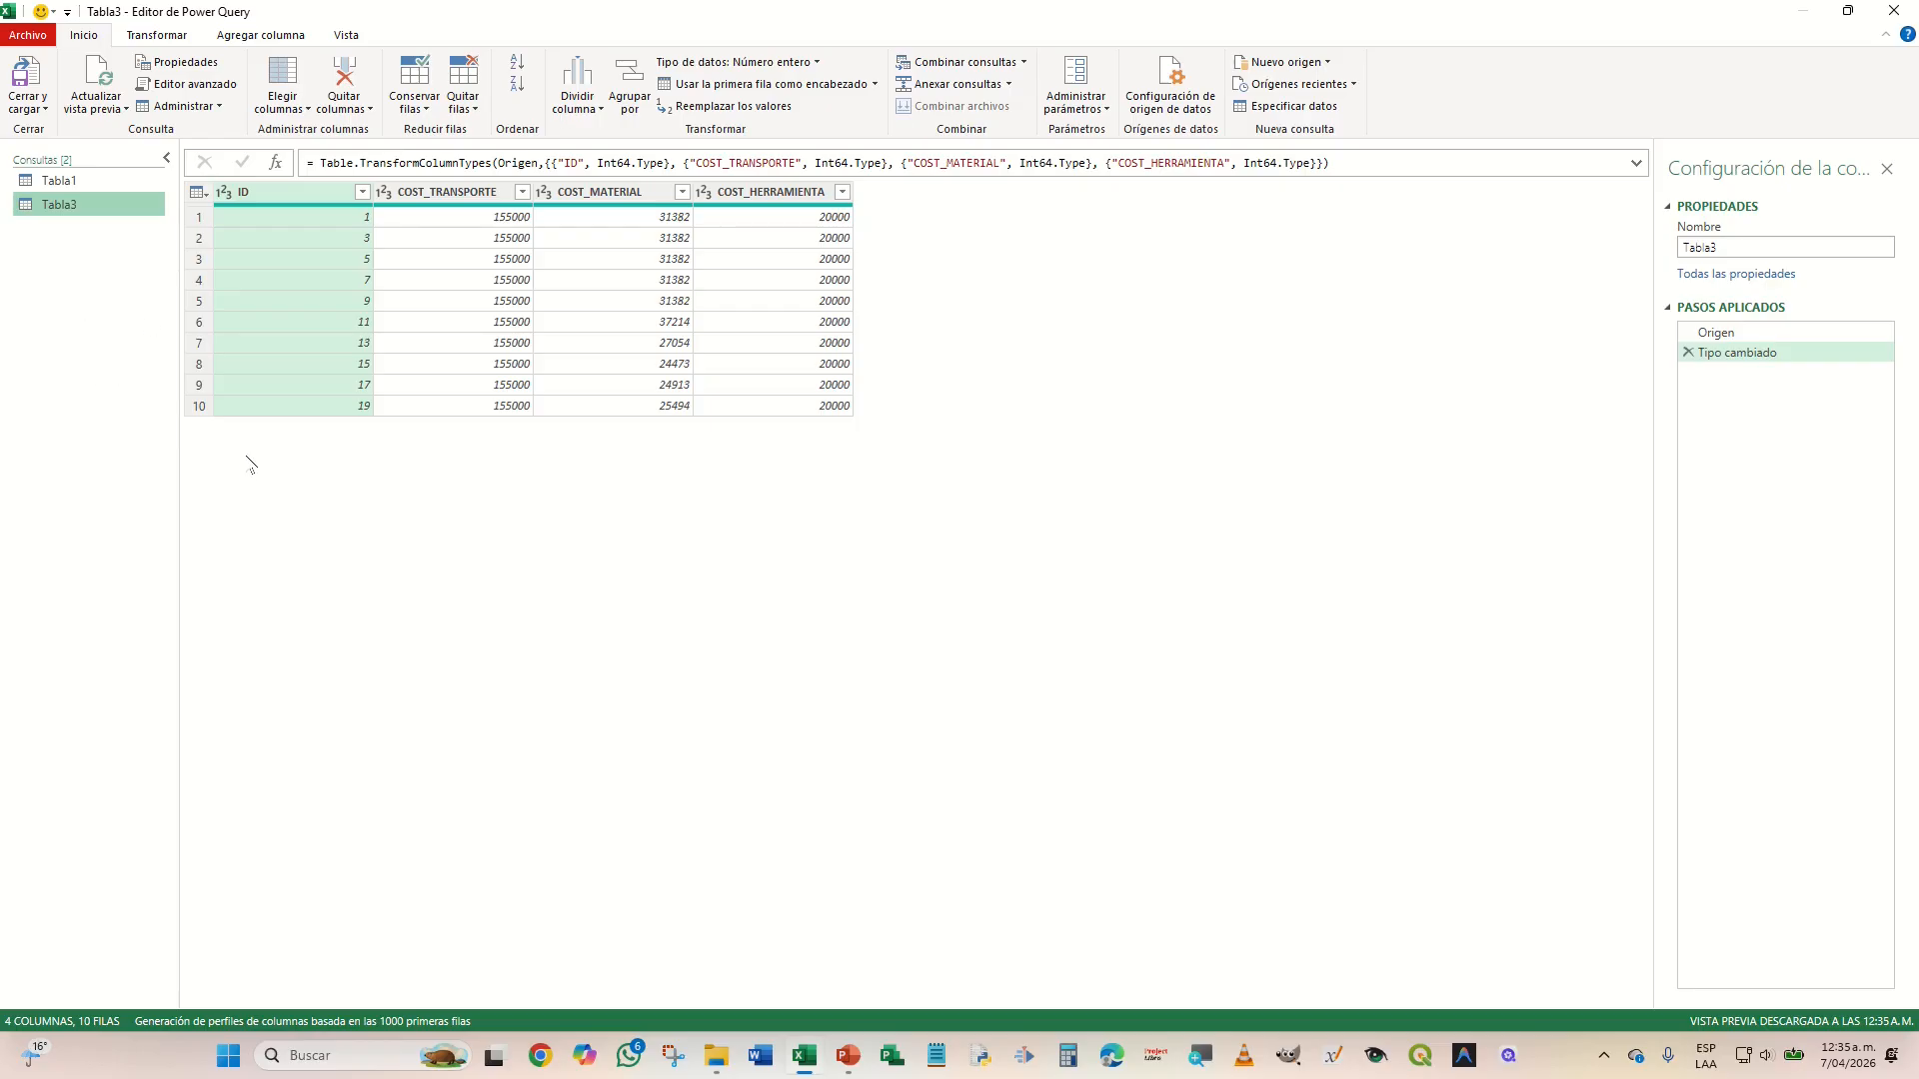
{"action": "left_click", "coordinate": [60, 181]}
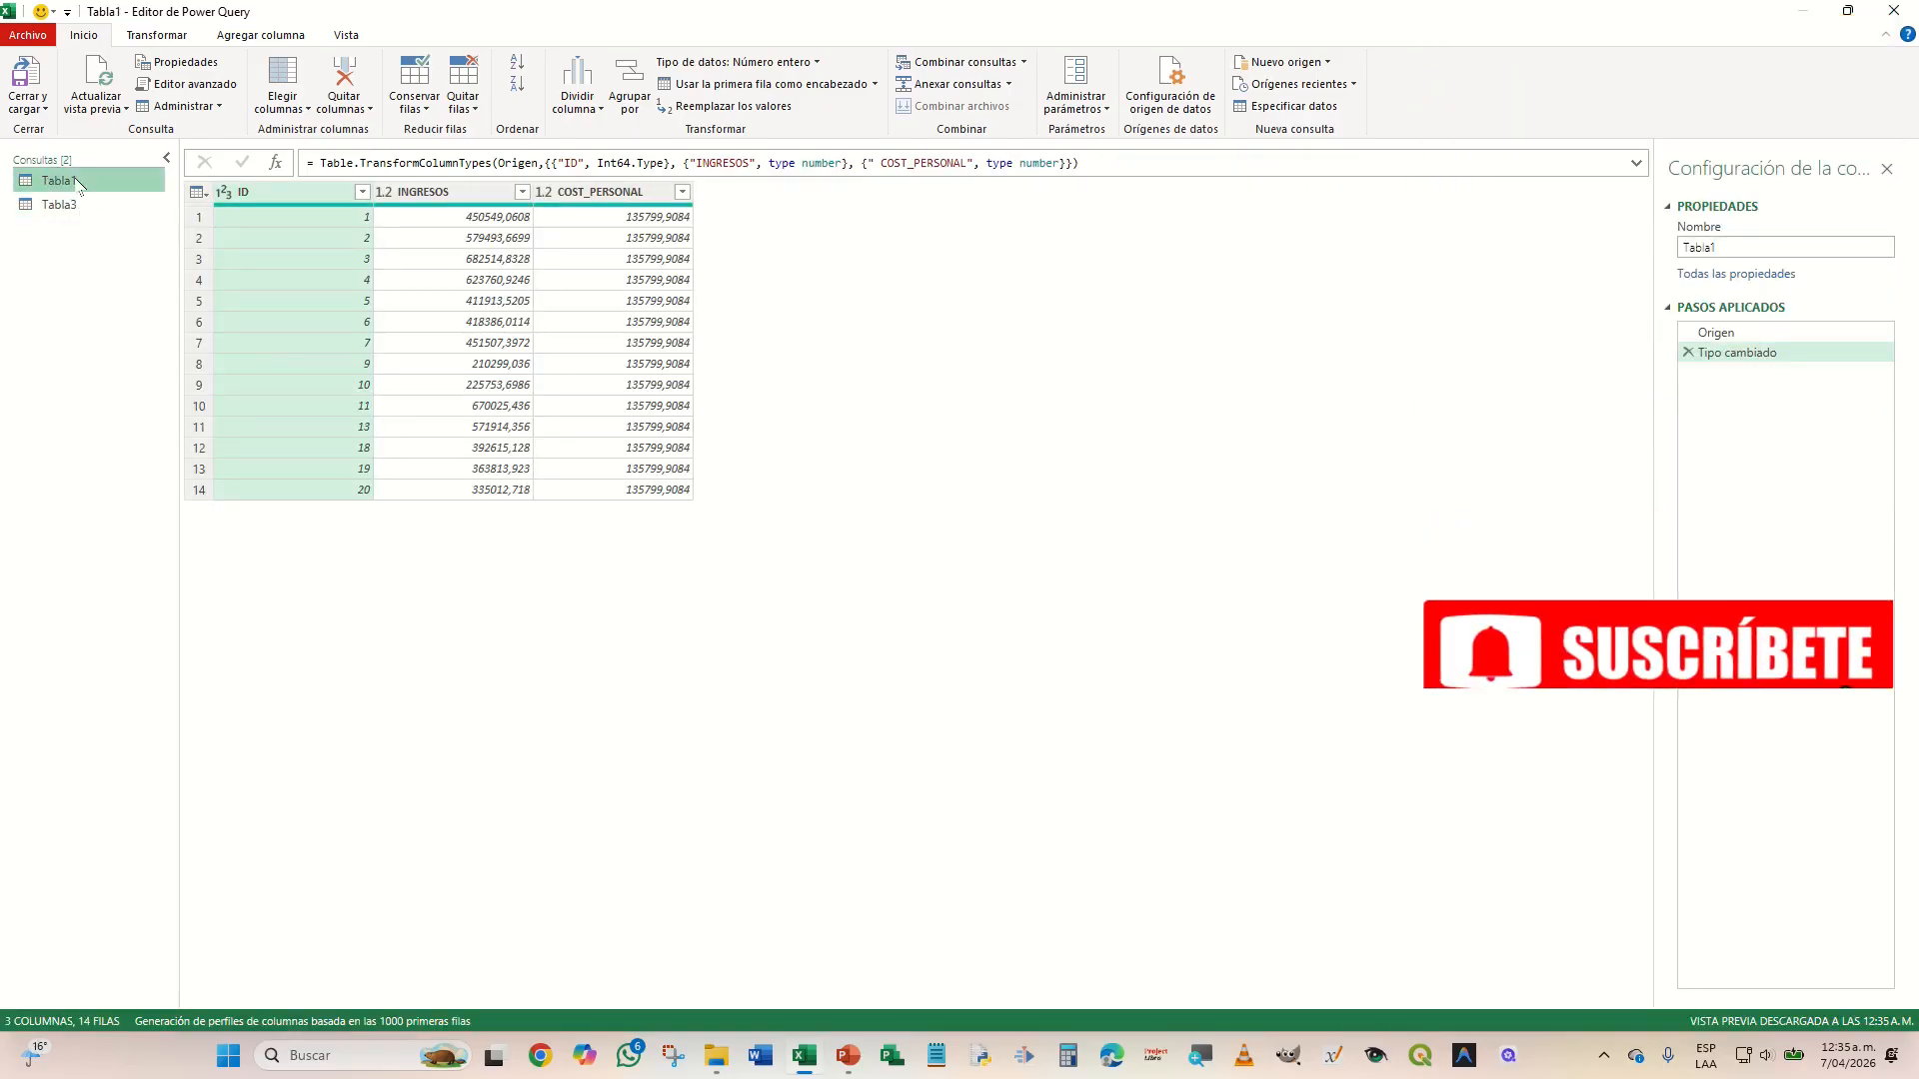
{"action": "left_click", "coordinate": [1023, 63]}
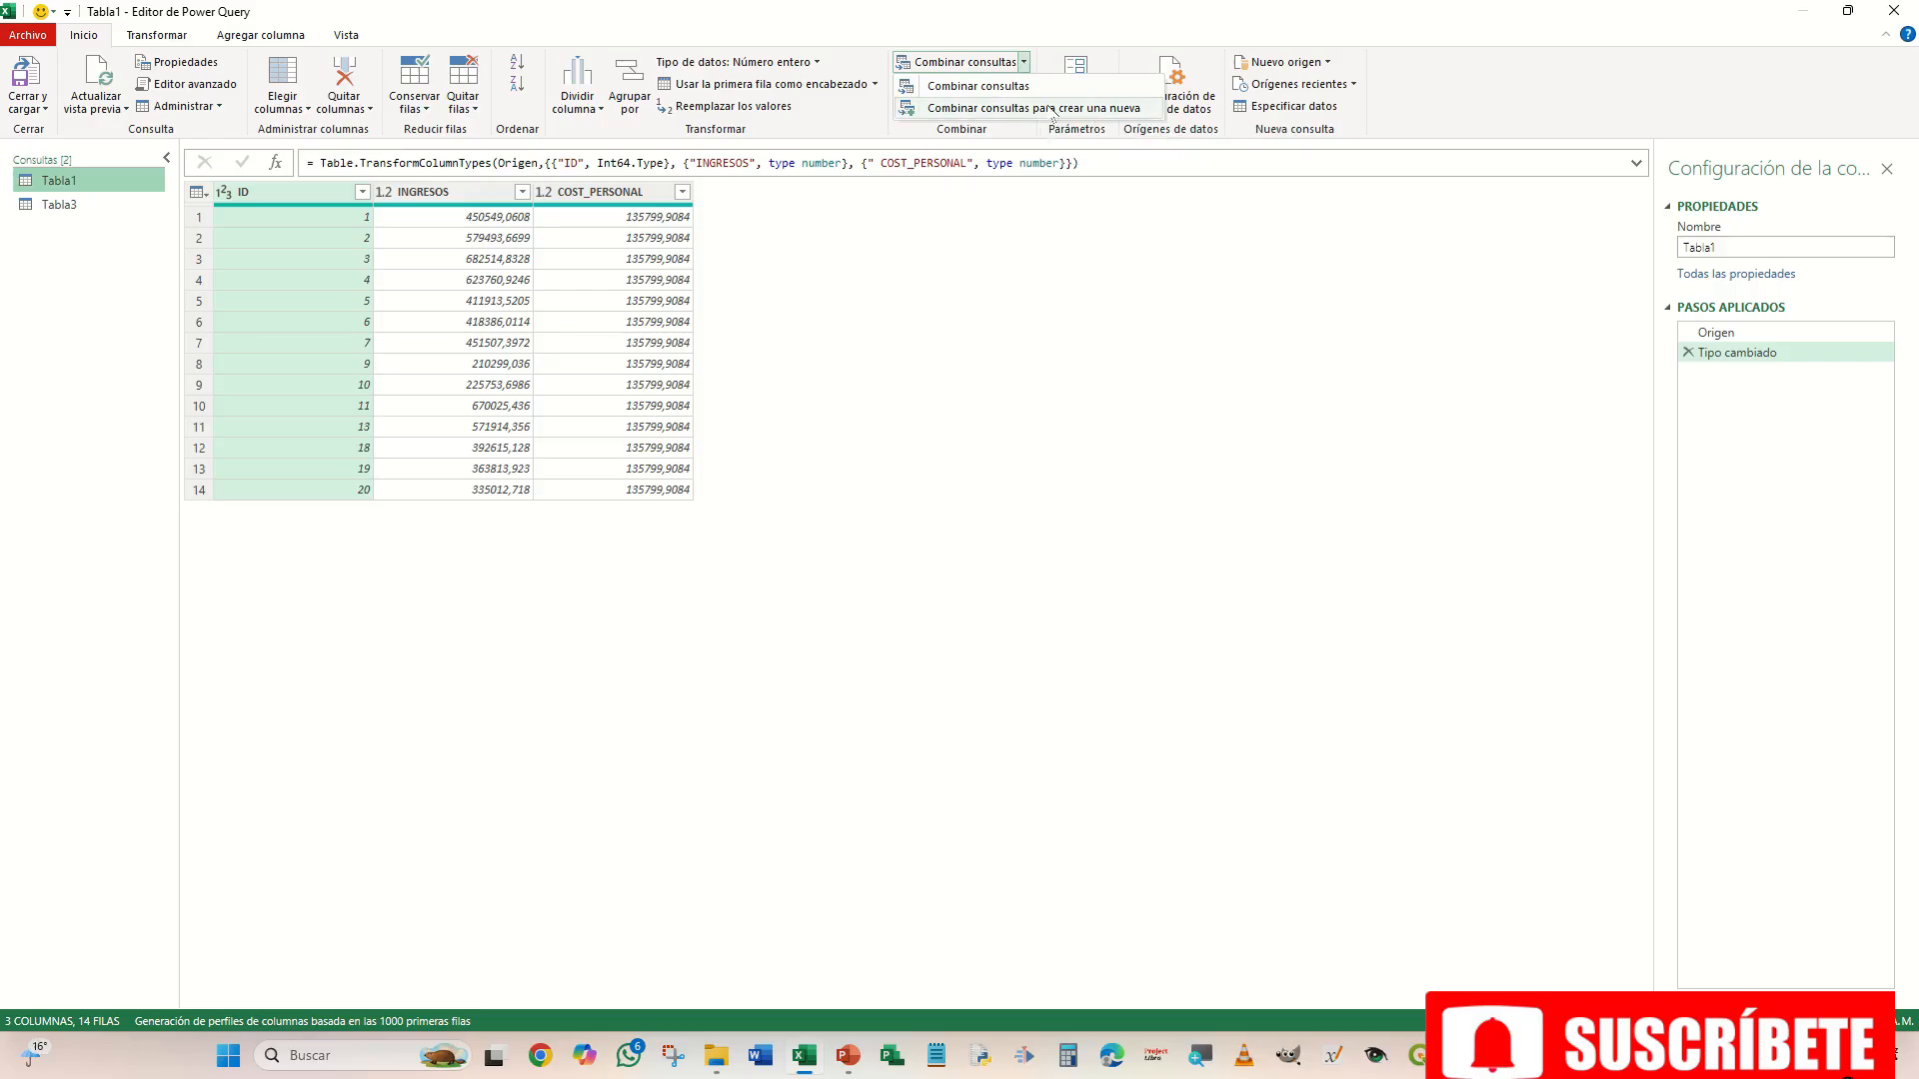
{"action": "left_click", "coordinate": [980, 110]}
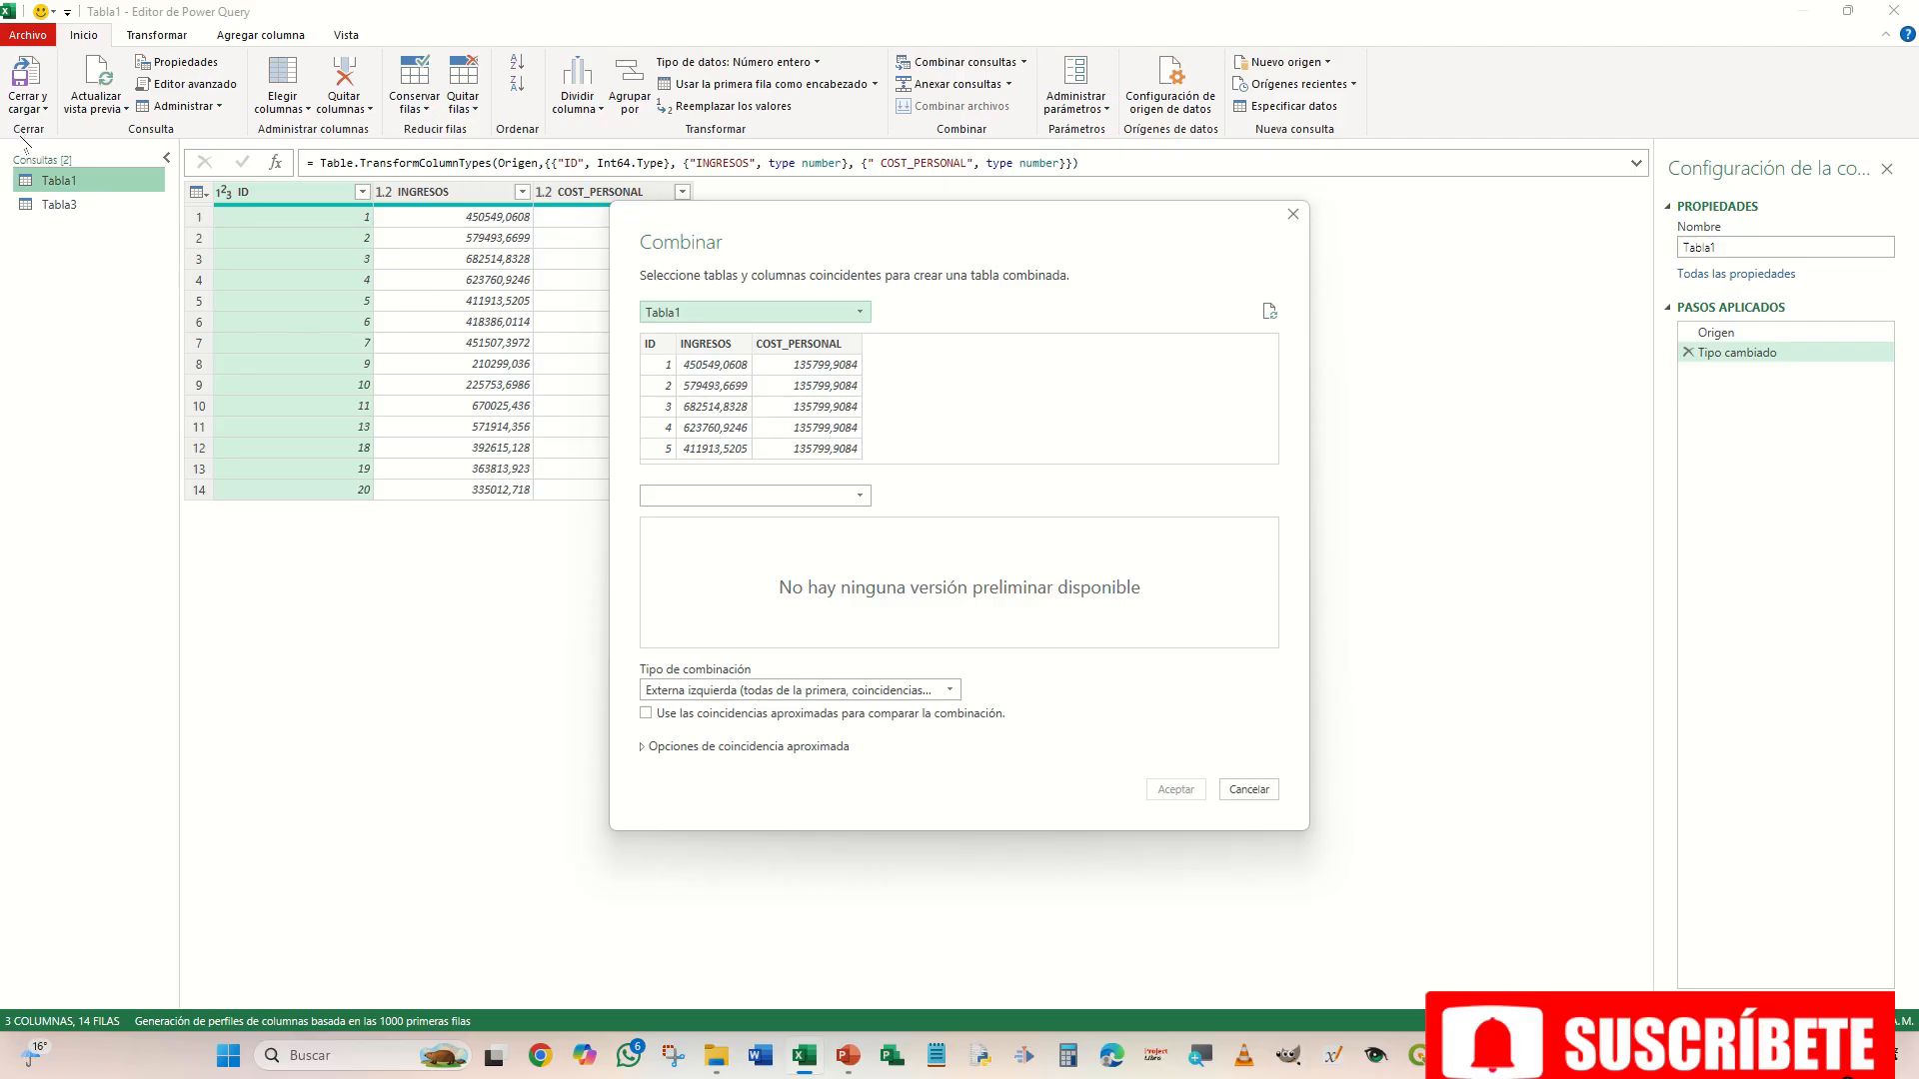
{"action": "left_click", "coordinate": [860, 496]}
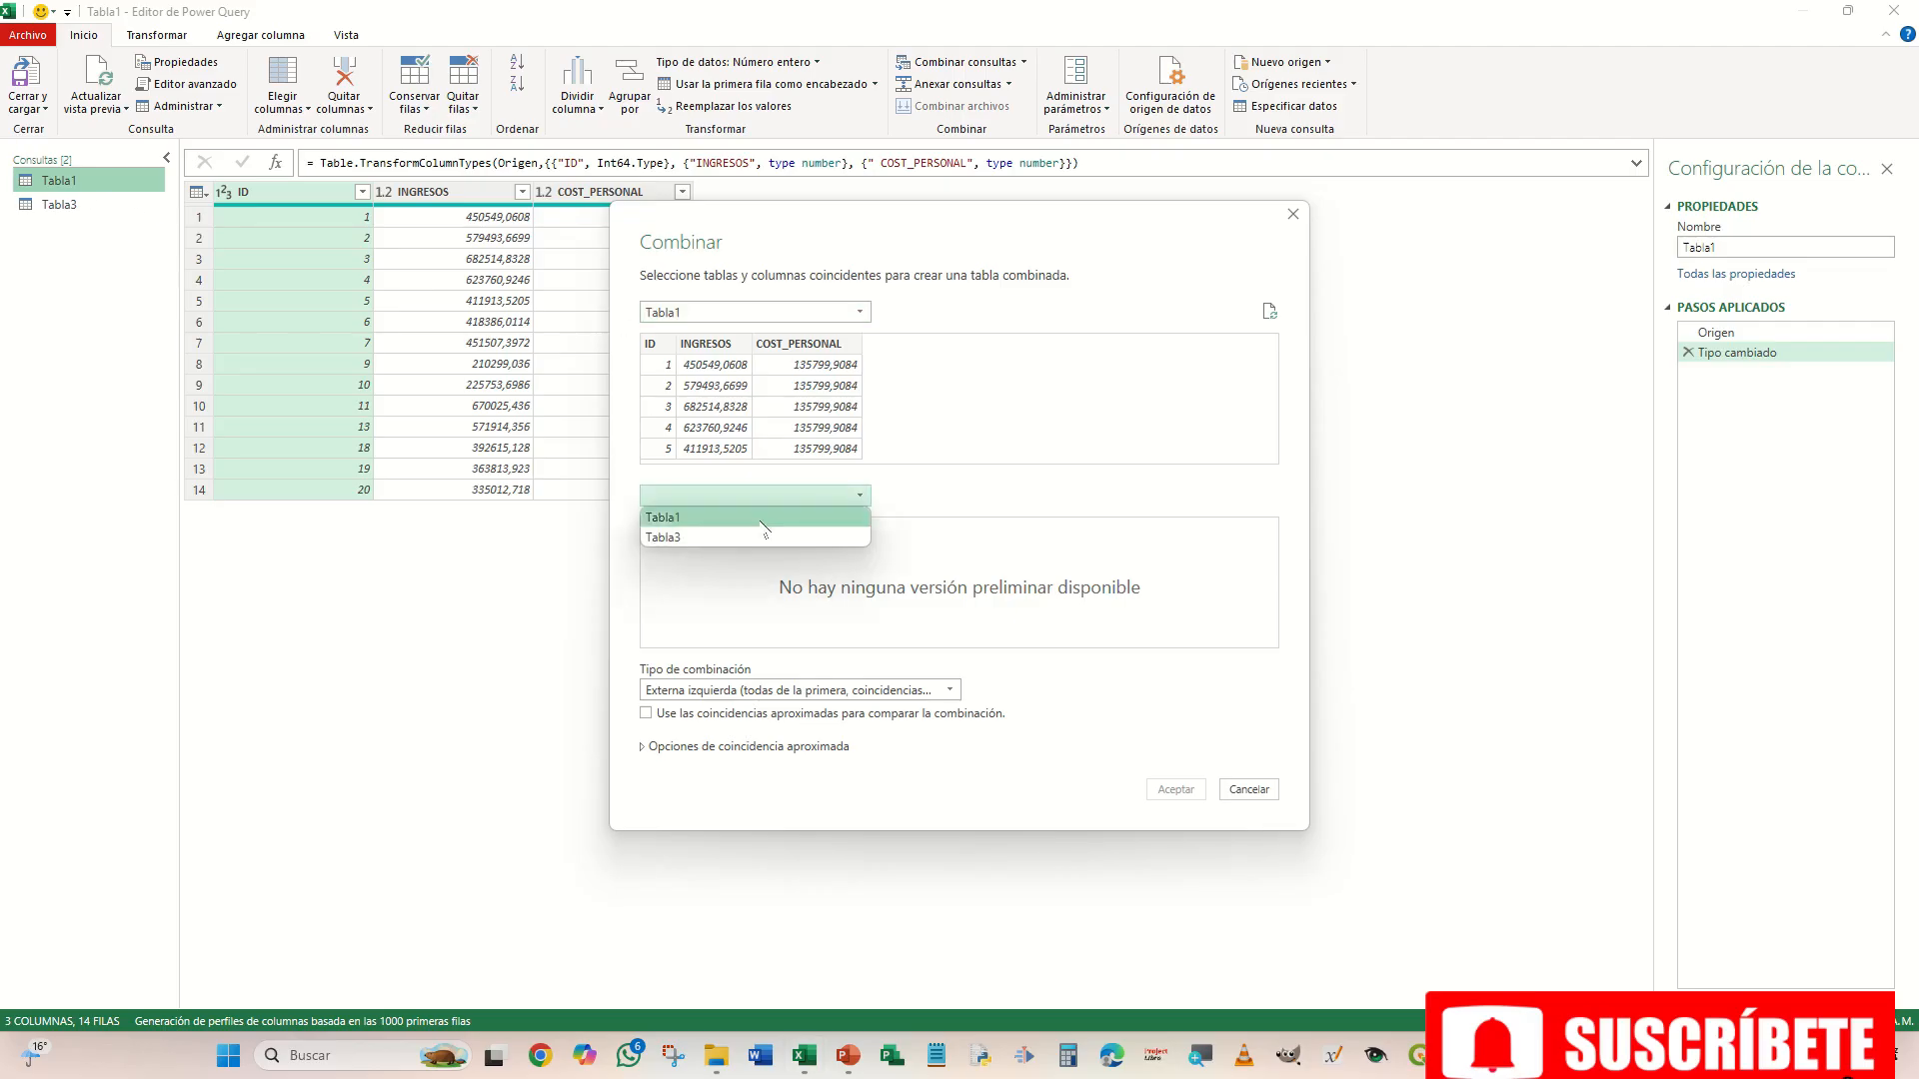
{"action": "left_click", "coordinate": [689, 540]}
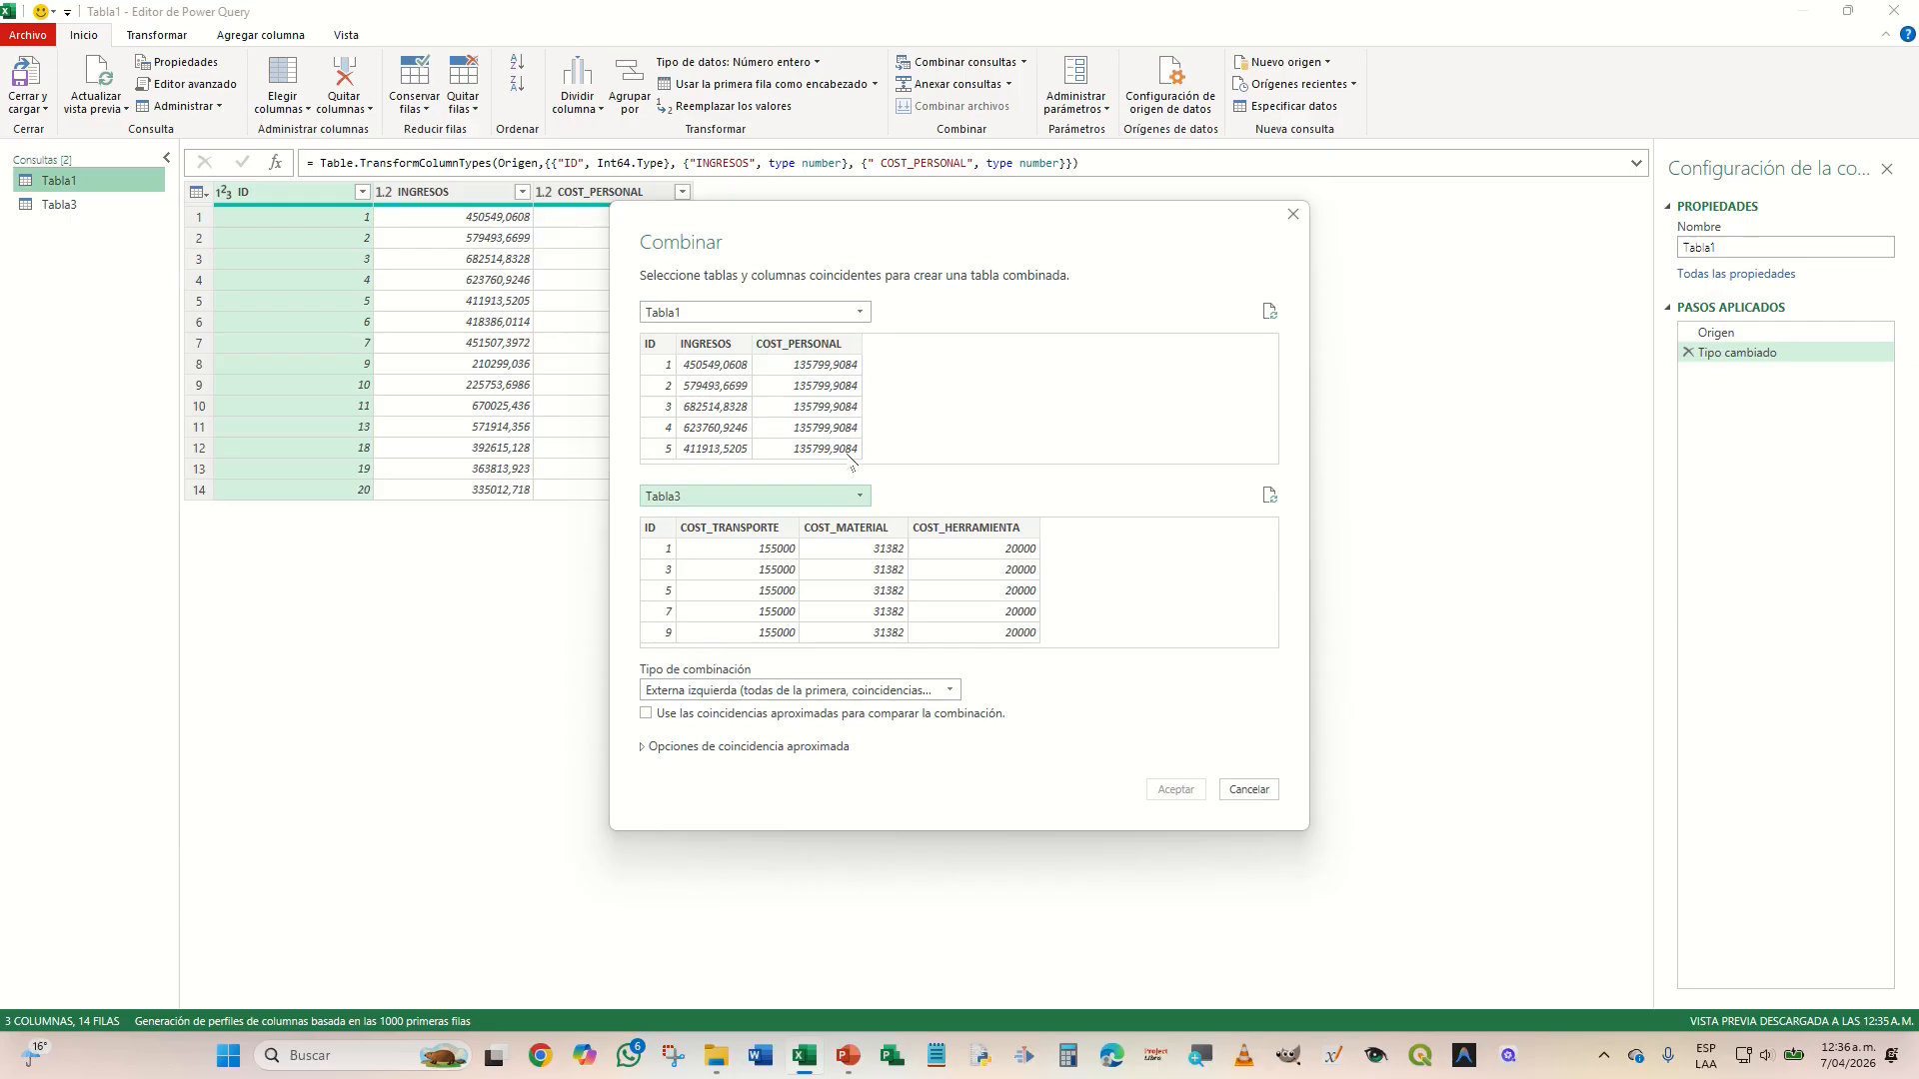
{"action": "left_click", "coordinate": [654, 346]}
{"action": "left_click", "coordinate": [656, 530]}
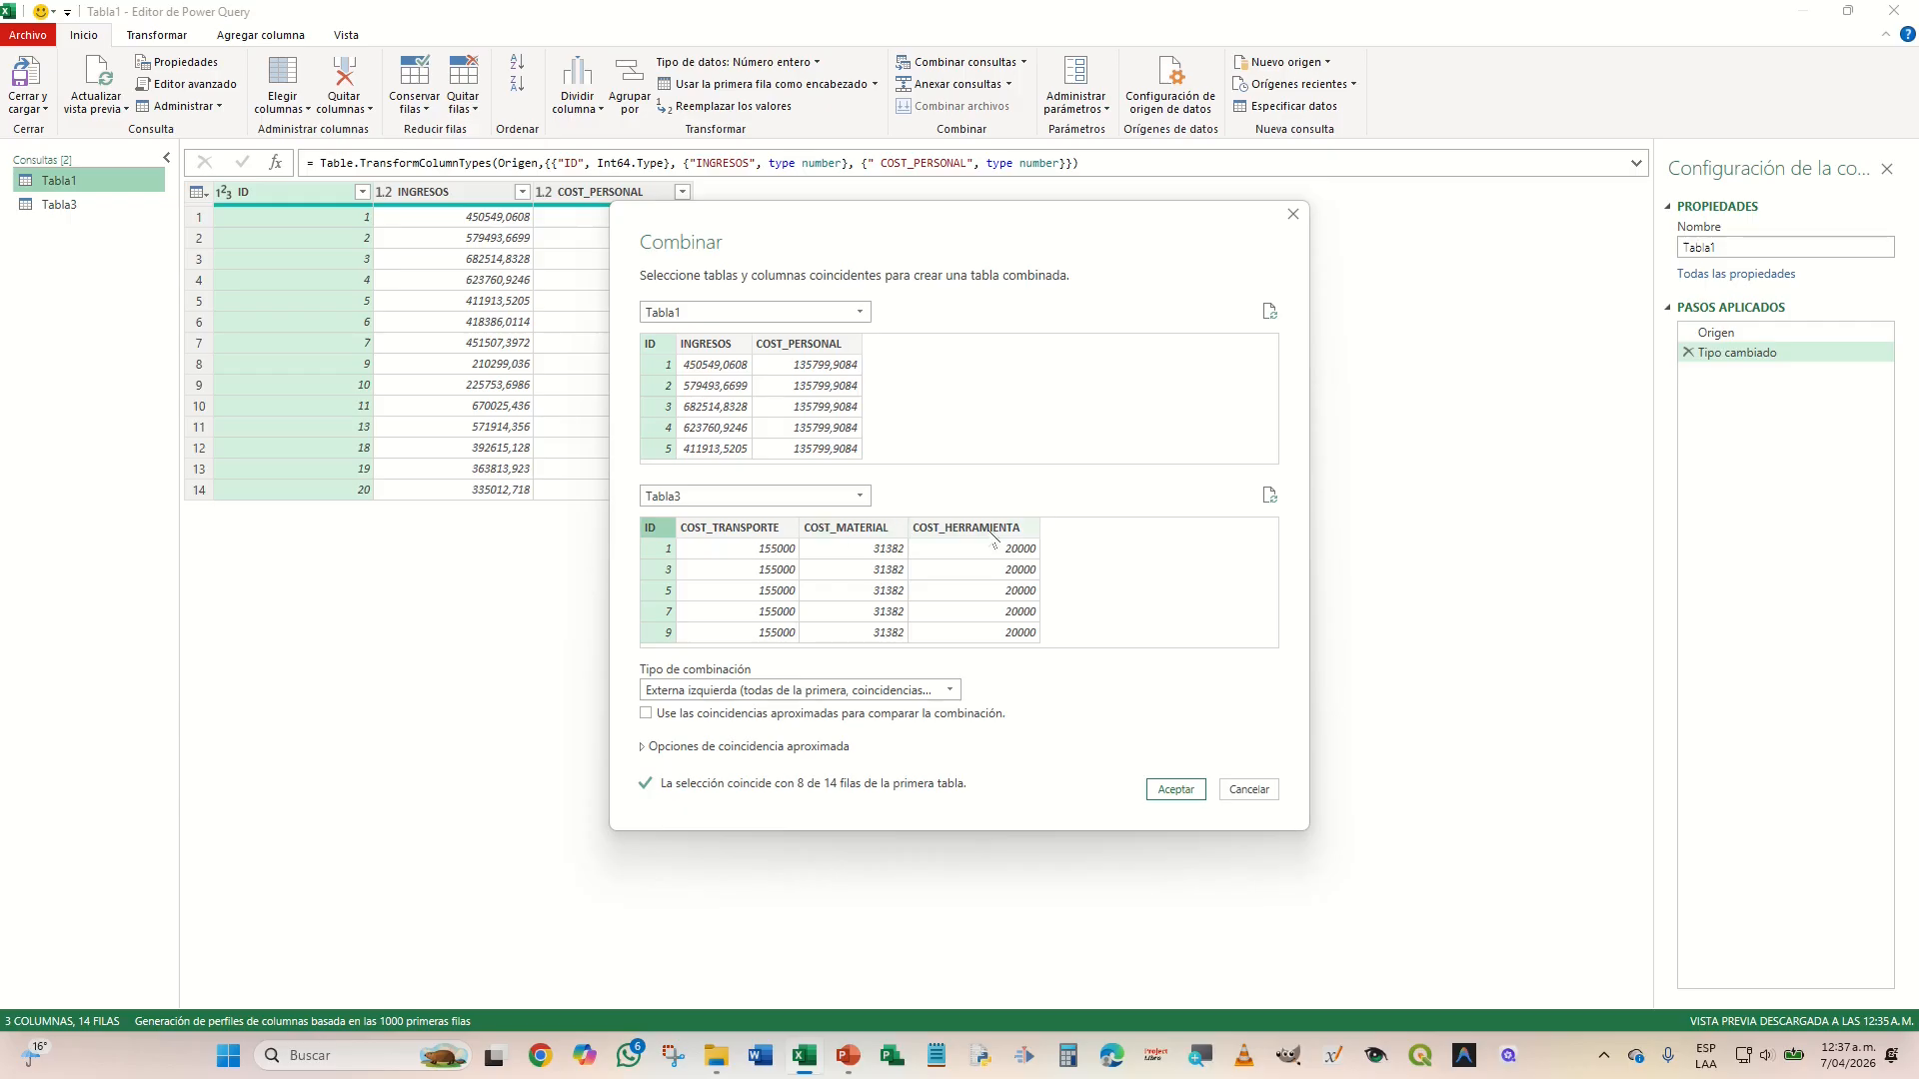
{"action": "left_click", "coordinate": [1174, 790]}
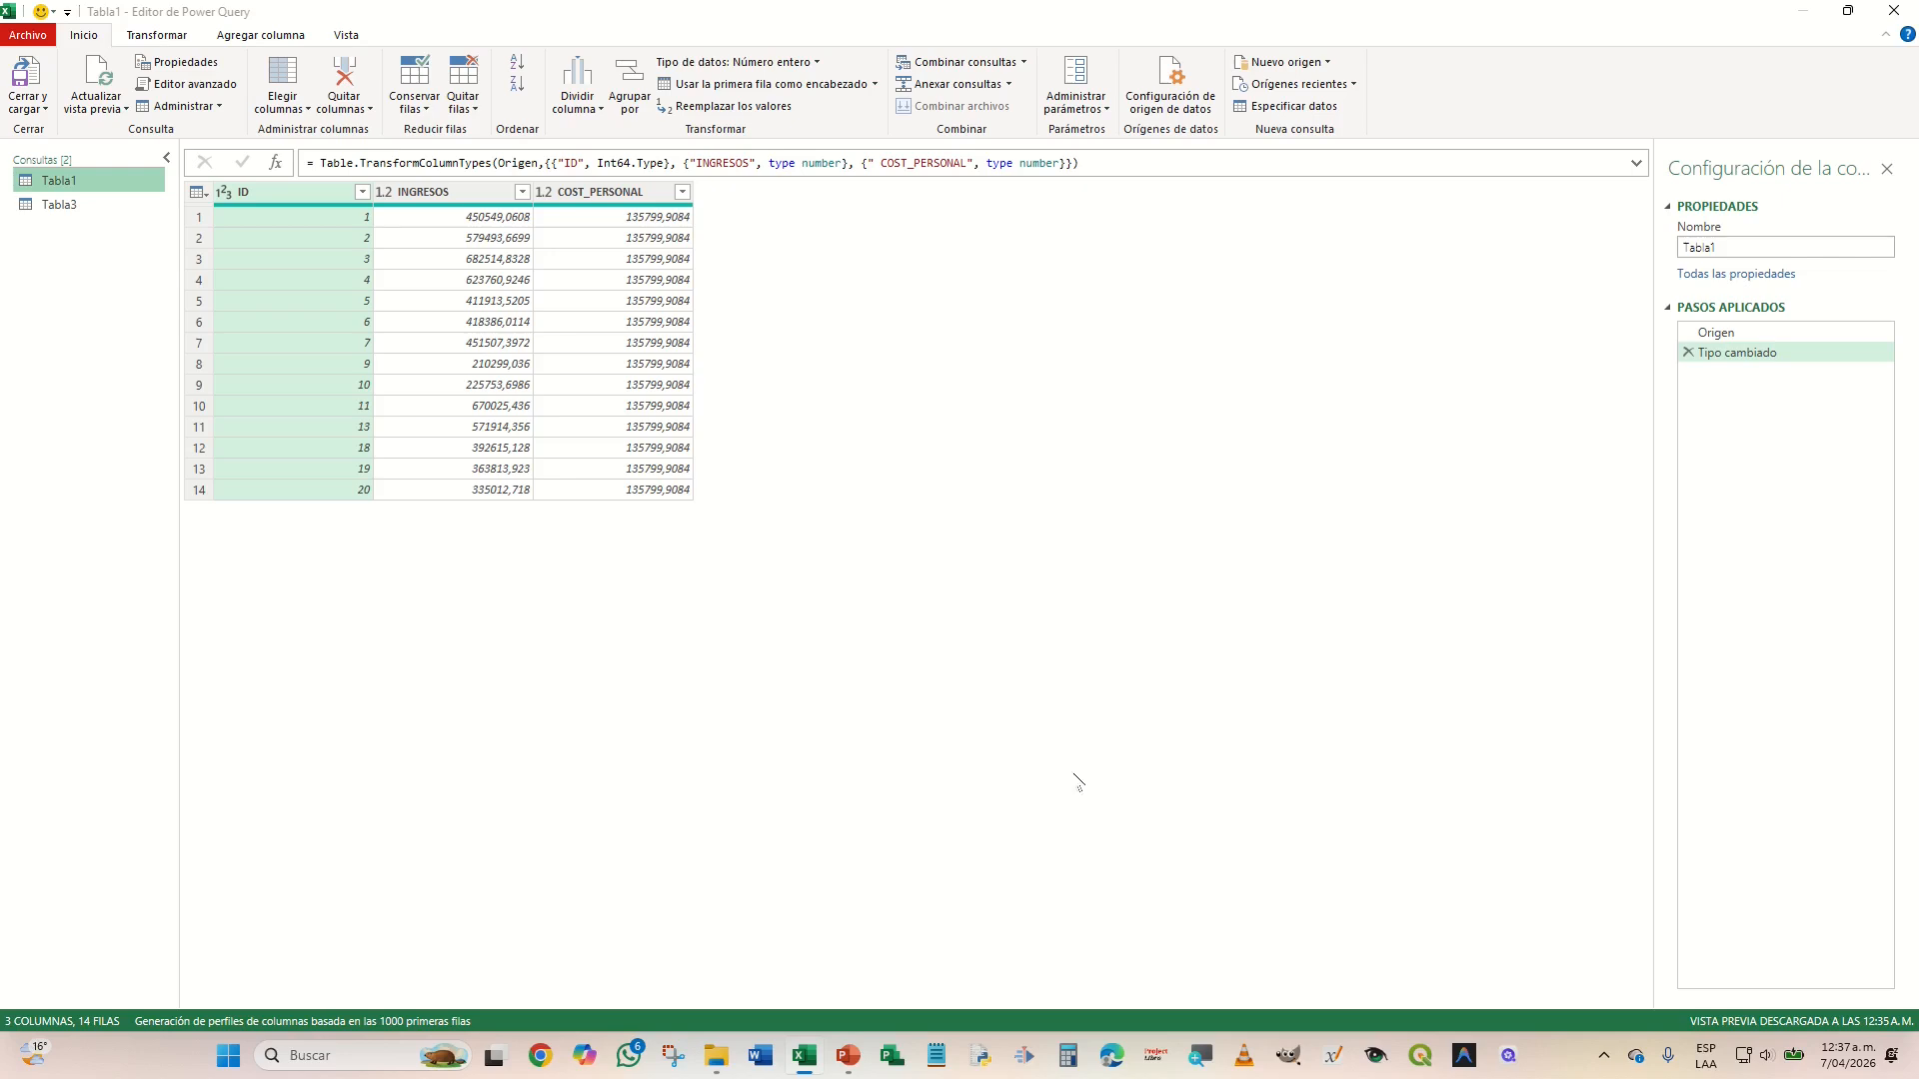
- Expand the merged query's Tabla3 column to COST_TRANSPORTE, COST_MATERIAL and COST_HERRAMIENTA, excluding ID, and load the queries to worksheets
{"action": "left_click", "coordinate": [100, 181]}
{"action": "left_click", "coordinate": [62, 228]}
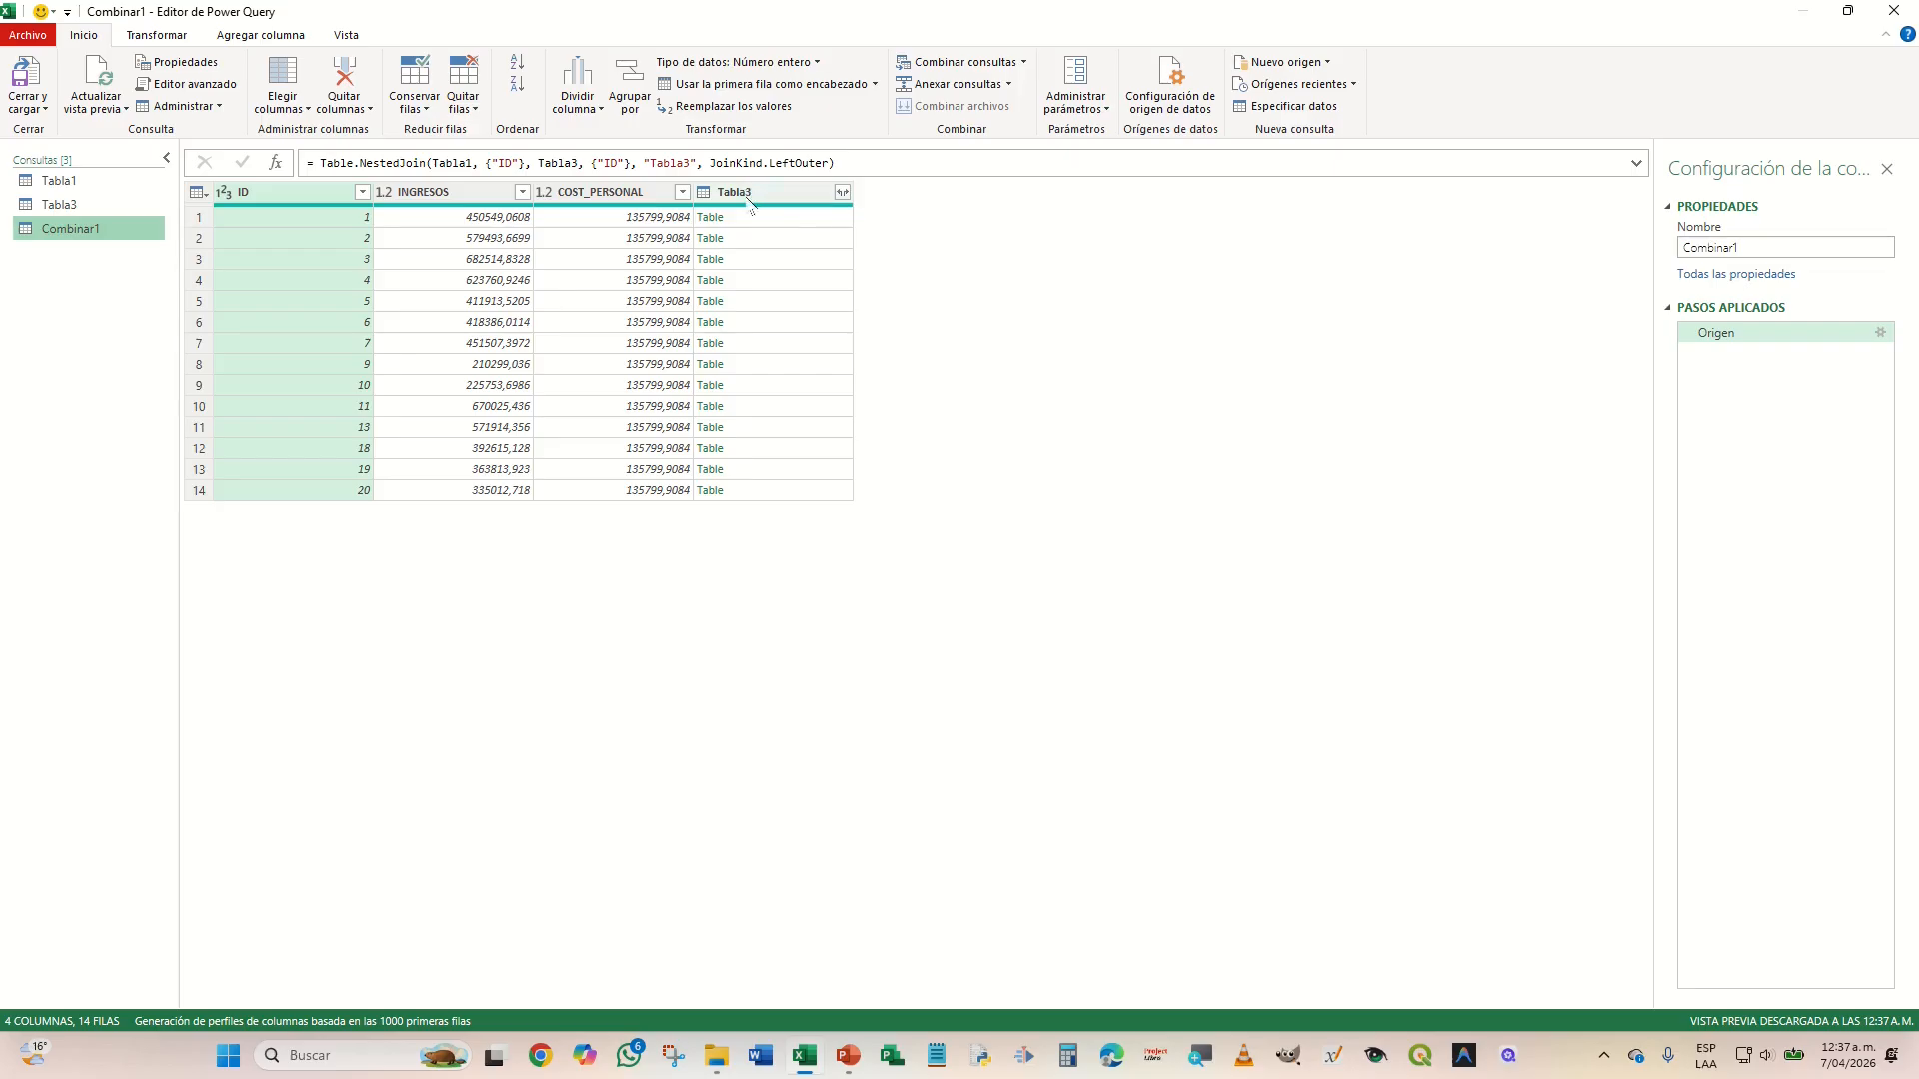
{"action": "left_click", "coordinate": [843, 193]}
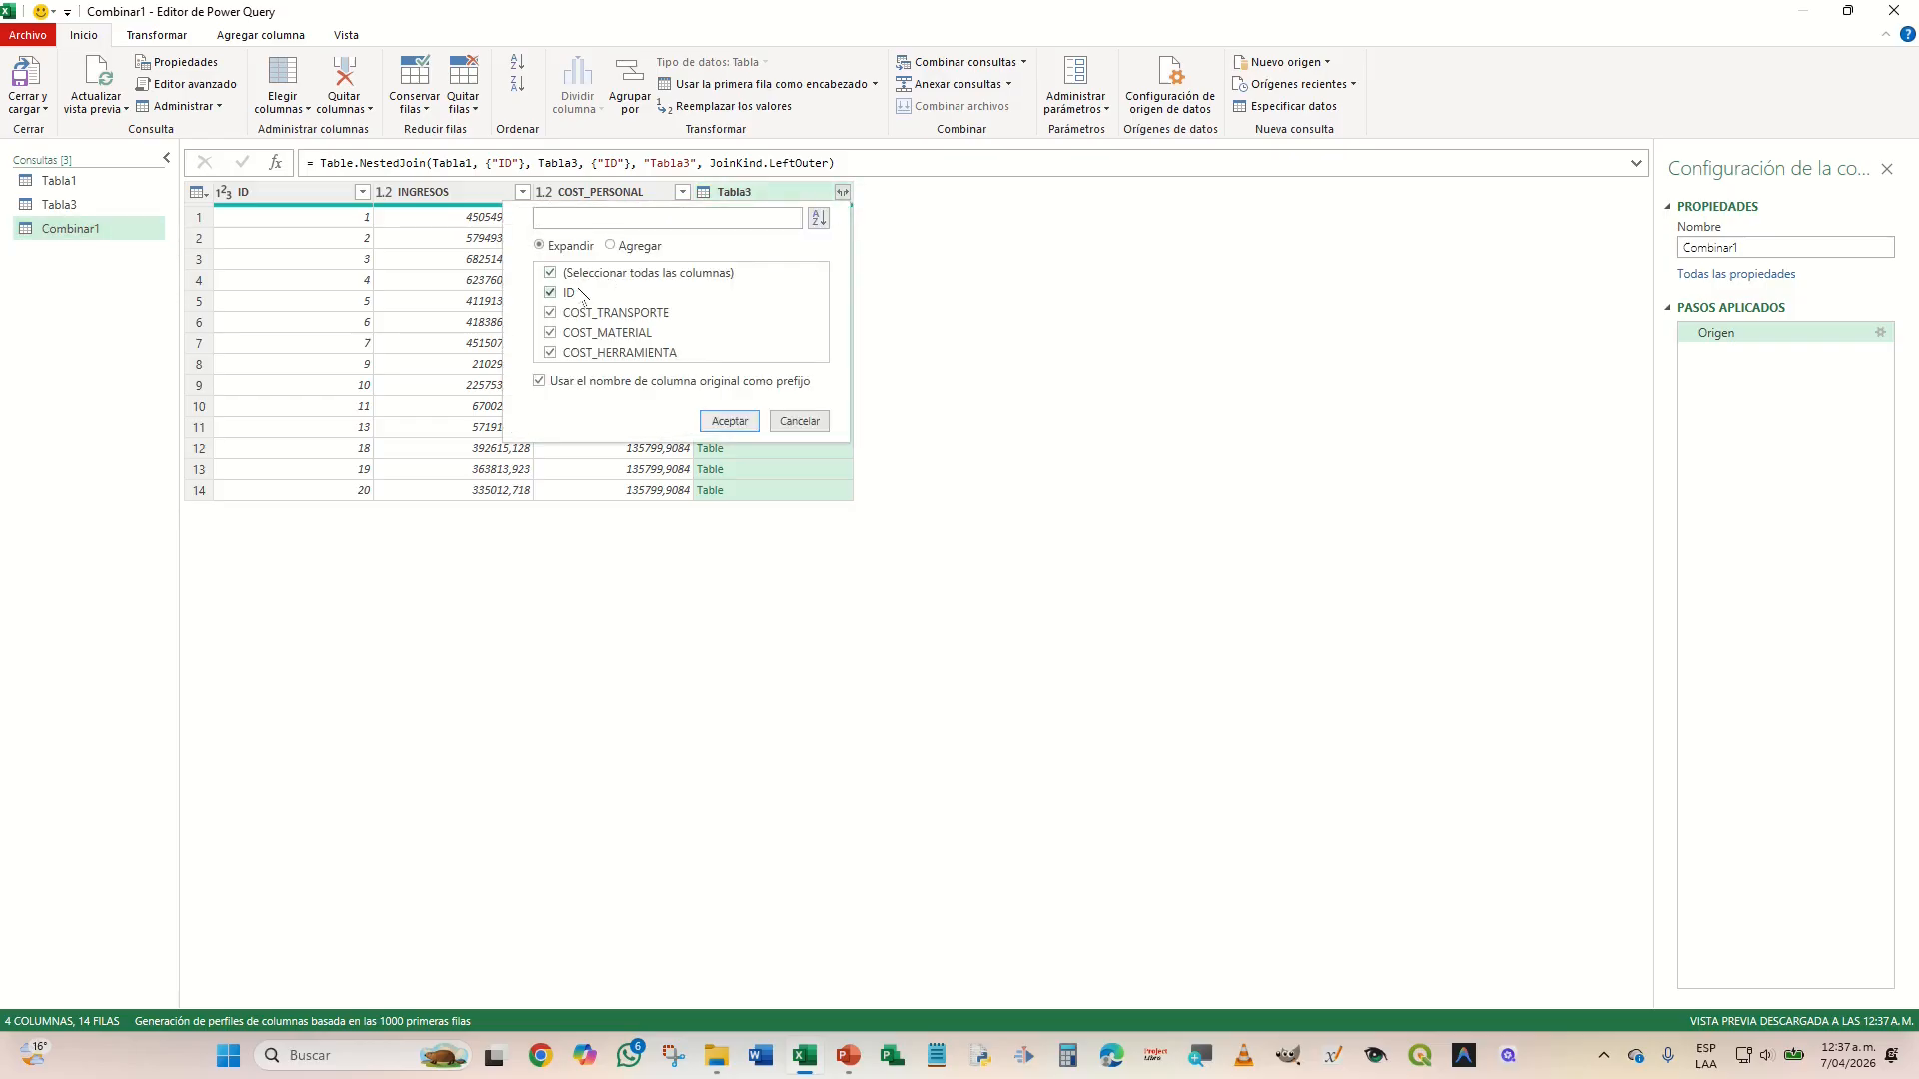
{"action": "left_click", "coordinate": [551, 293]}
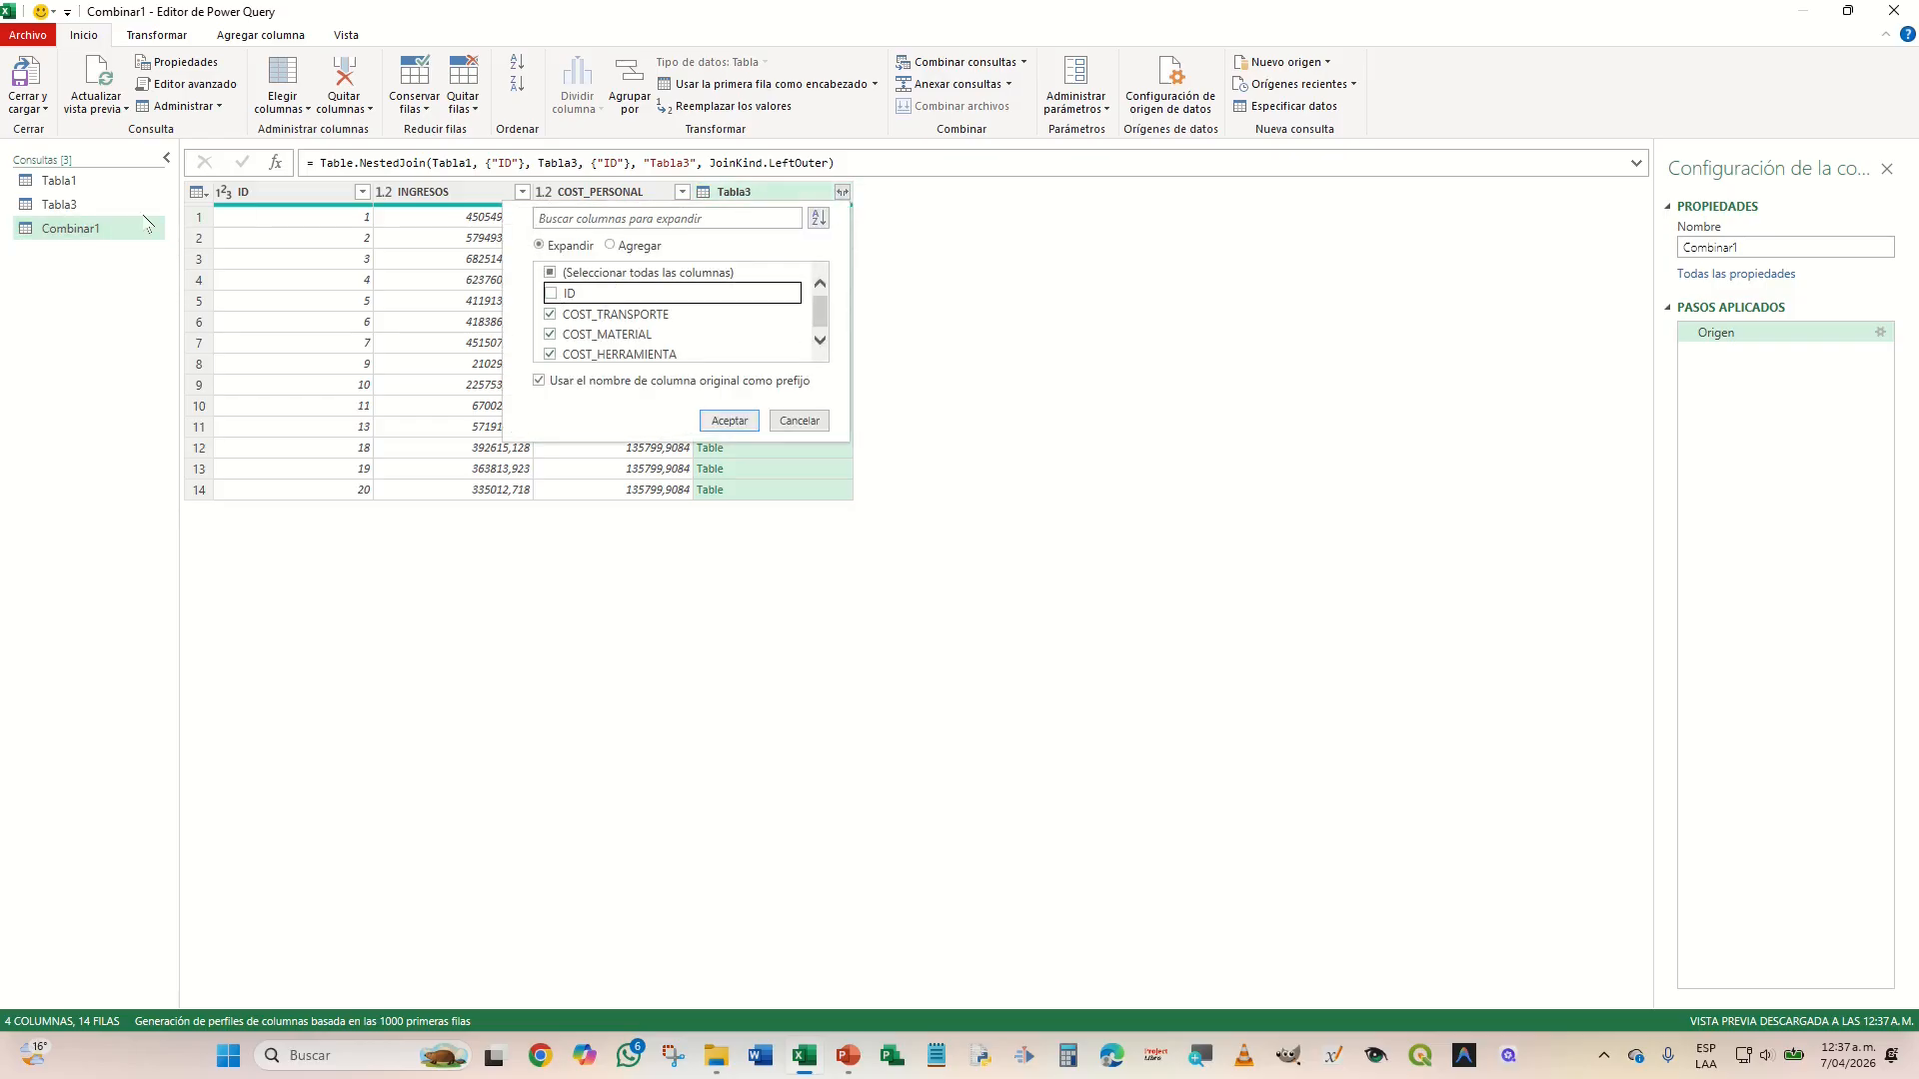
{"action": "left_click", "coordinate": [816, 310]}
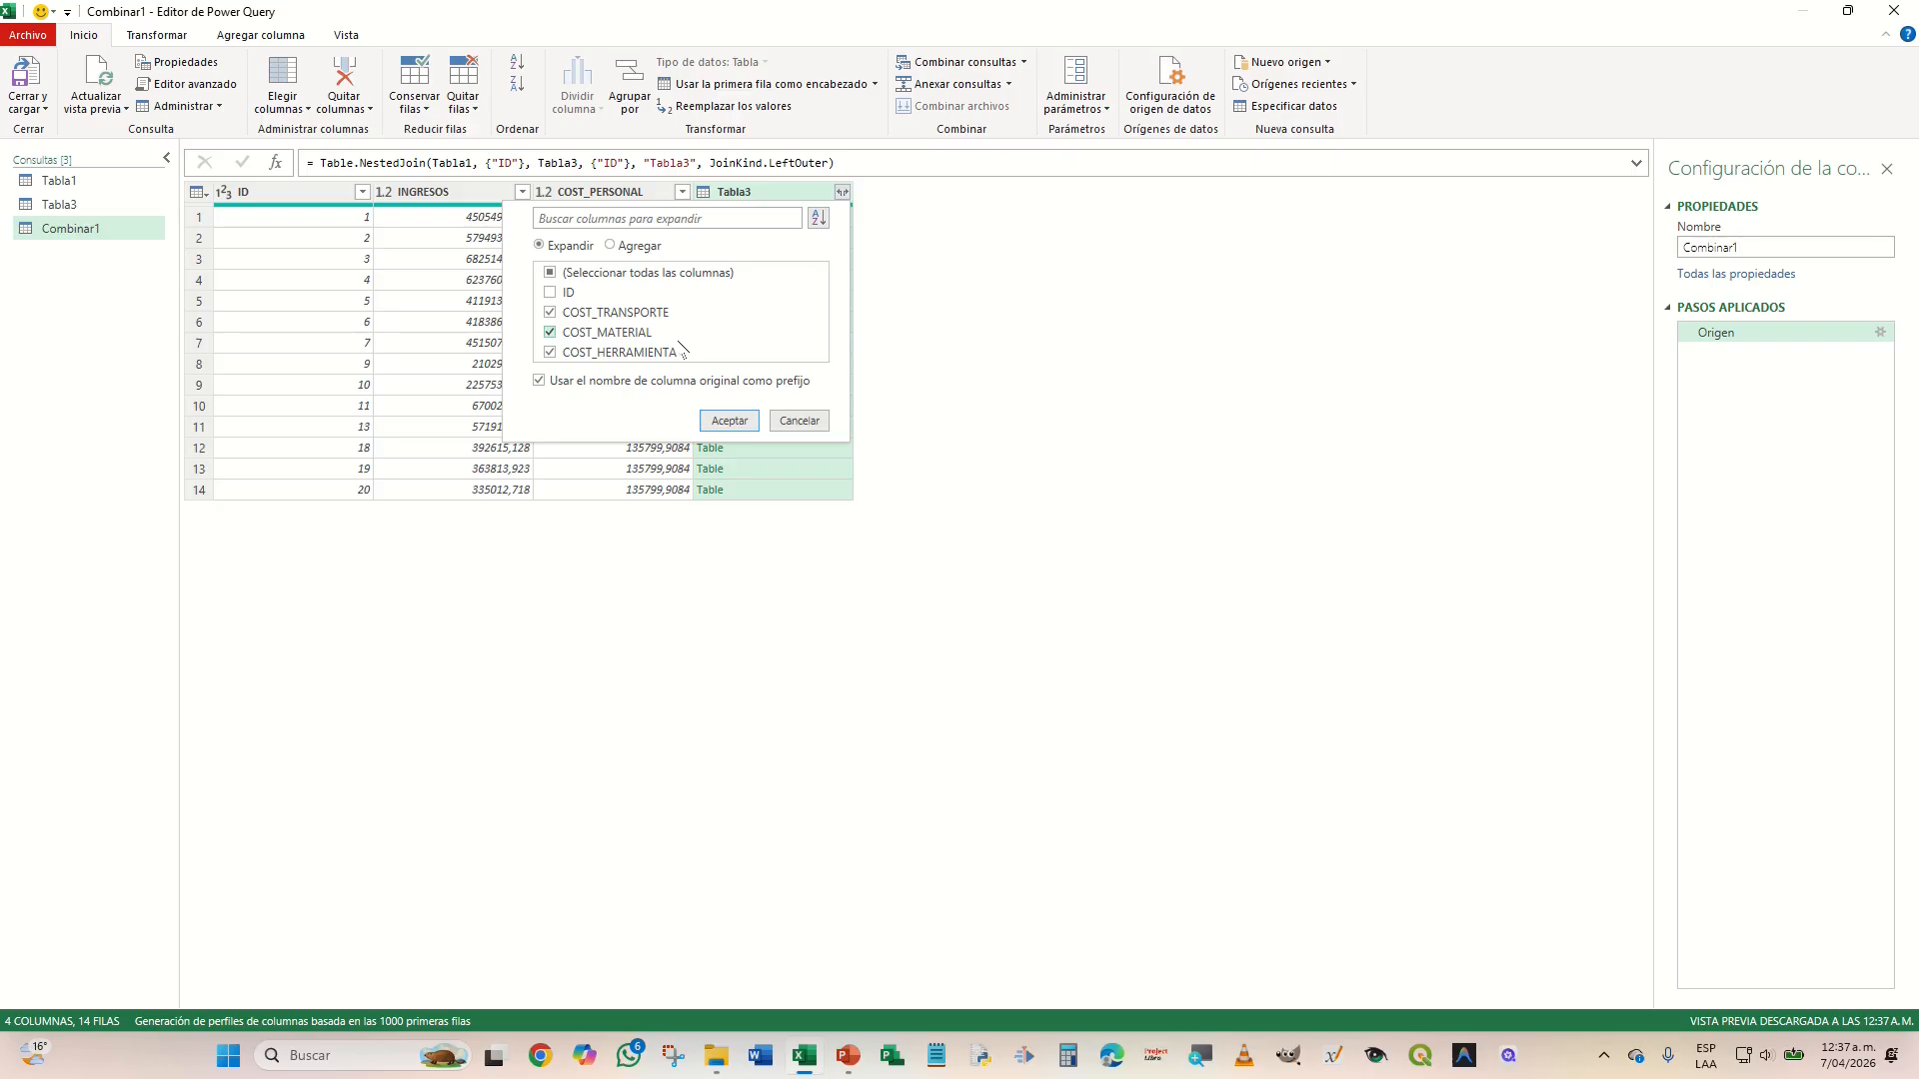
{"action": "left_click", "coordinate": [728, 422]}
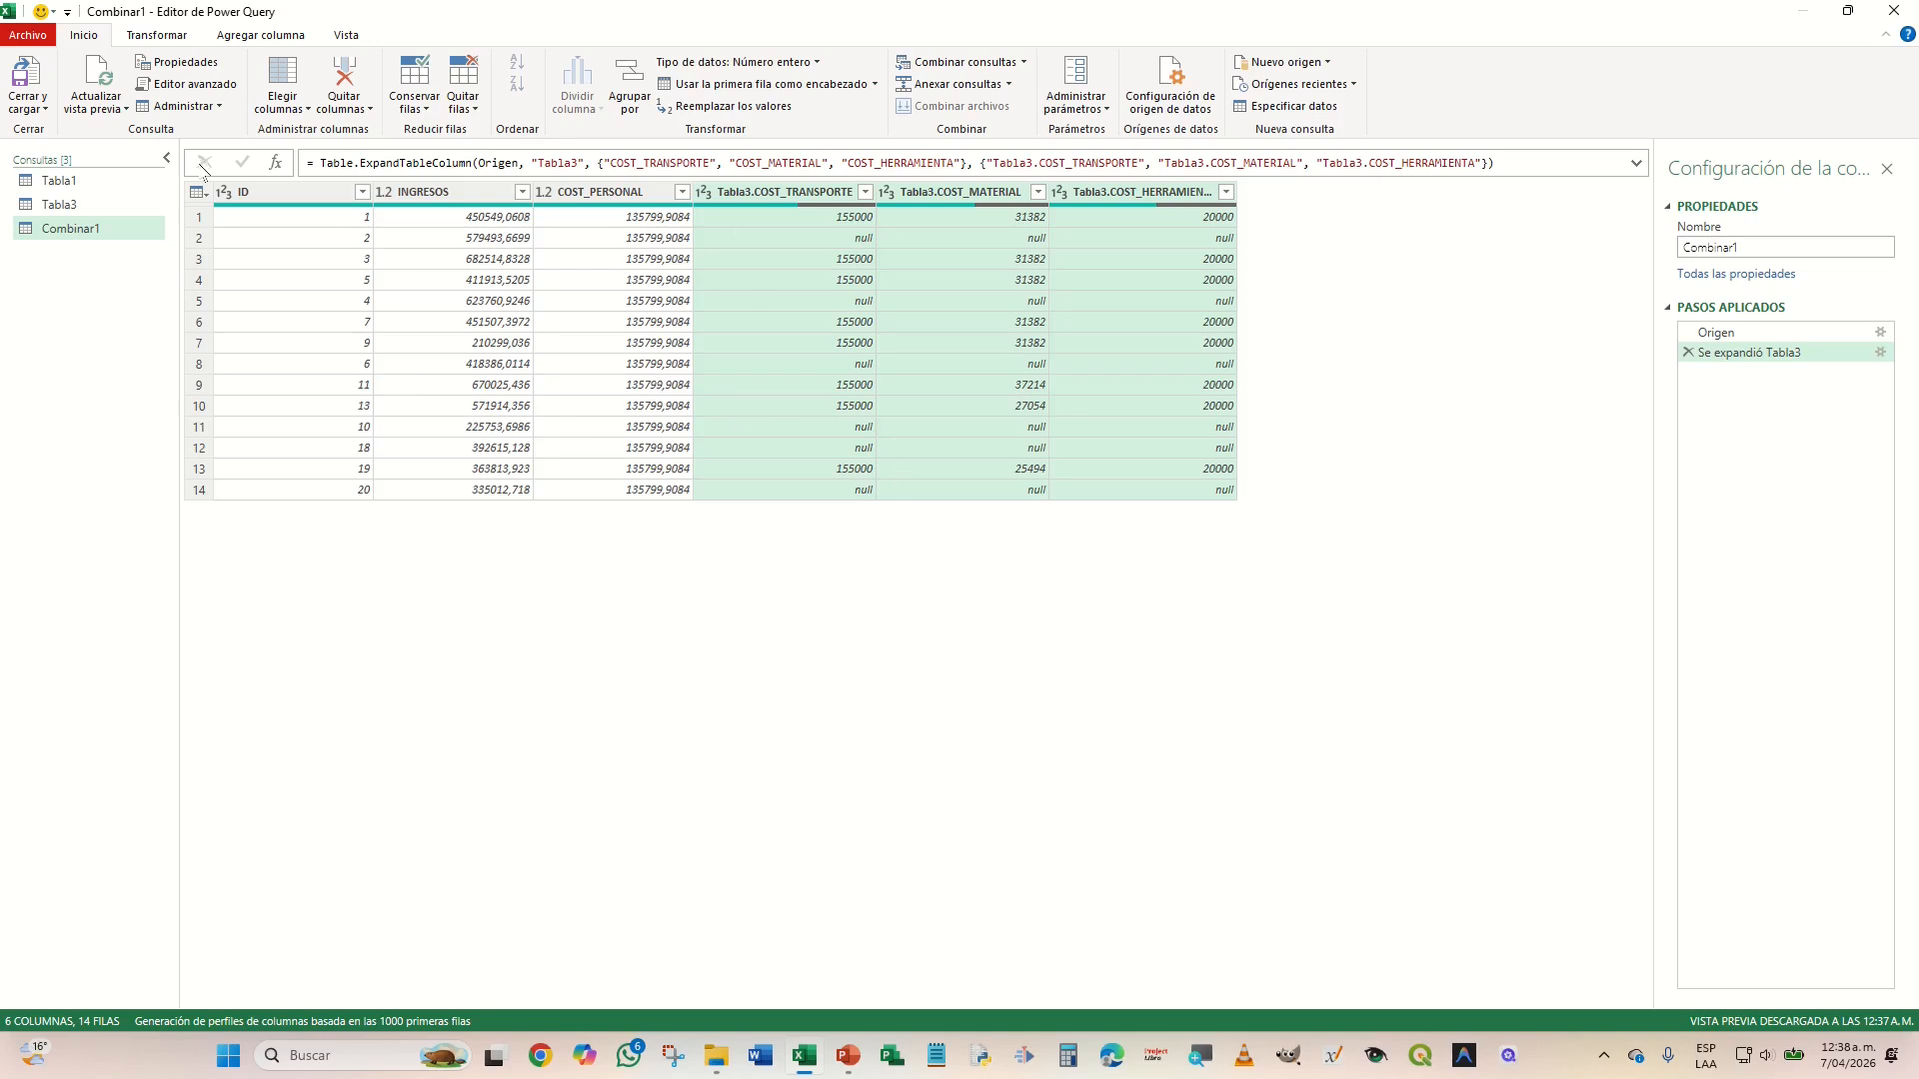
{"action": "left_click", "coordinate": [28, 76]}
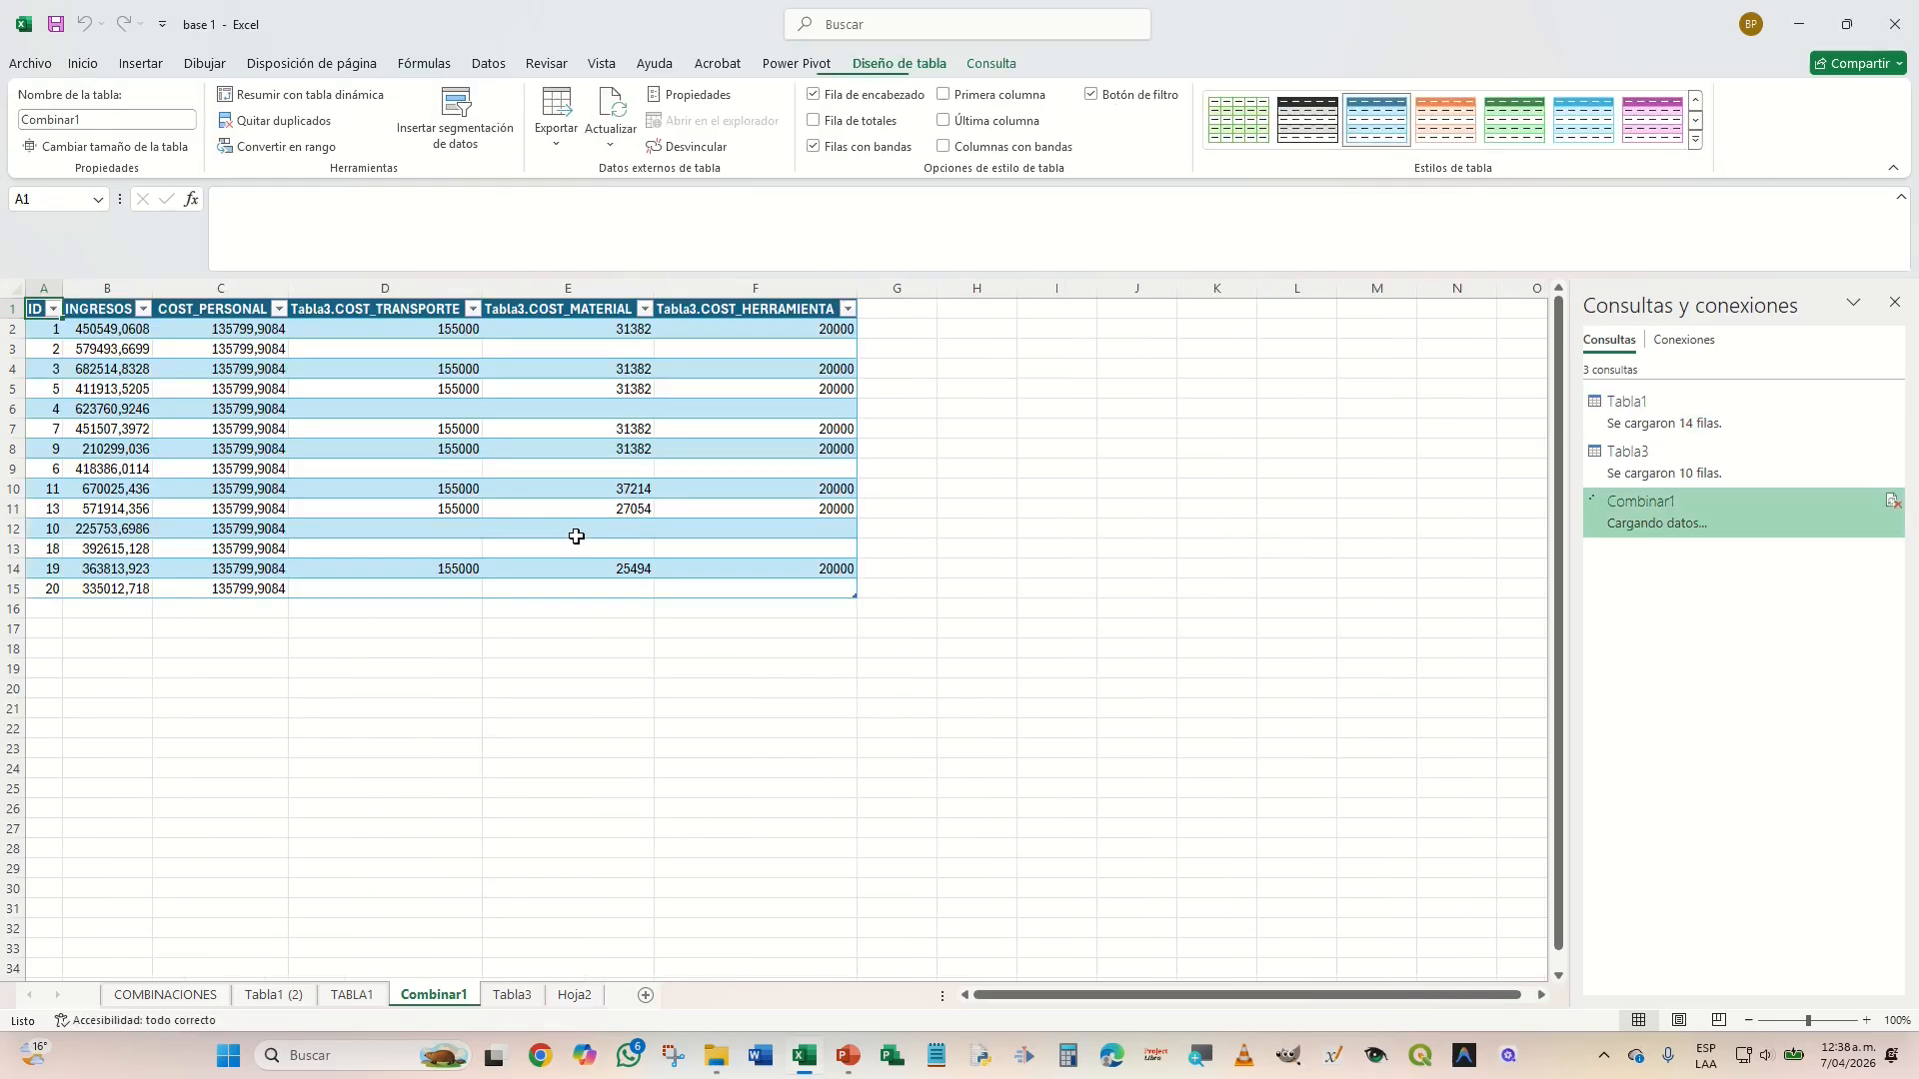
{"action": "left_click", "coordinate": [578, 764]}
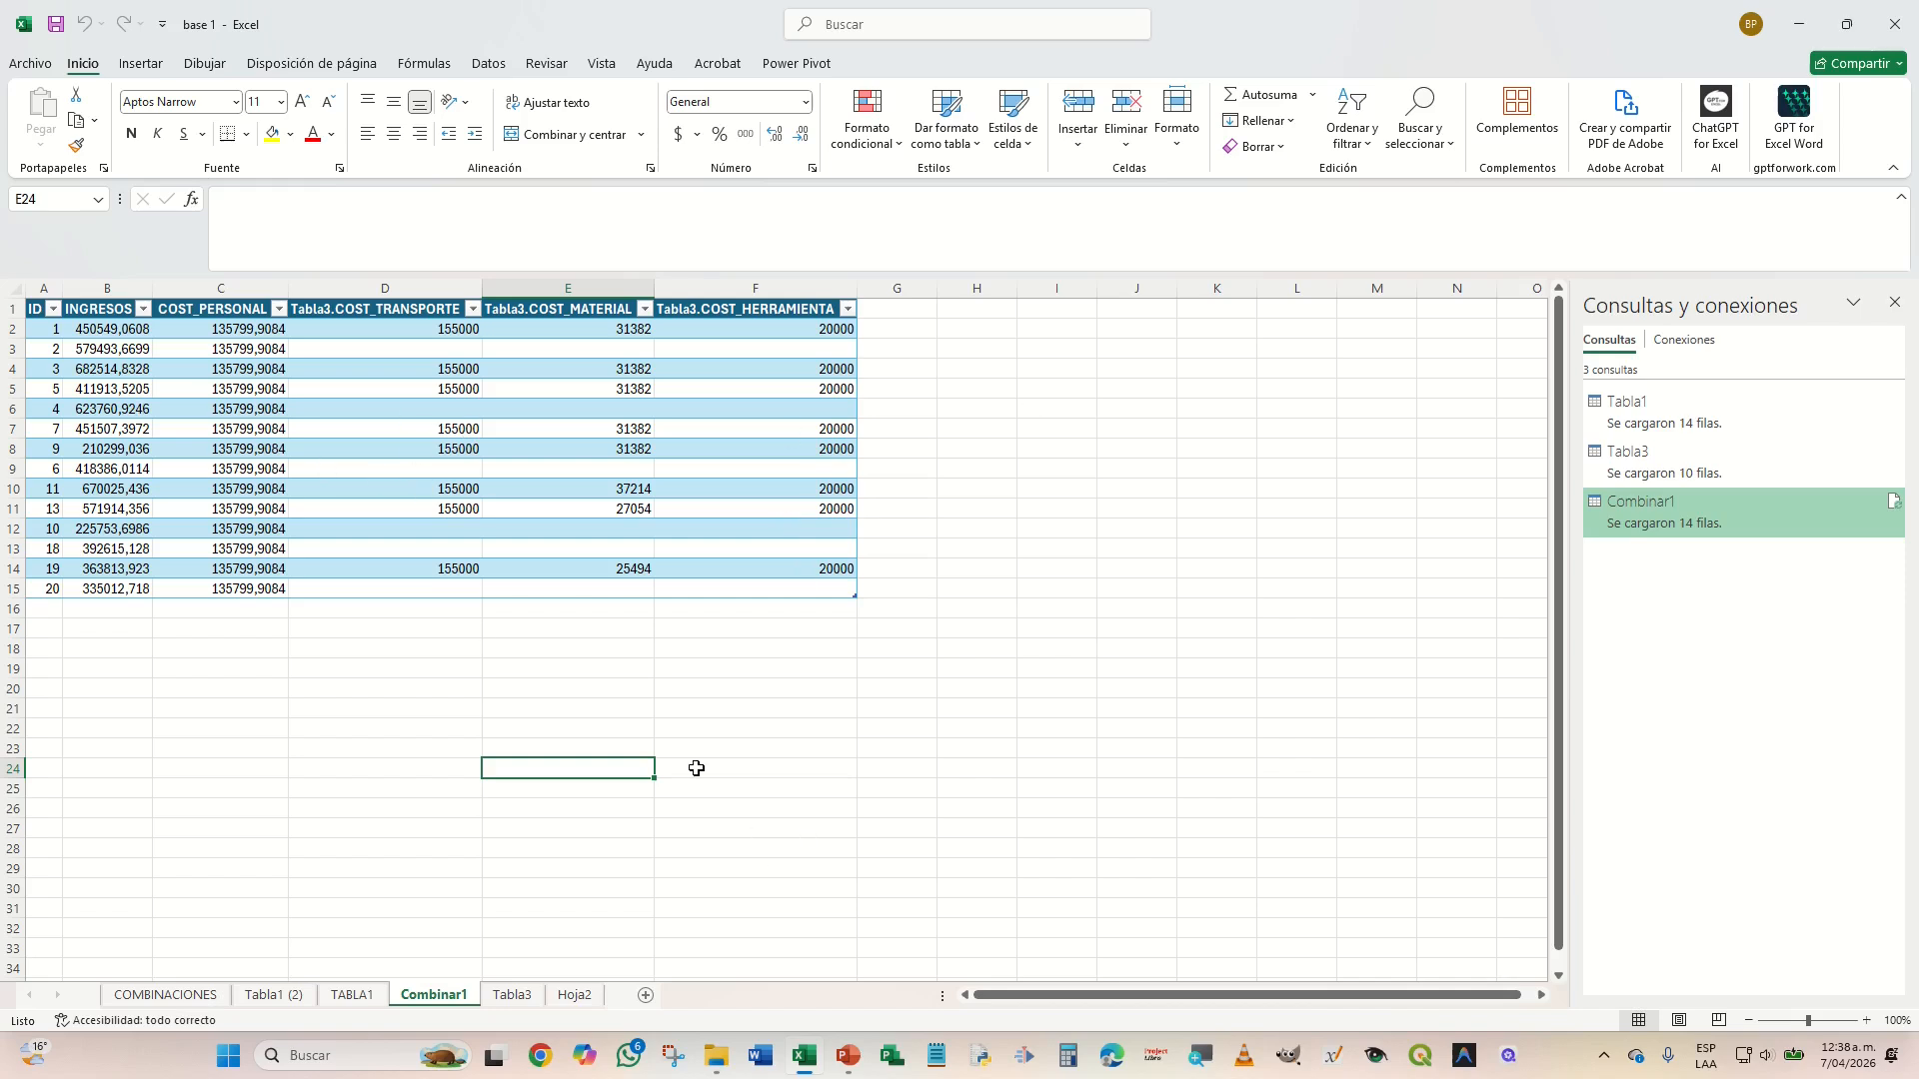
- Revisit the join type diagrams in COMBINACIONES and reopen the Tabla1 query in the Power Query editor
{"action": "left_click", "coordinate": [178, 997]}
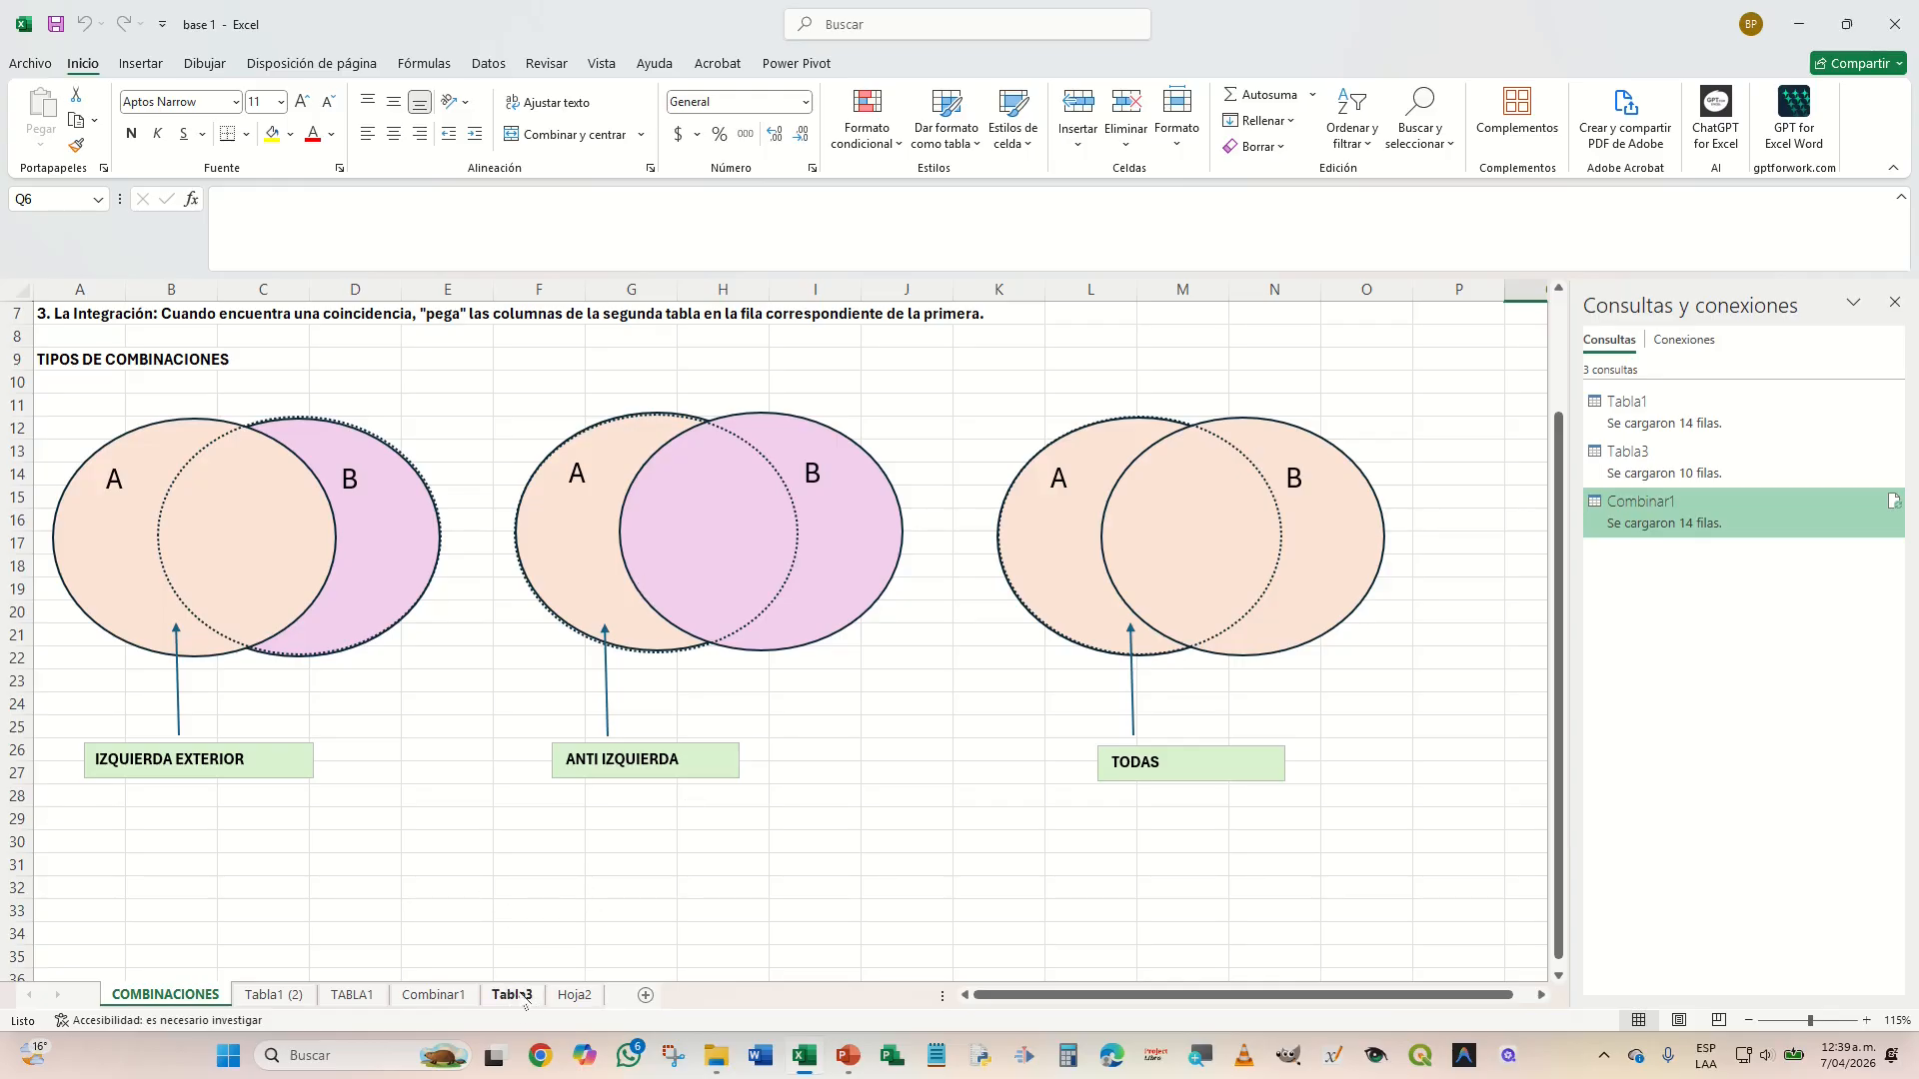
{"action": "left_click", "coordinate": [1026, 964]}
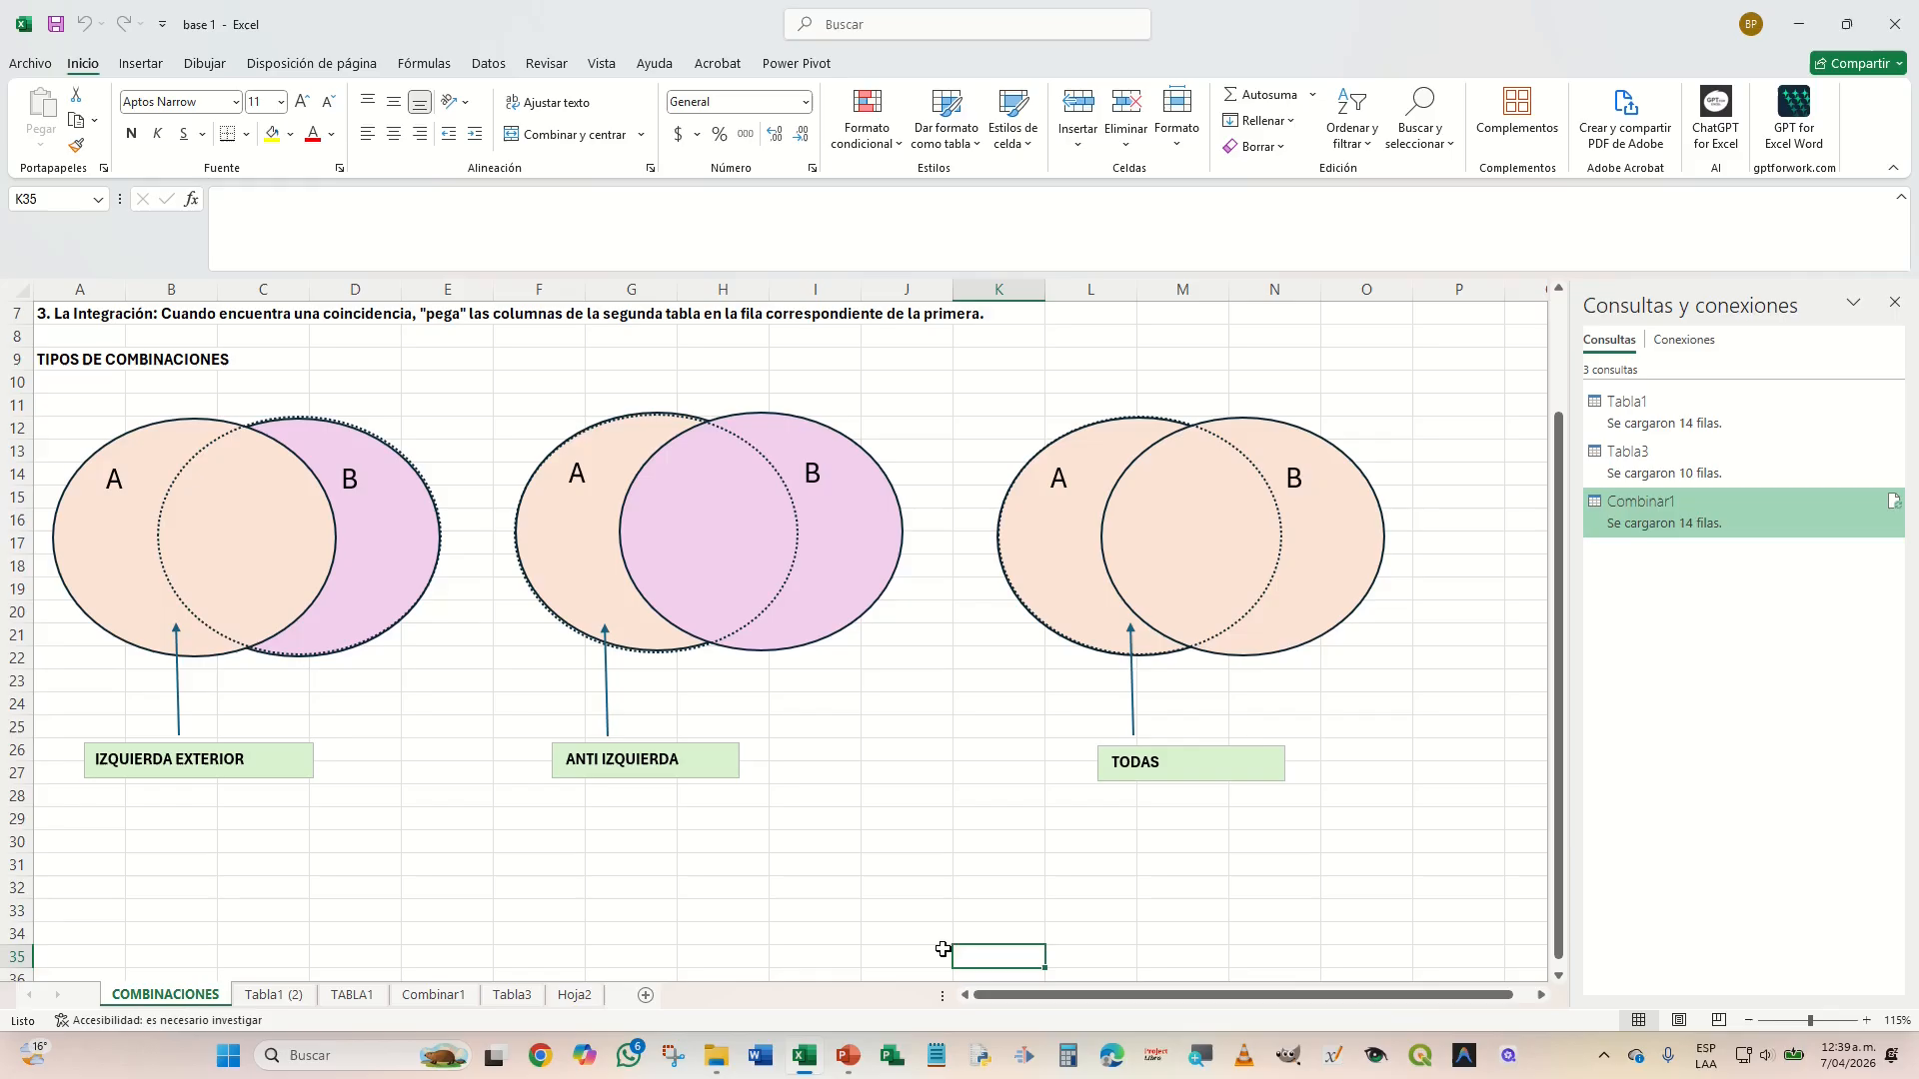
{"action": "double_click", "coordinate": [1651, 410]}
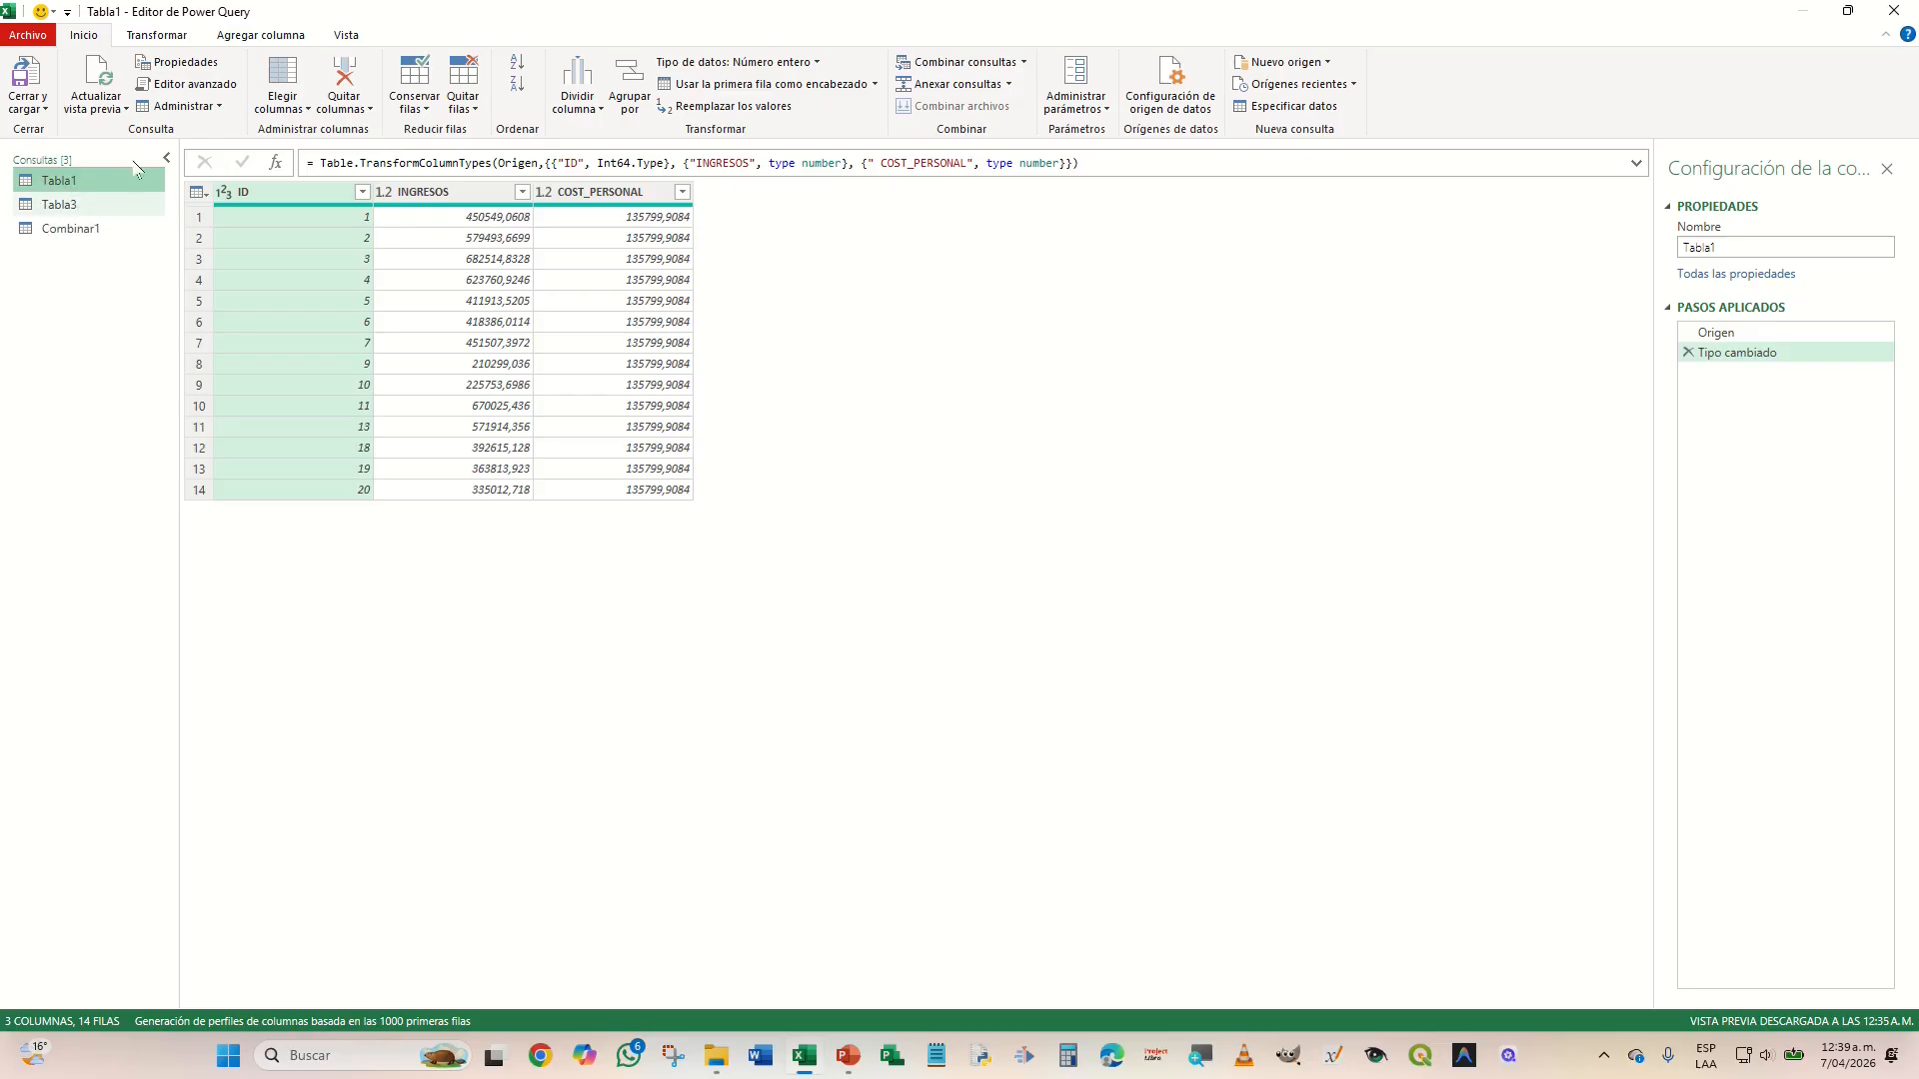
- Compare the ID values of the Tabla1 and Tabla3 queries
{"action": "left_click", "coordinate": [62, 205]}
{"action": "left_click", "coordinate": [75, 187]}
{"action": "left_click", "coordinate": [78, 207], "text": "ctrl"}
{"action": "left_click", "coordinate": [80, 212]}
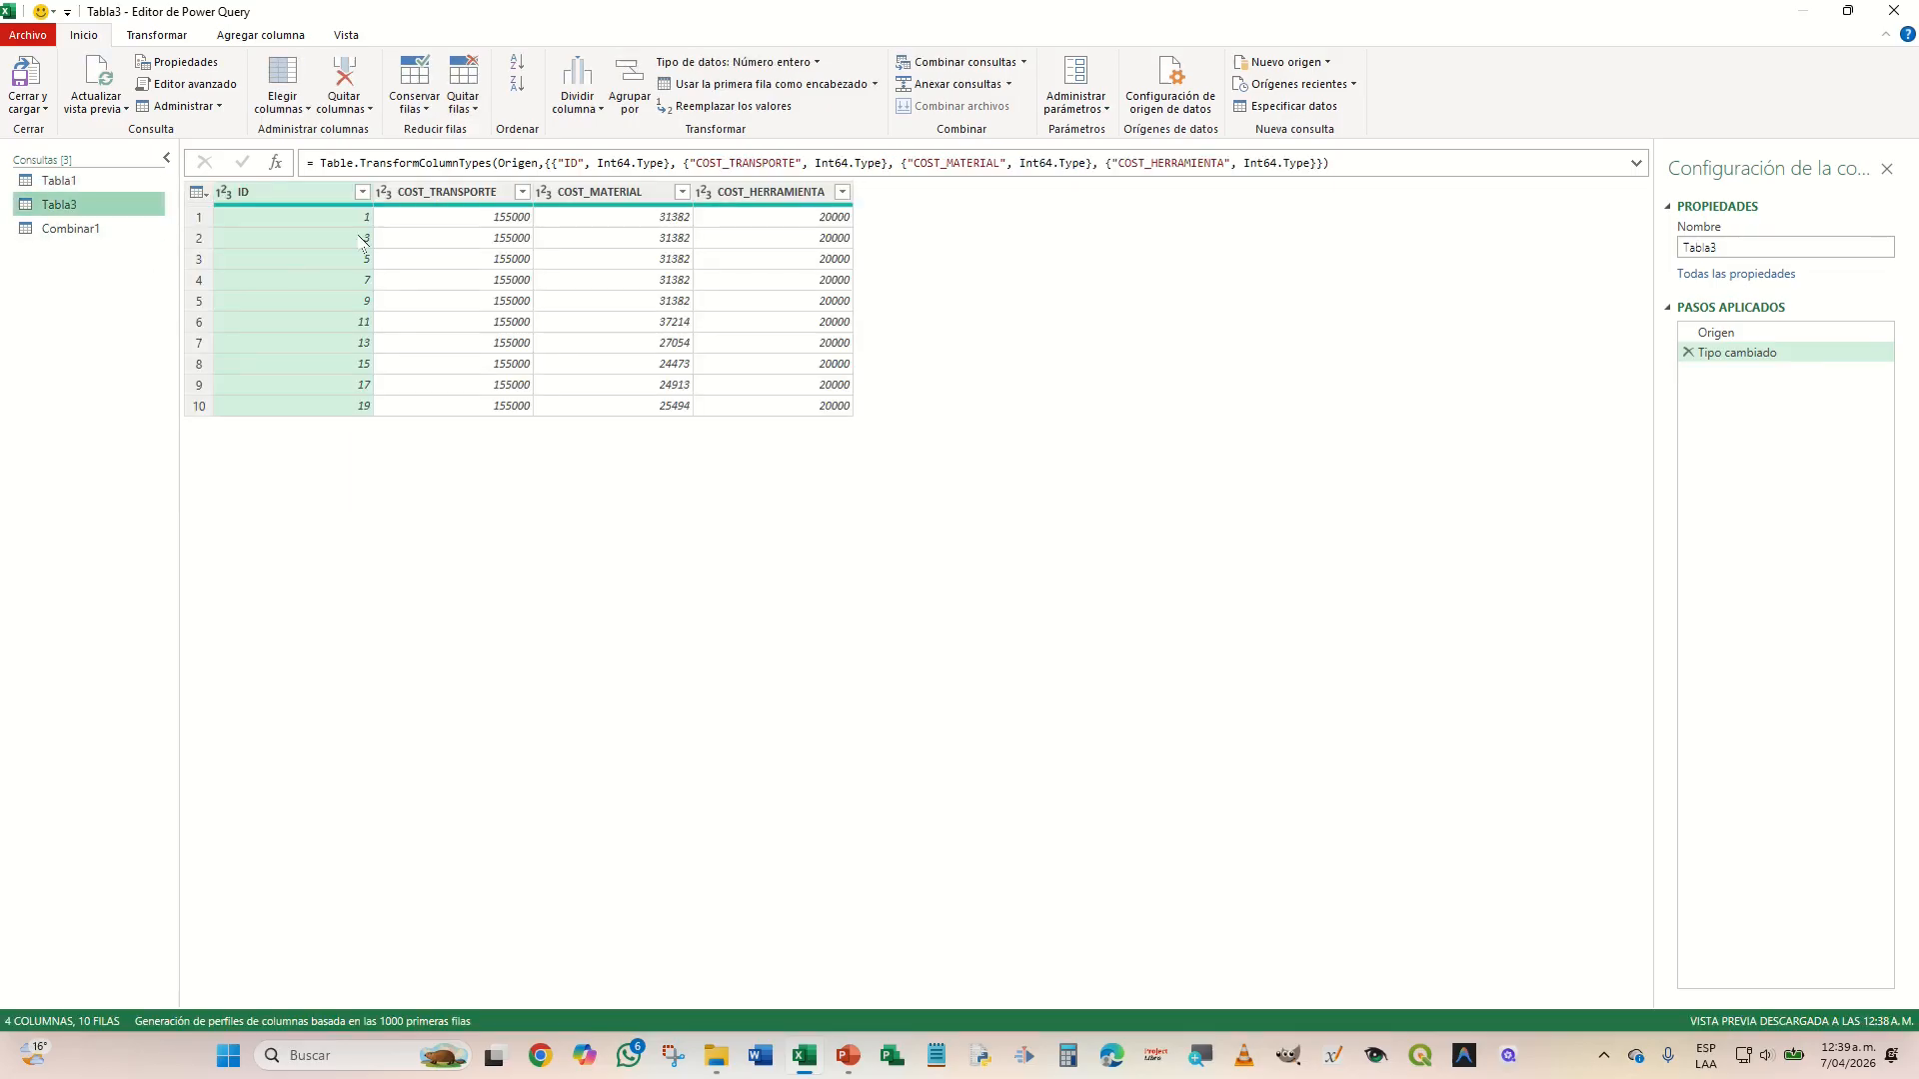
{"action": "left_click", "coordinate": [77, 184]}
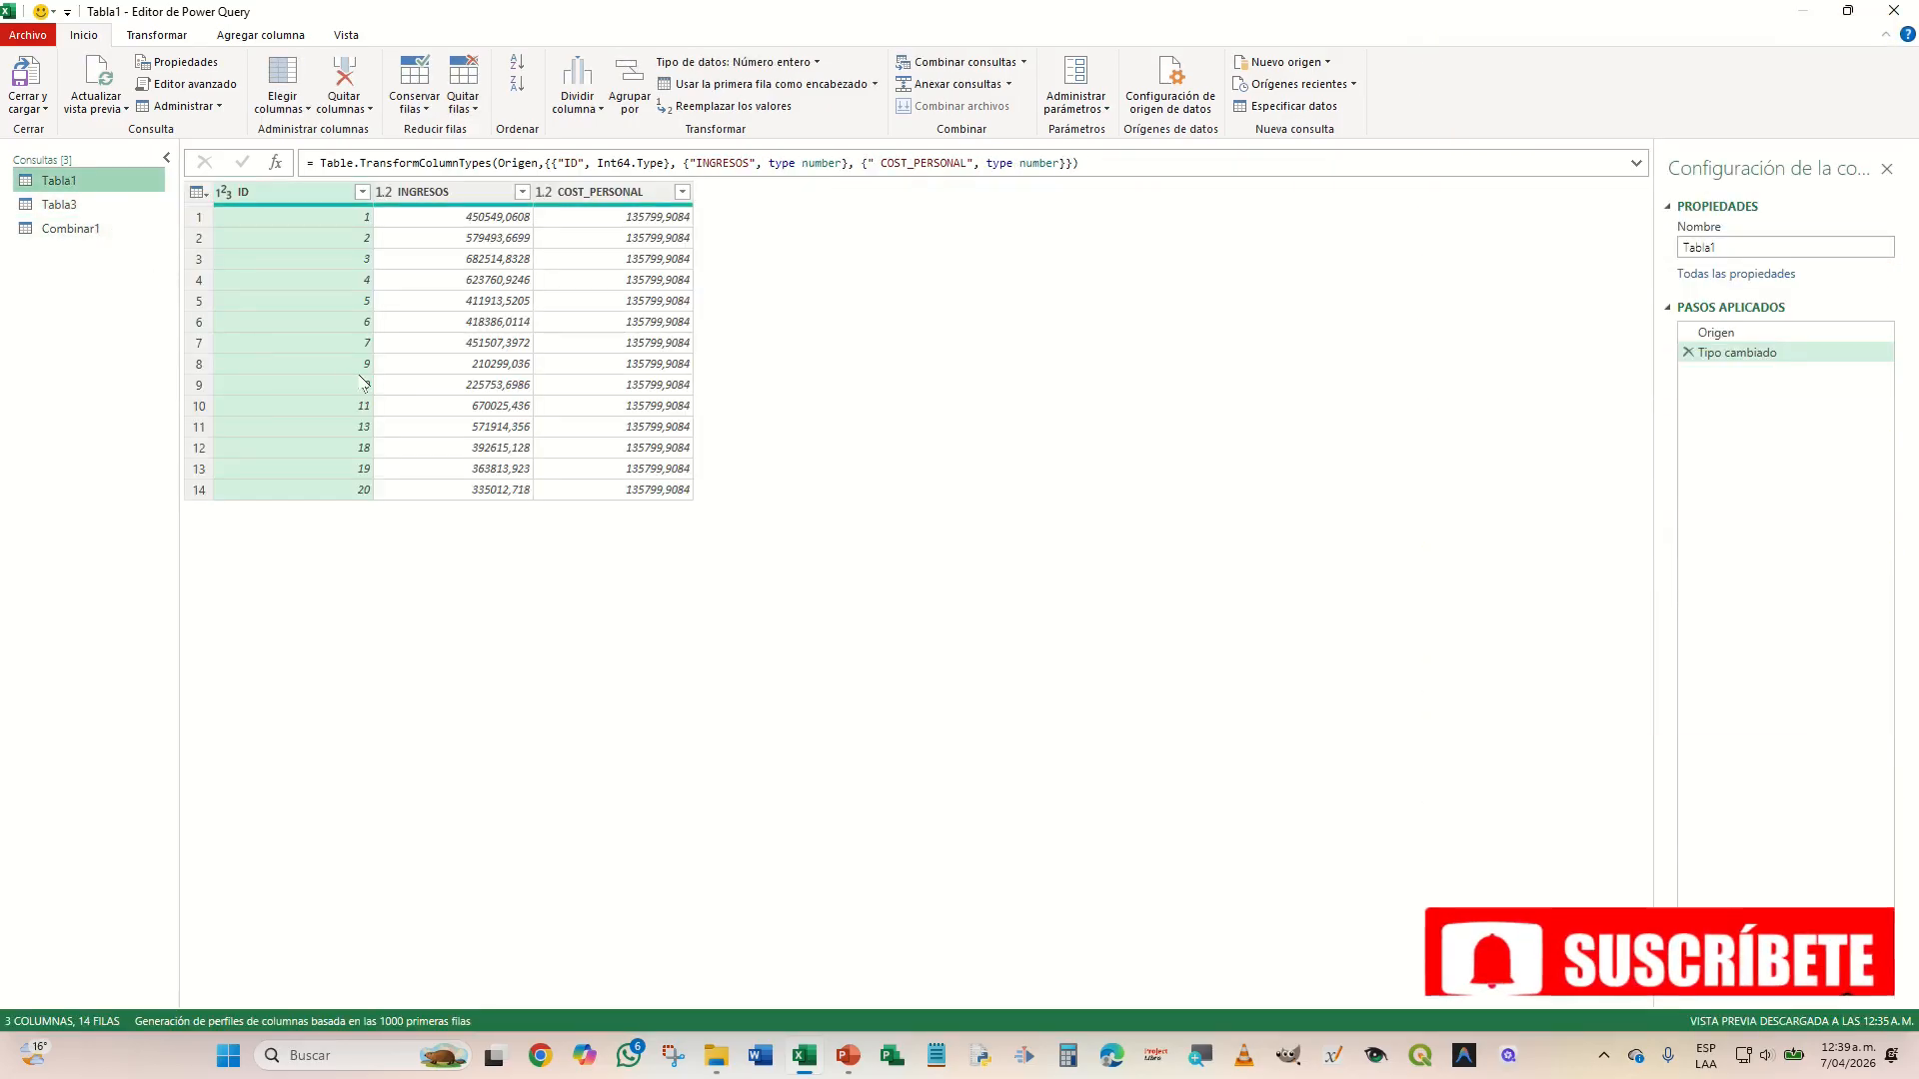
{"action": "left_click", "coordinate": [62, 205]}
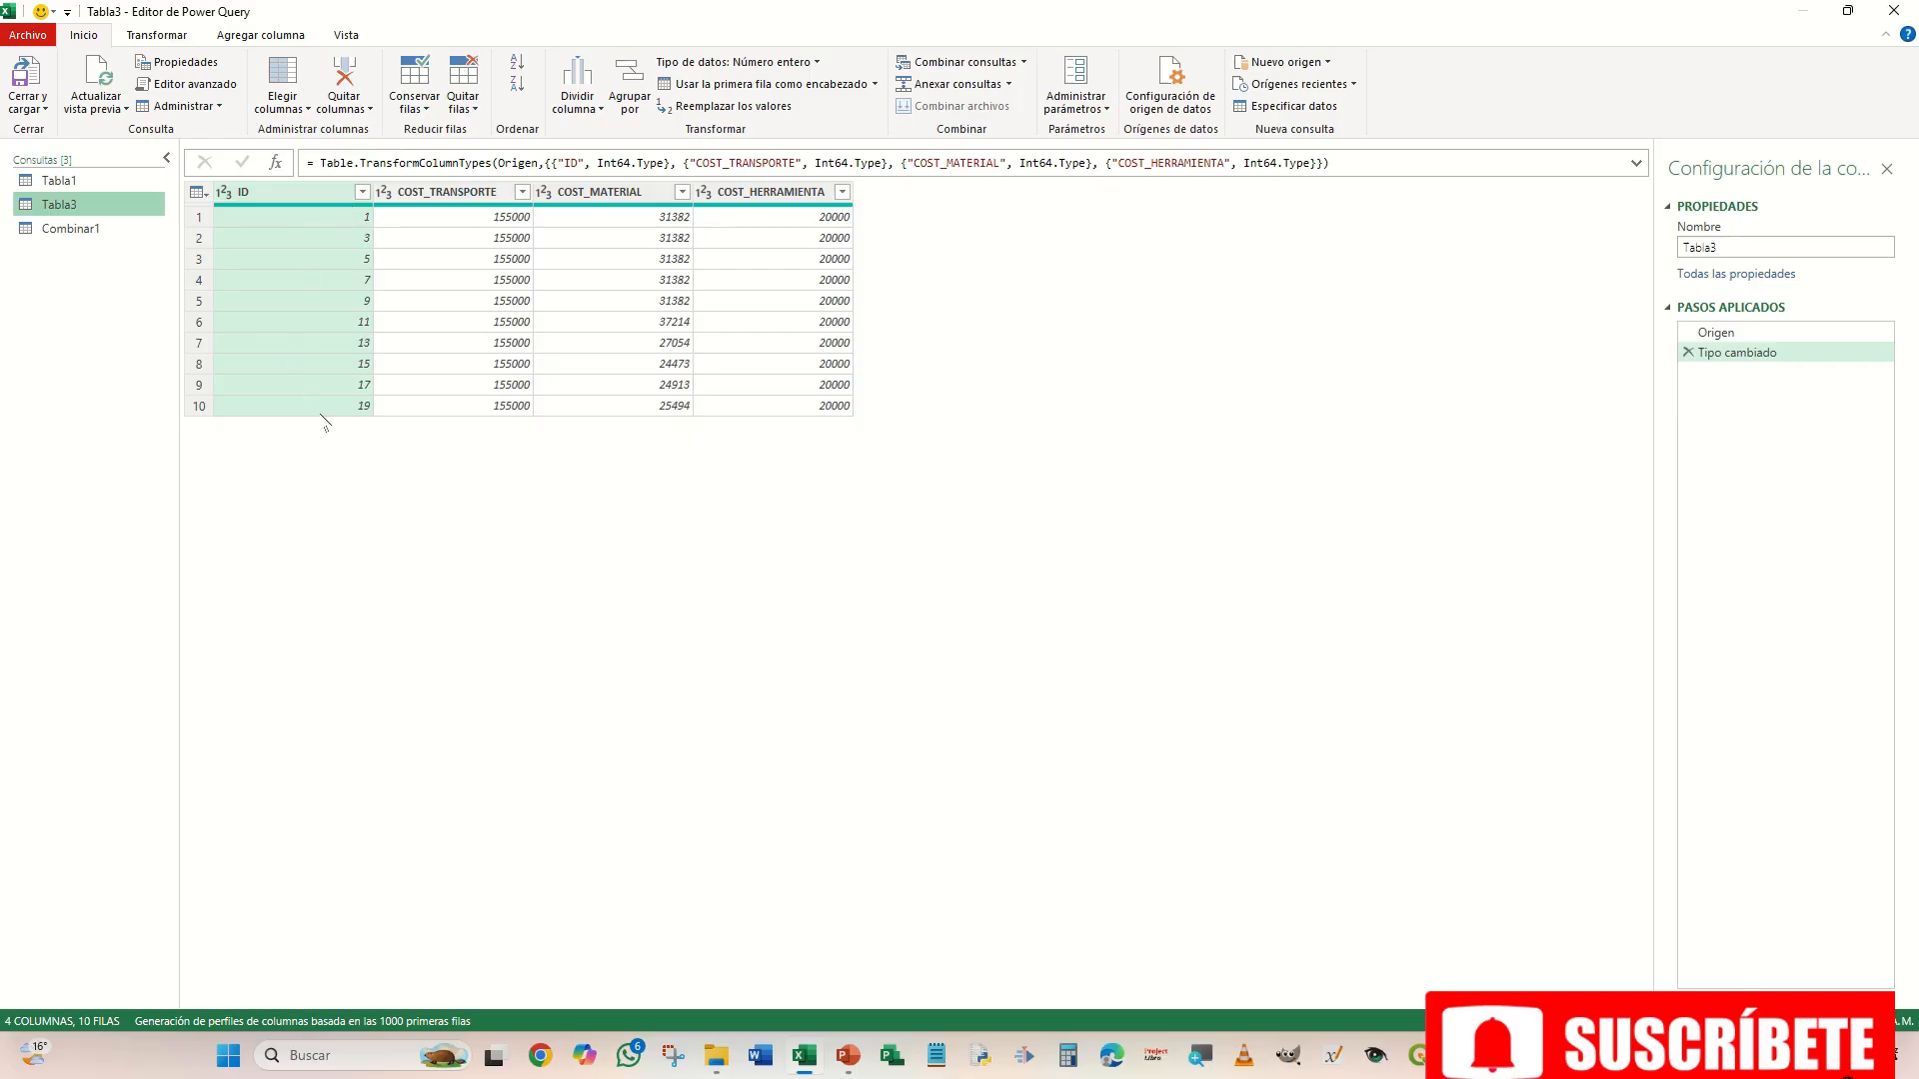
- Merge Tabla1 with Tabla3 as a new query, matching their ID columns with a left anti join
{"action": "left_click", "coordinate": [60, 181]}
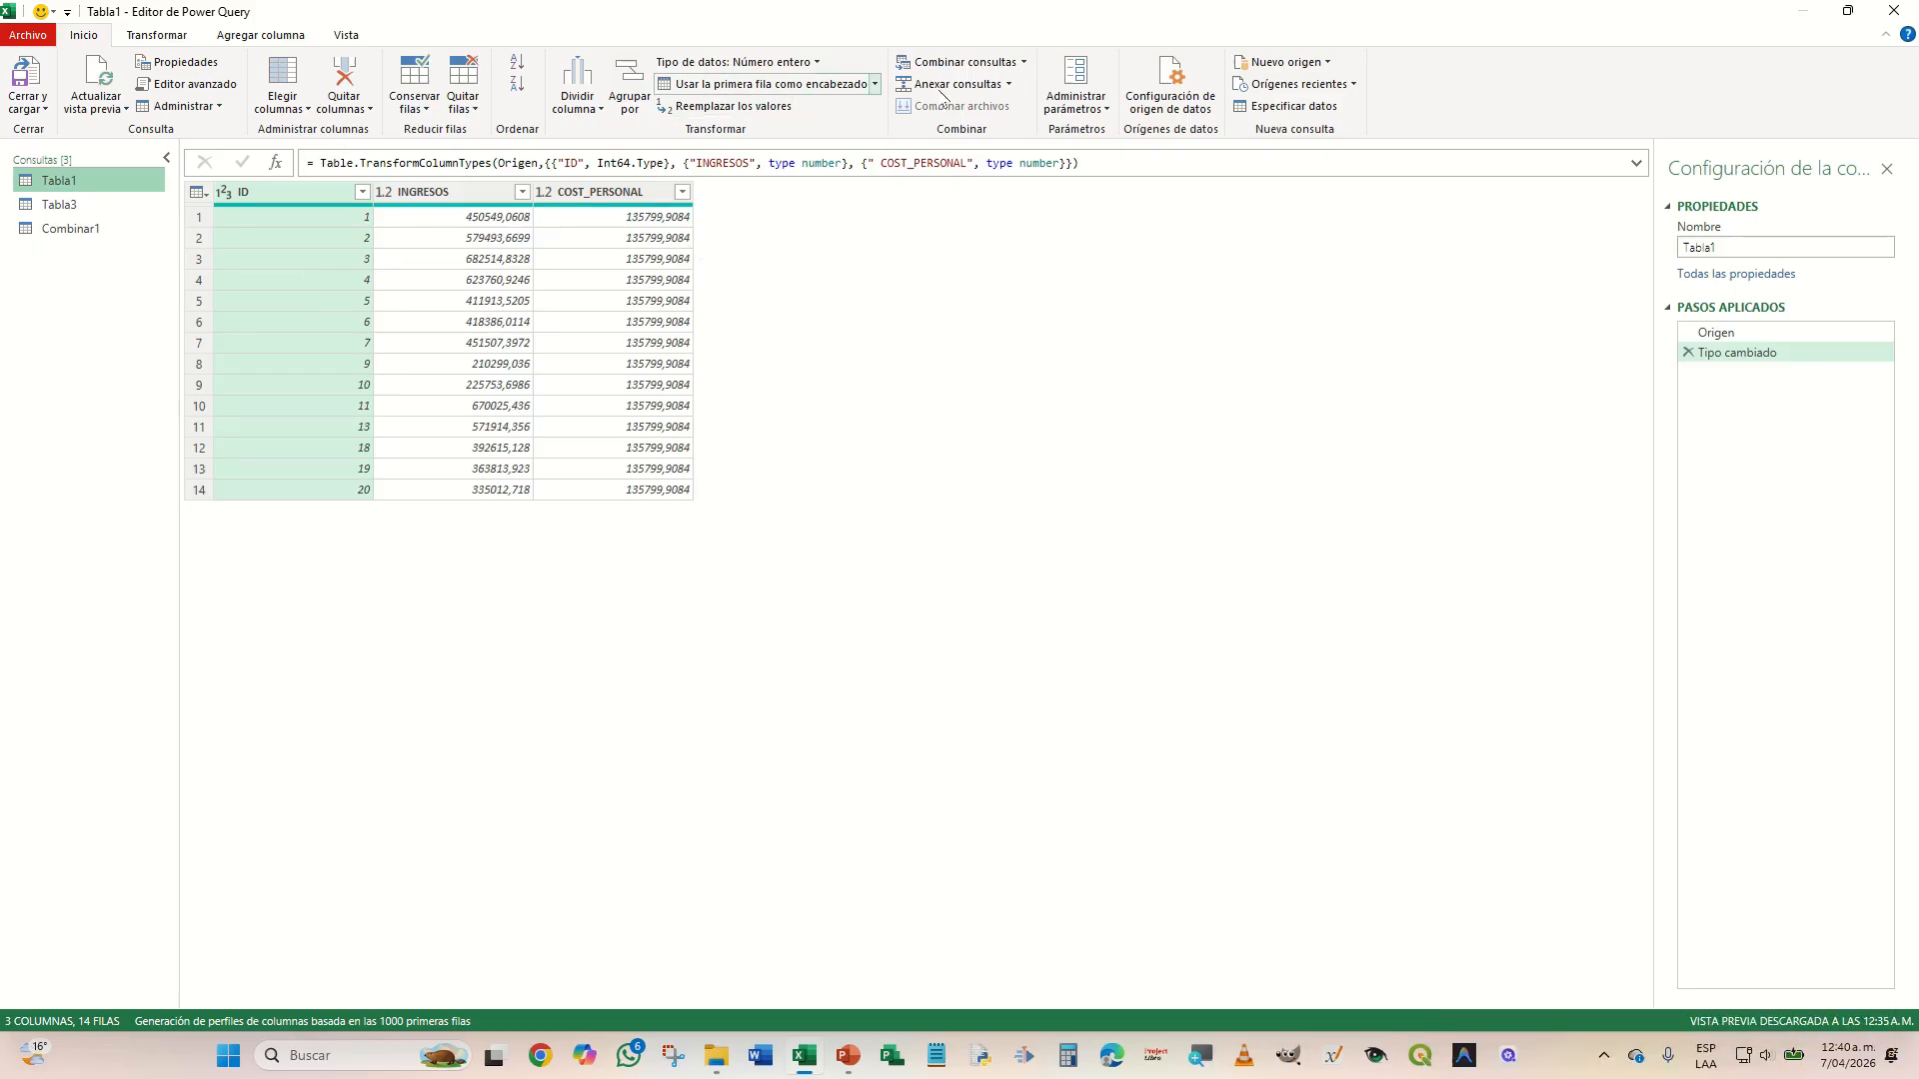
{"action": "left_click", "coordinate": [1023, 64]}
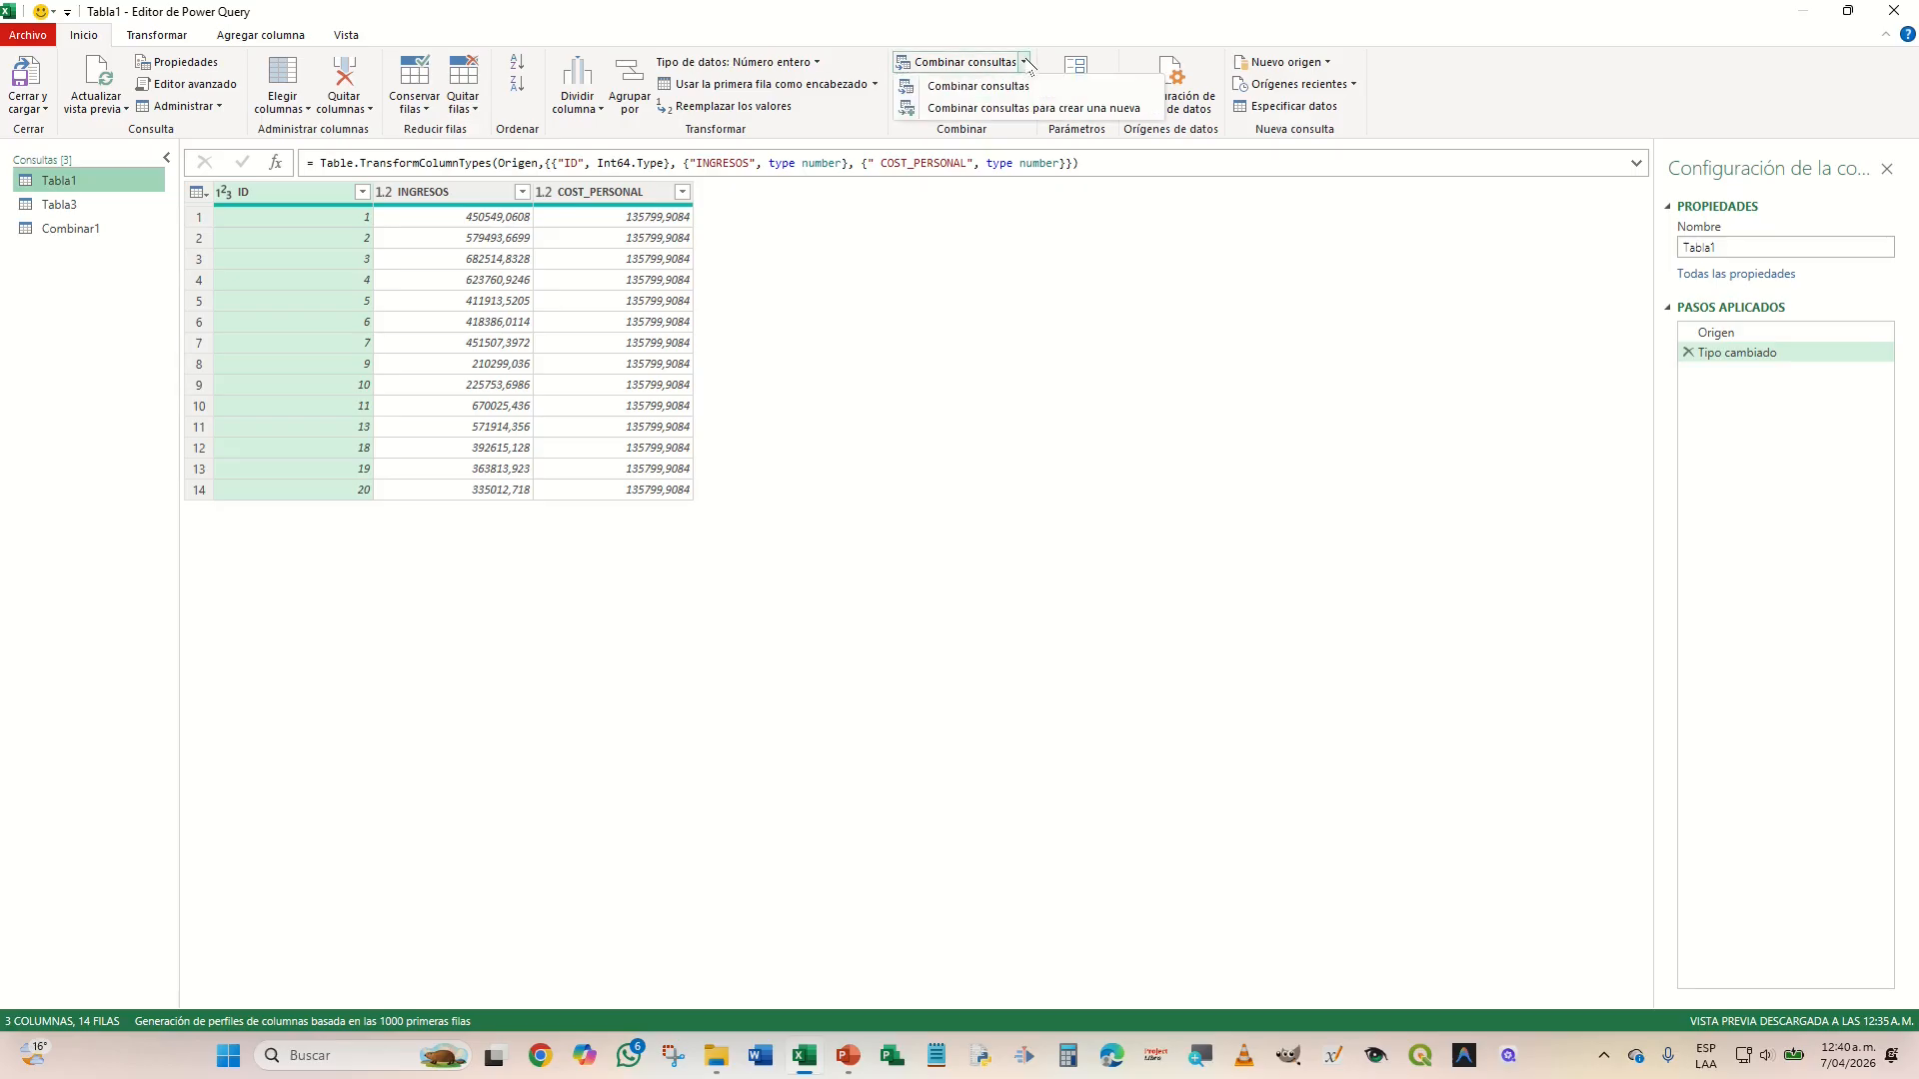
{"action": "left_click", "coordinate": [978, 108]}
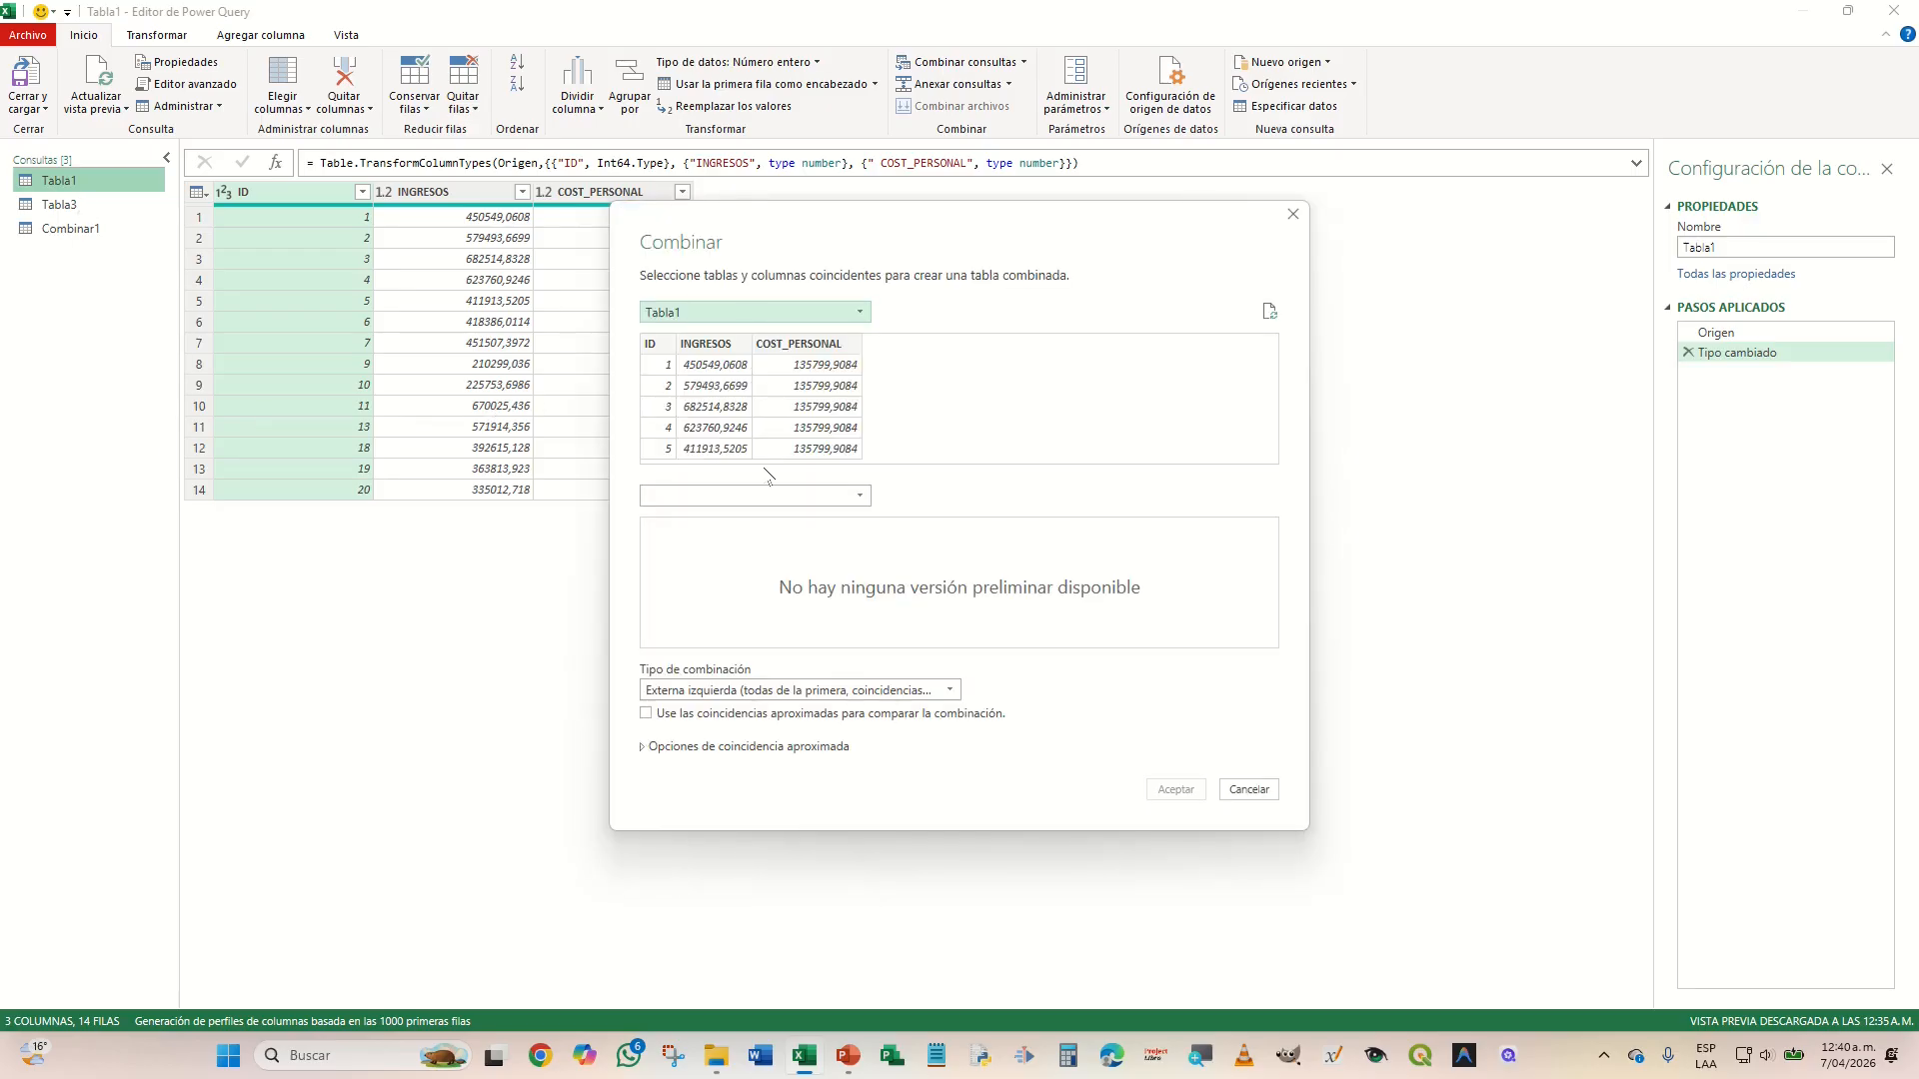
{"action": "left_click", "coordinate": [764, 500]}
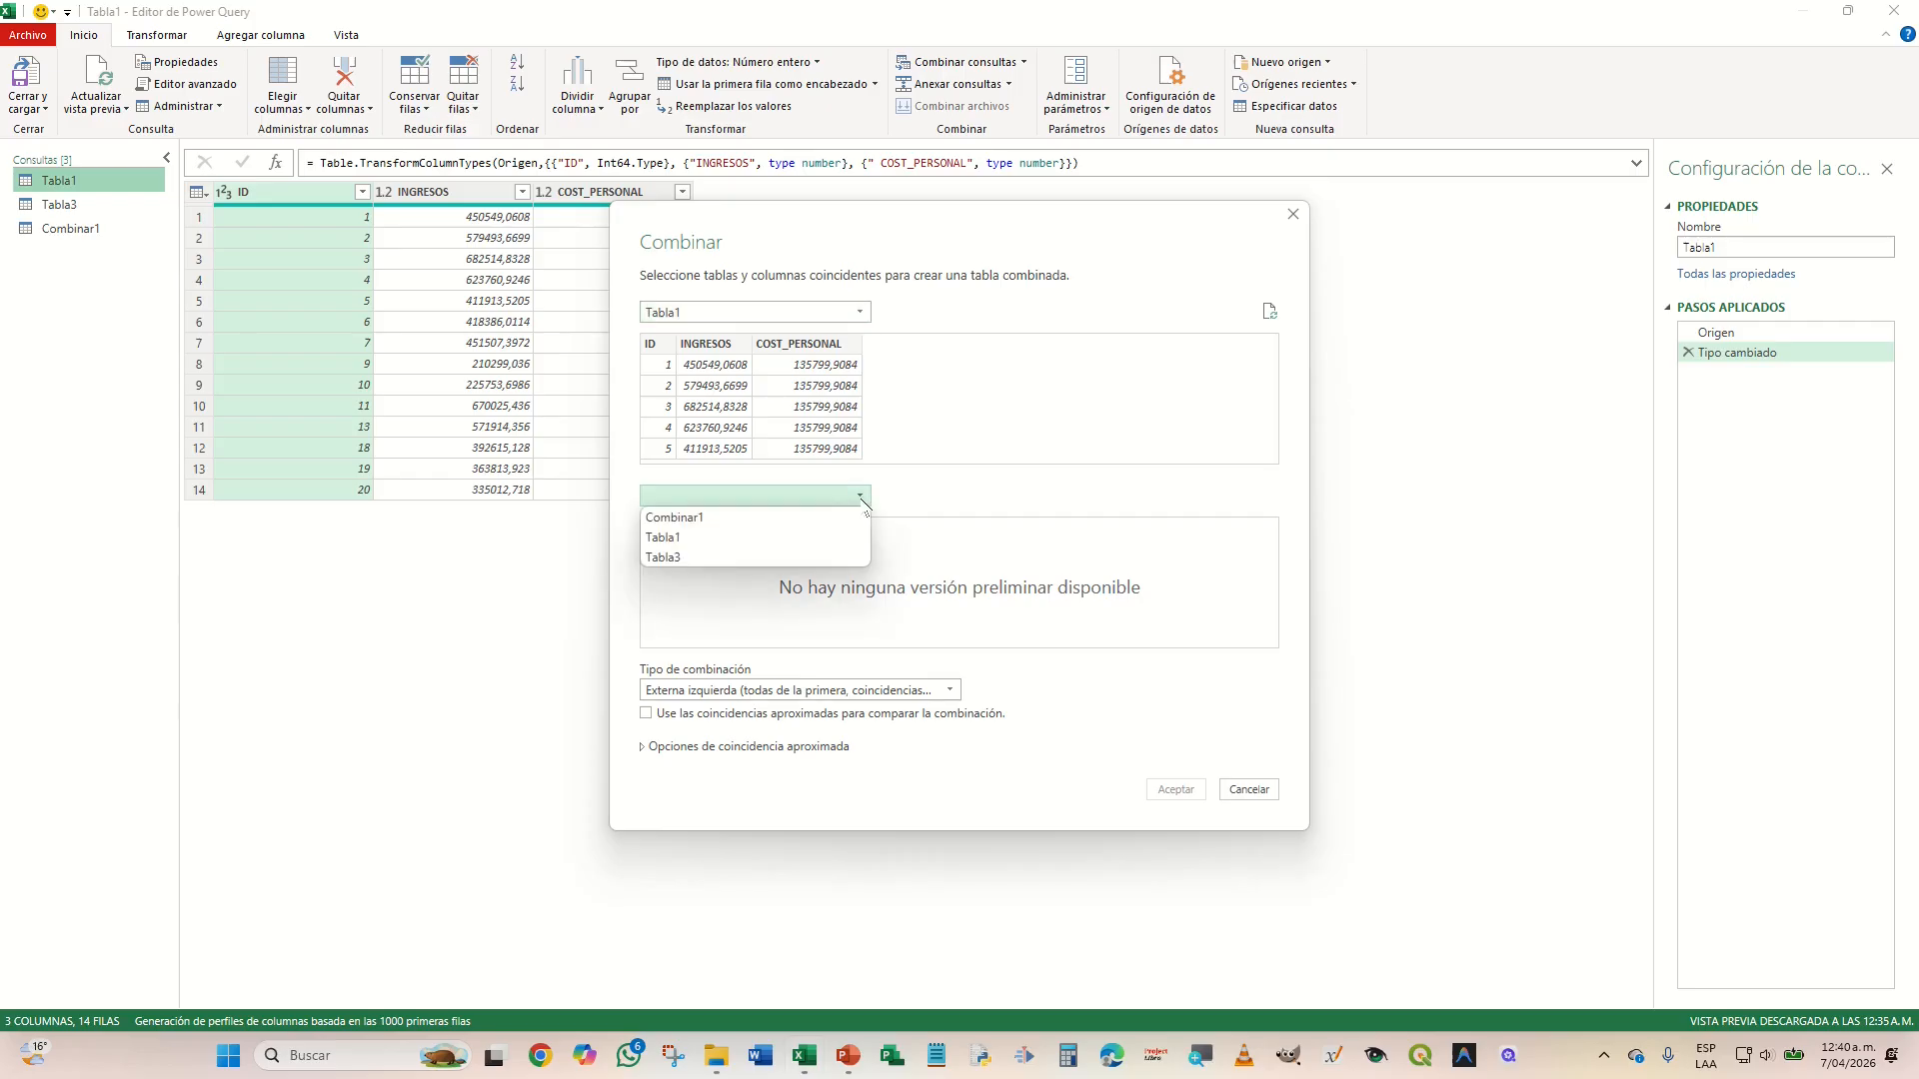
{"action": "left_click", "coordinate": [674, 560]}
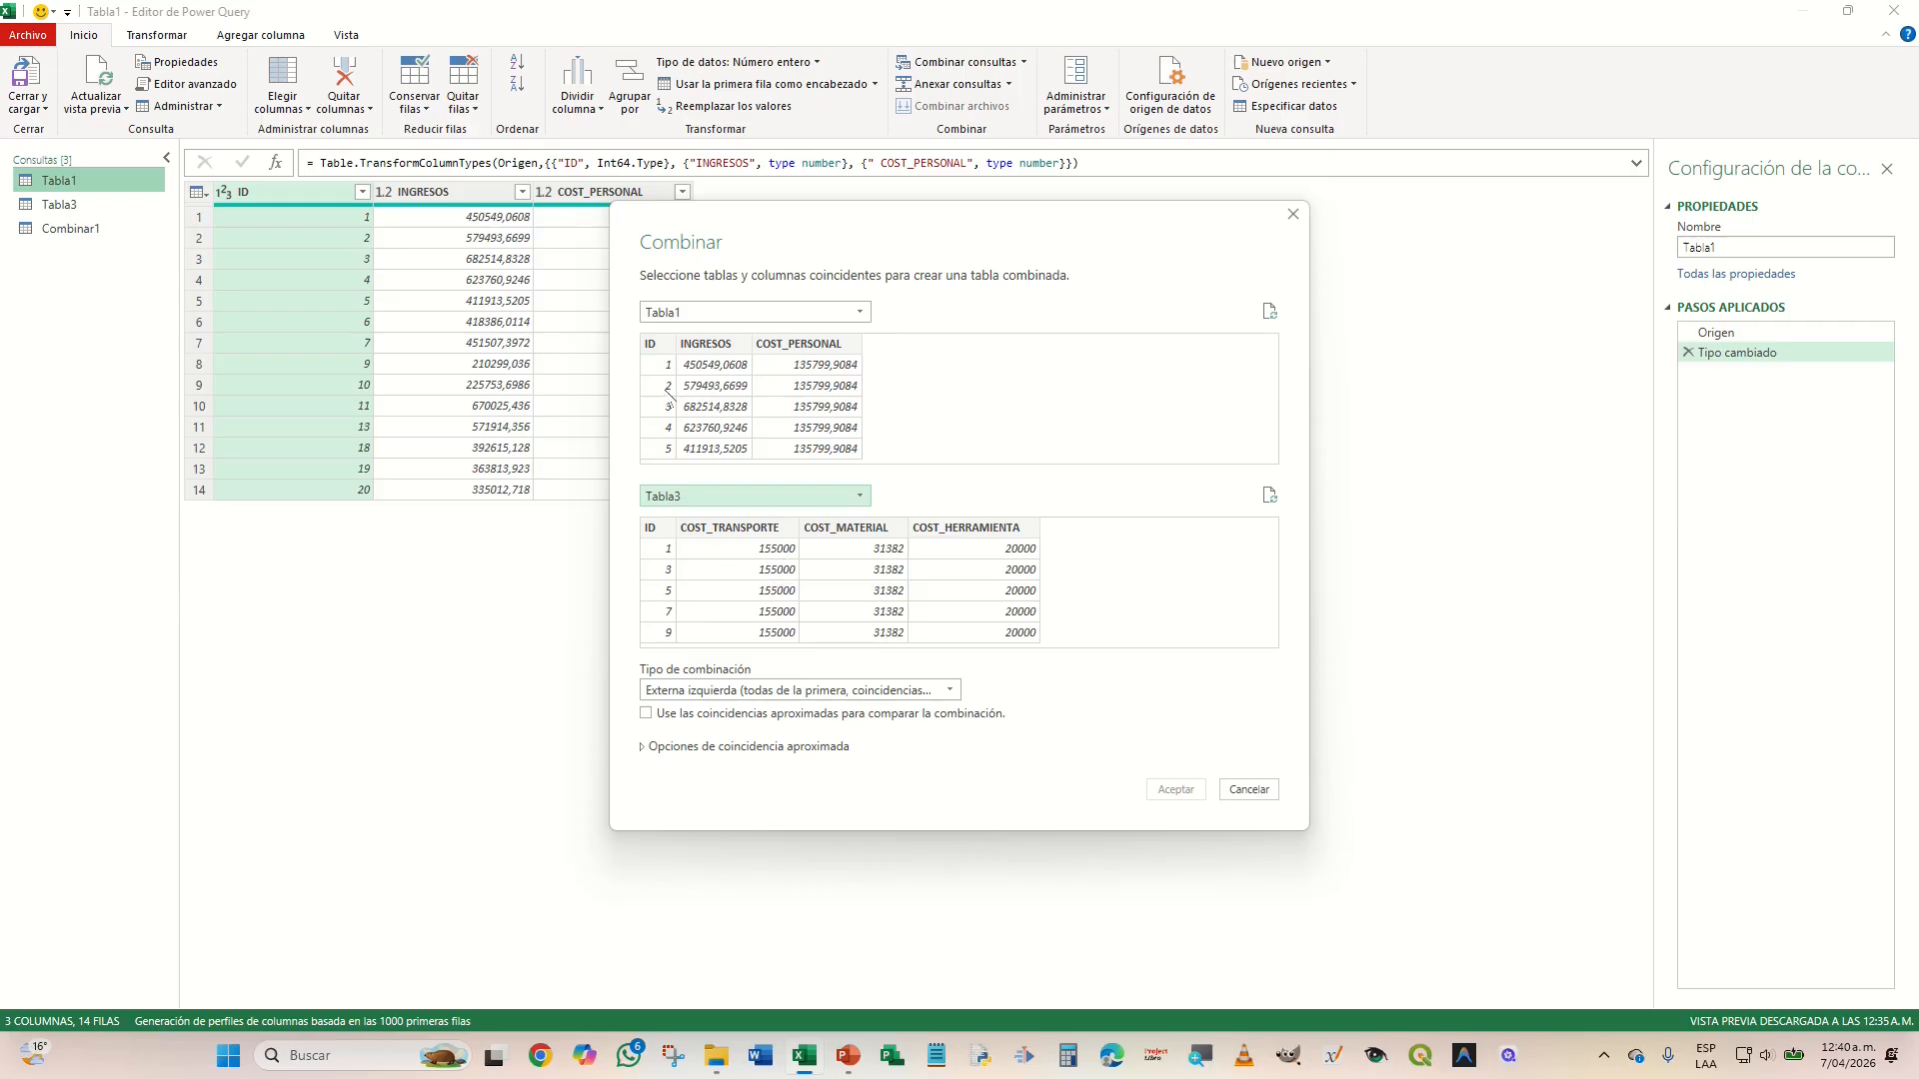
{"action": "left_click", "coordinate": [949, 692]}
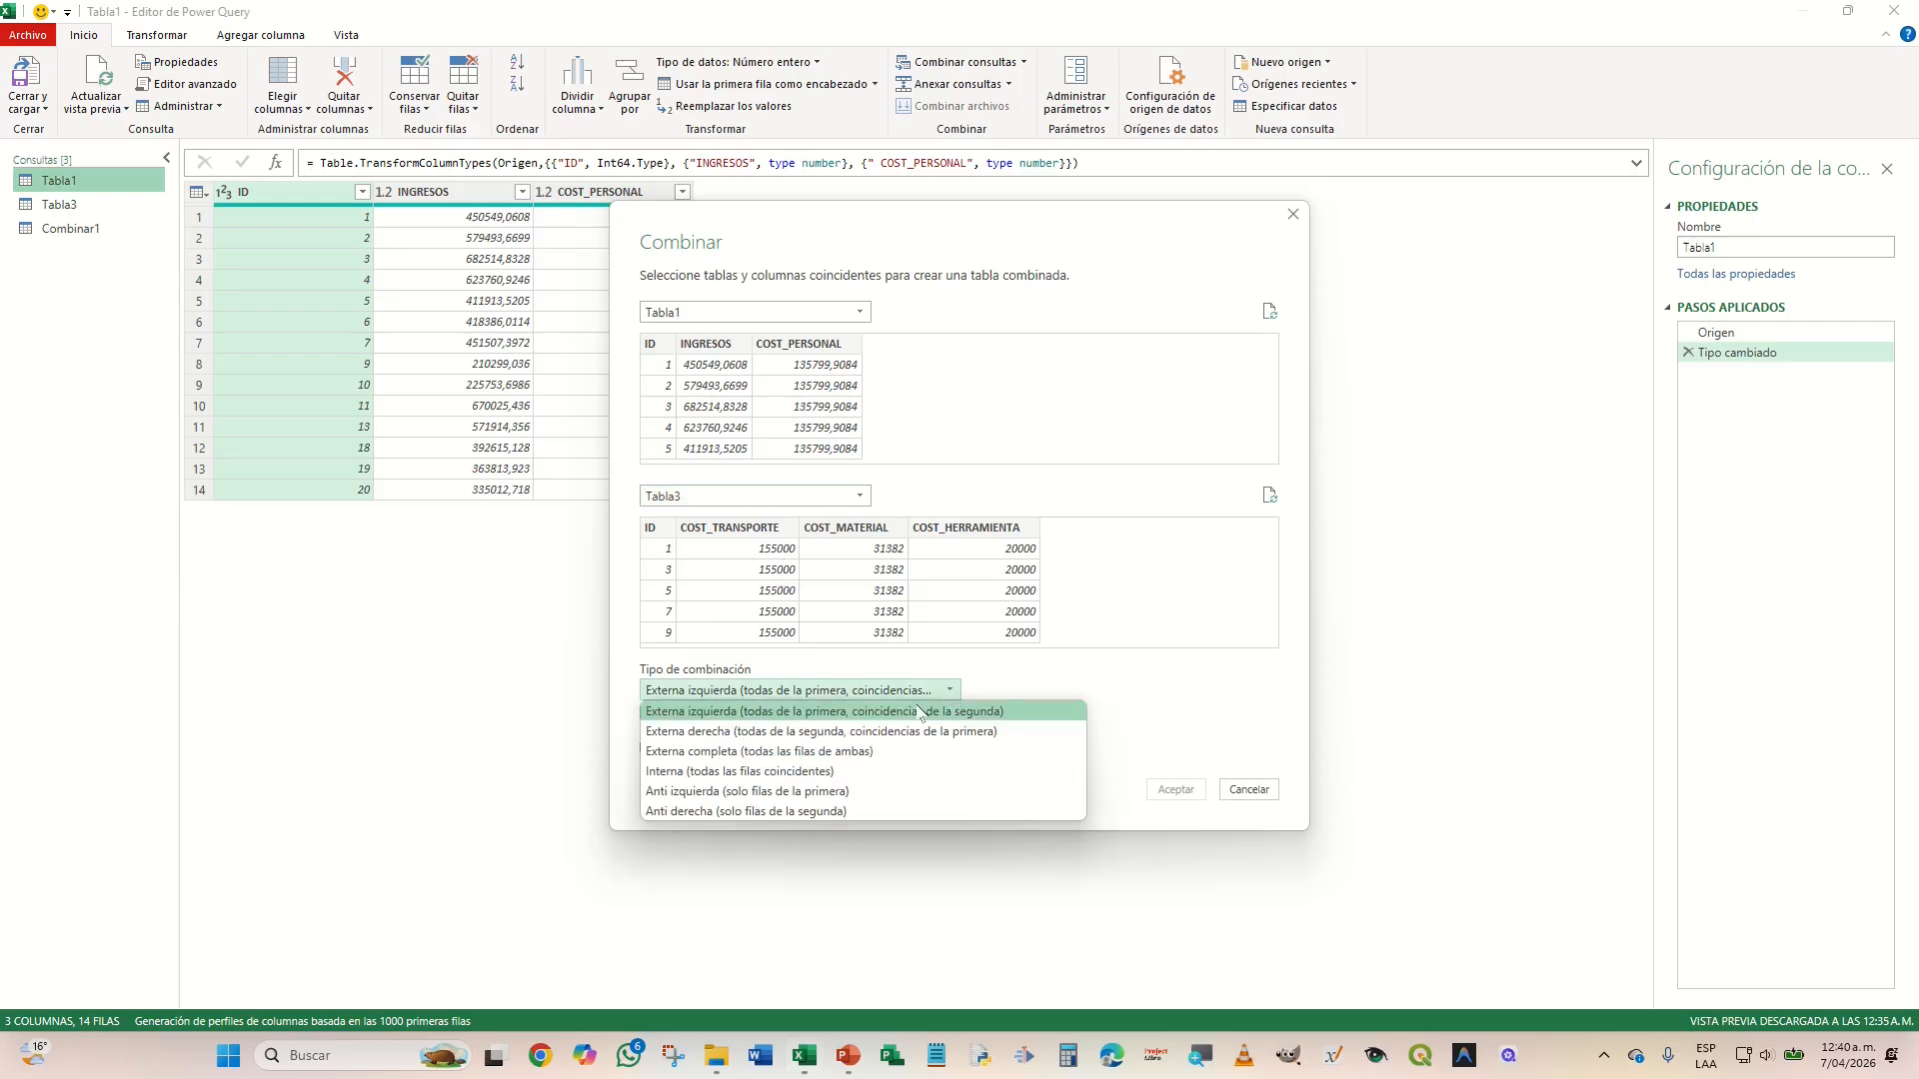
{"action": "left_click", "coordinate": [702, 795]}
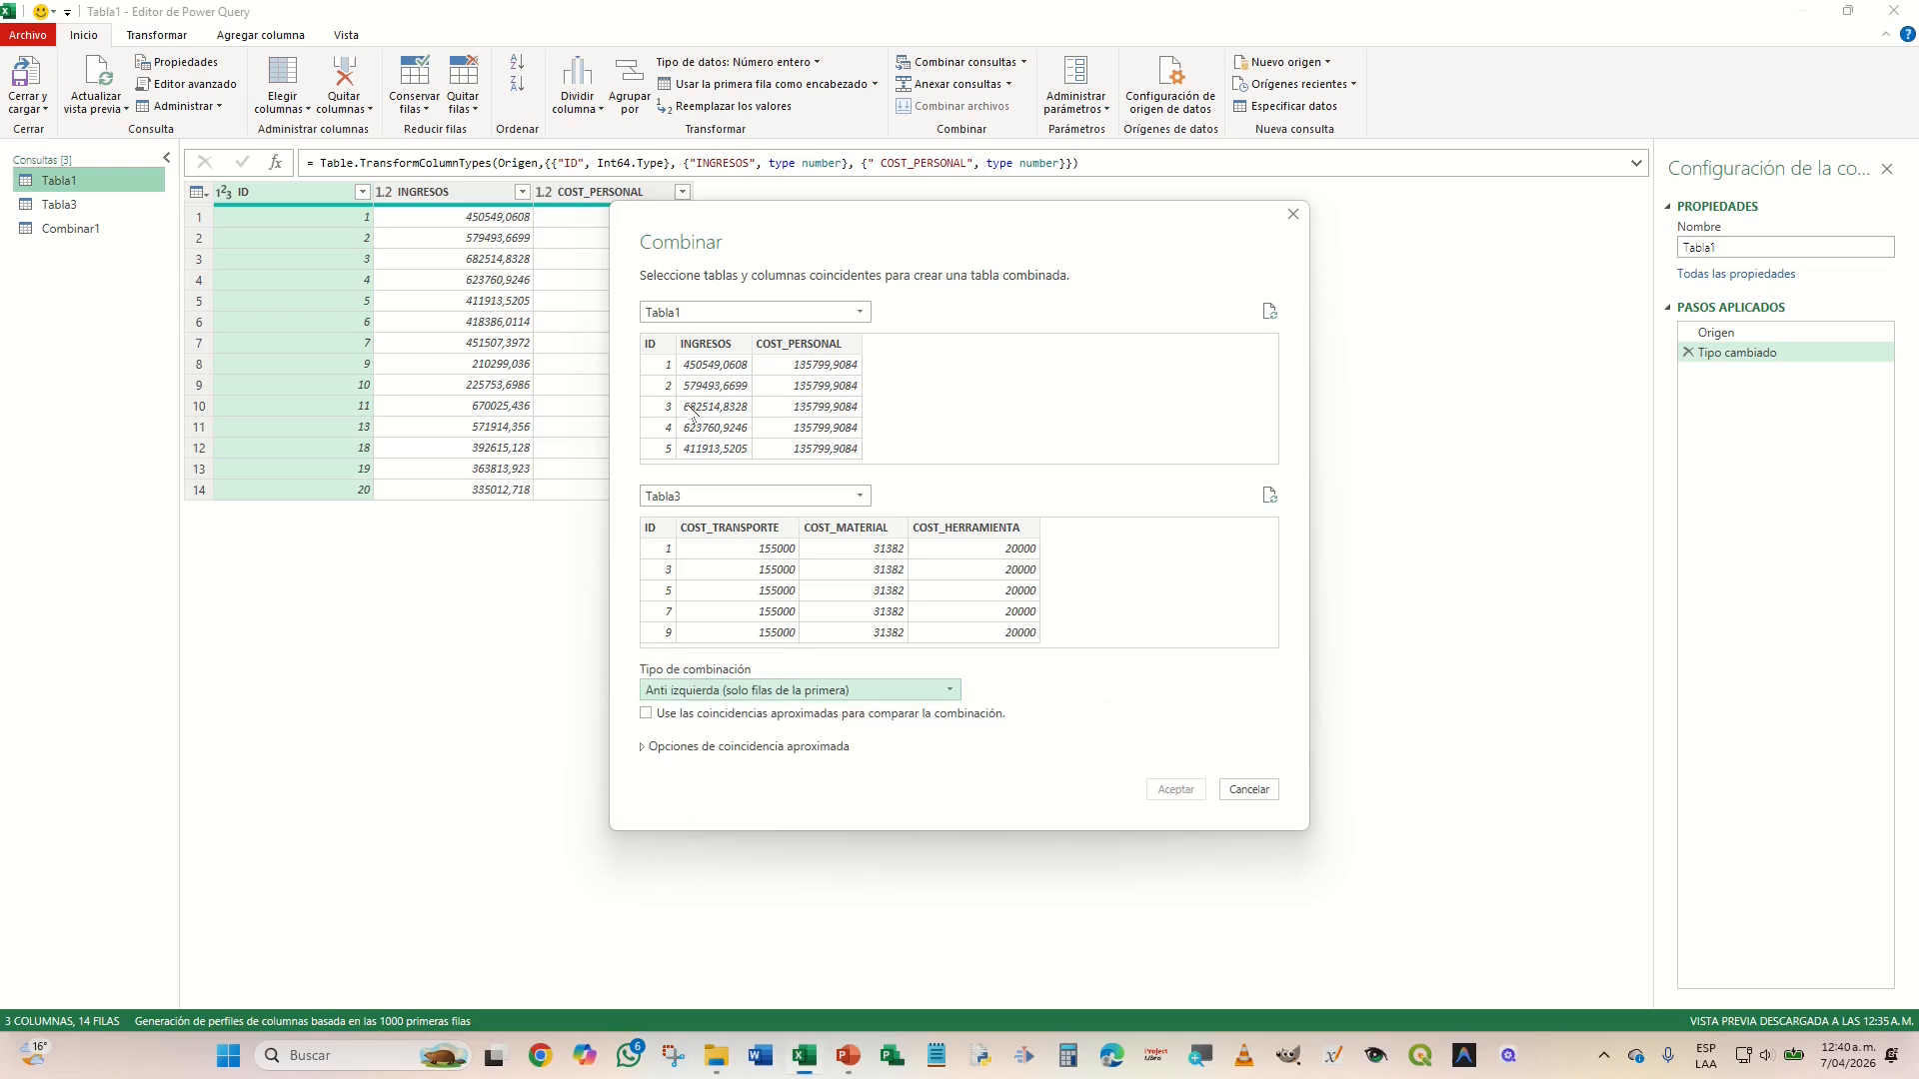
{"action": "left_click", "coordinate": [651, 346]}
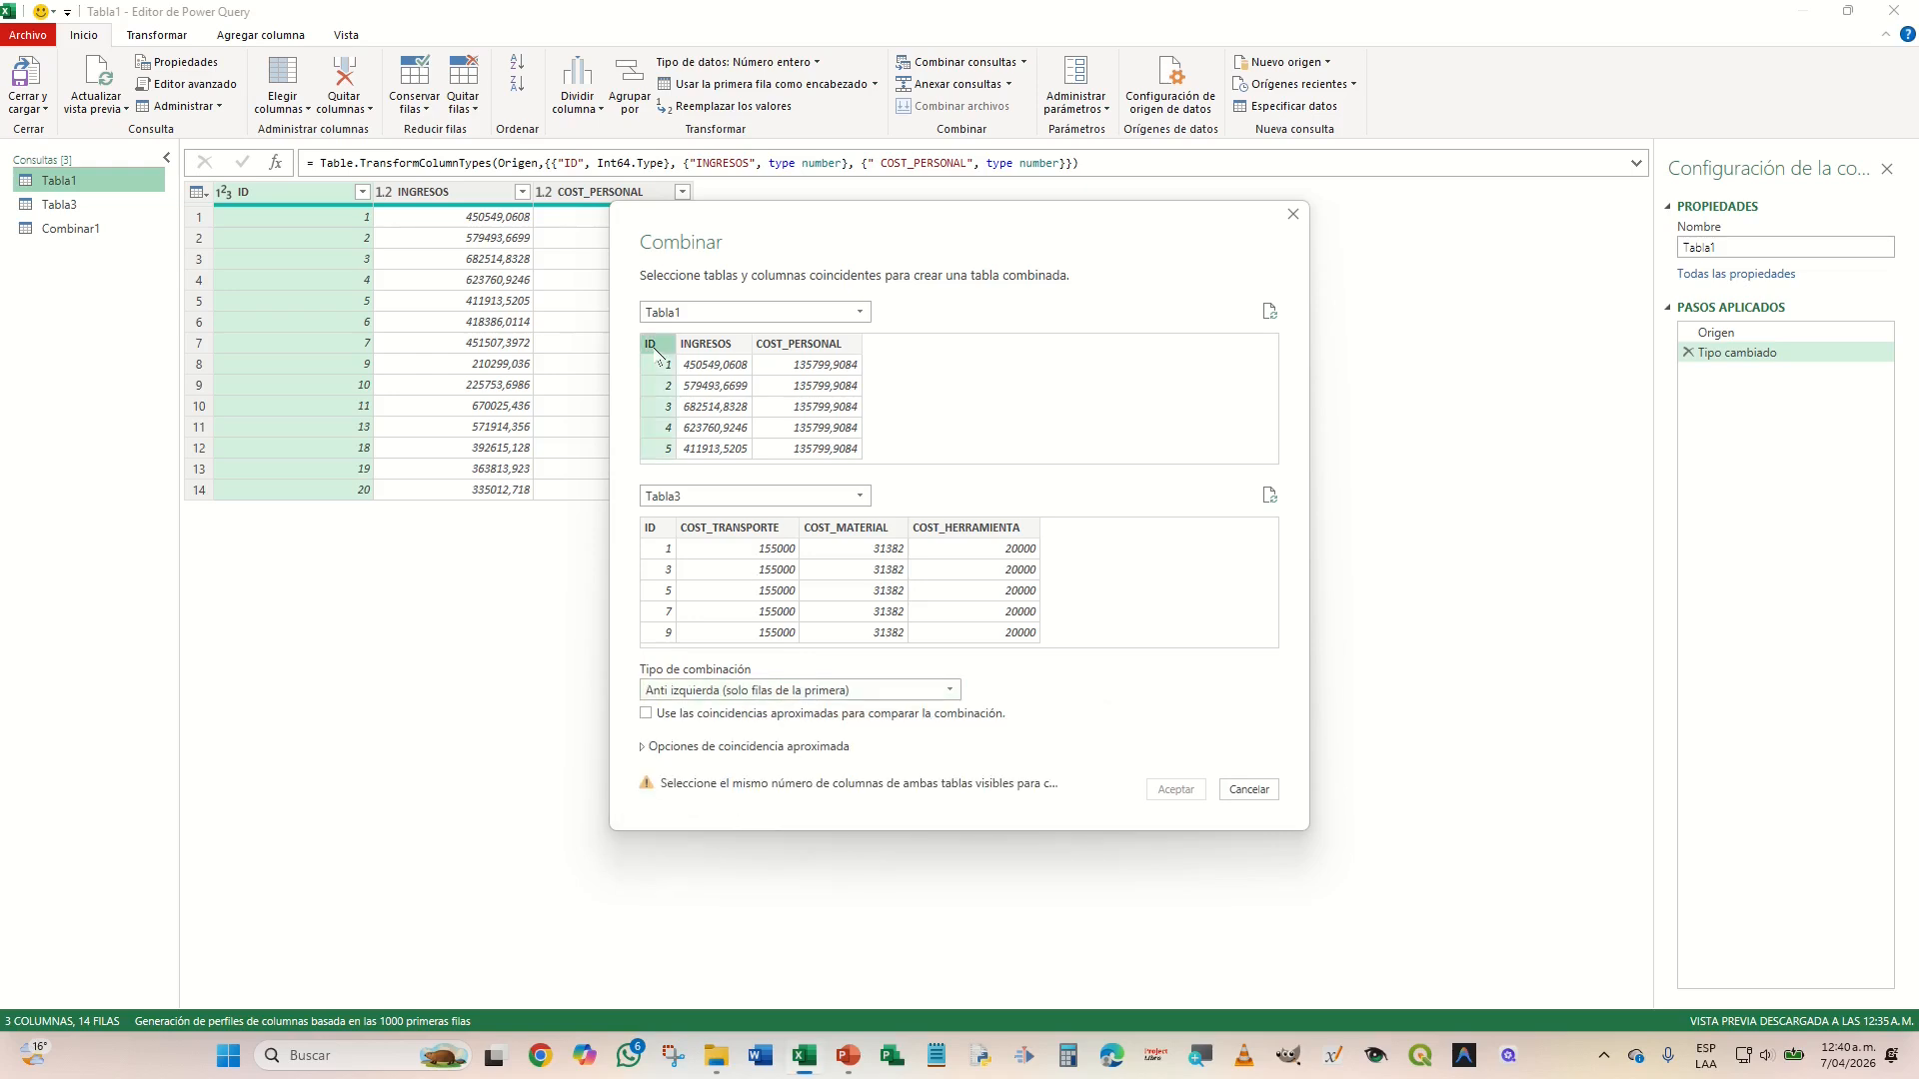
{"action": "left_click", "coordinate": [650, 529]}
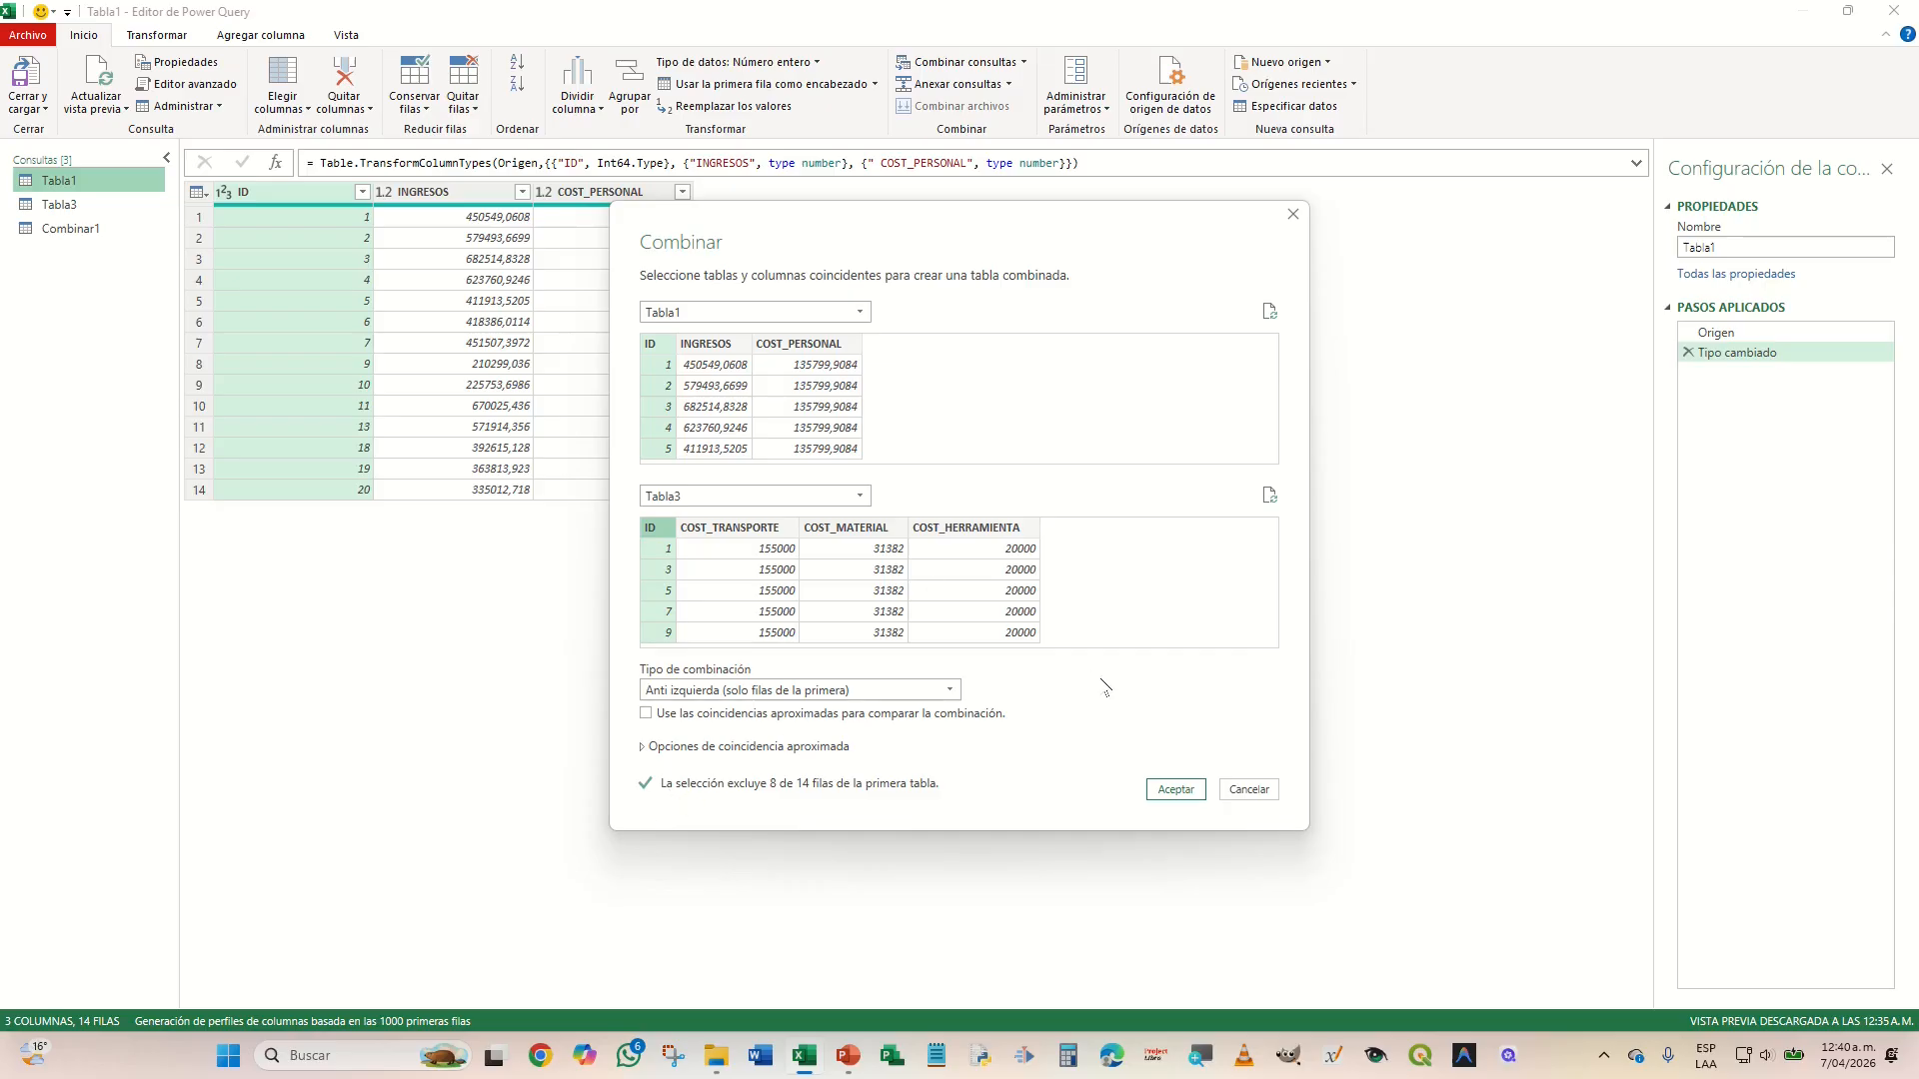
{"action": "left_click", "coordinate": [1176, 787]}
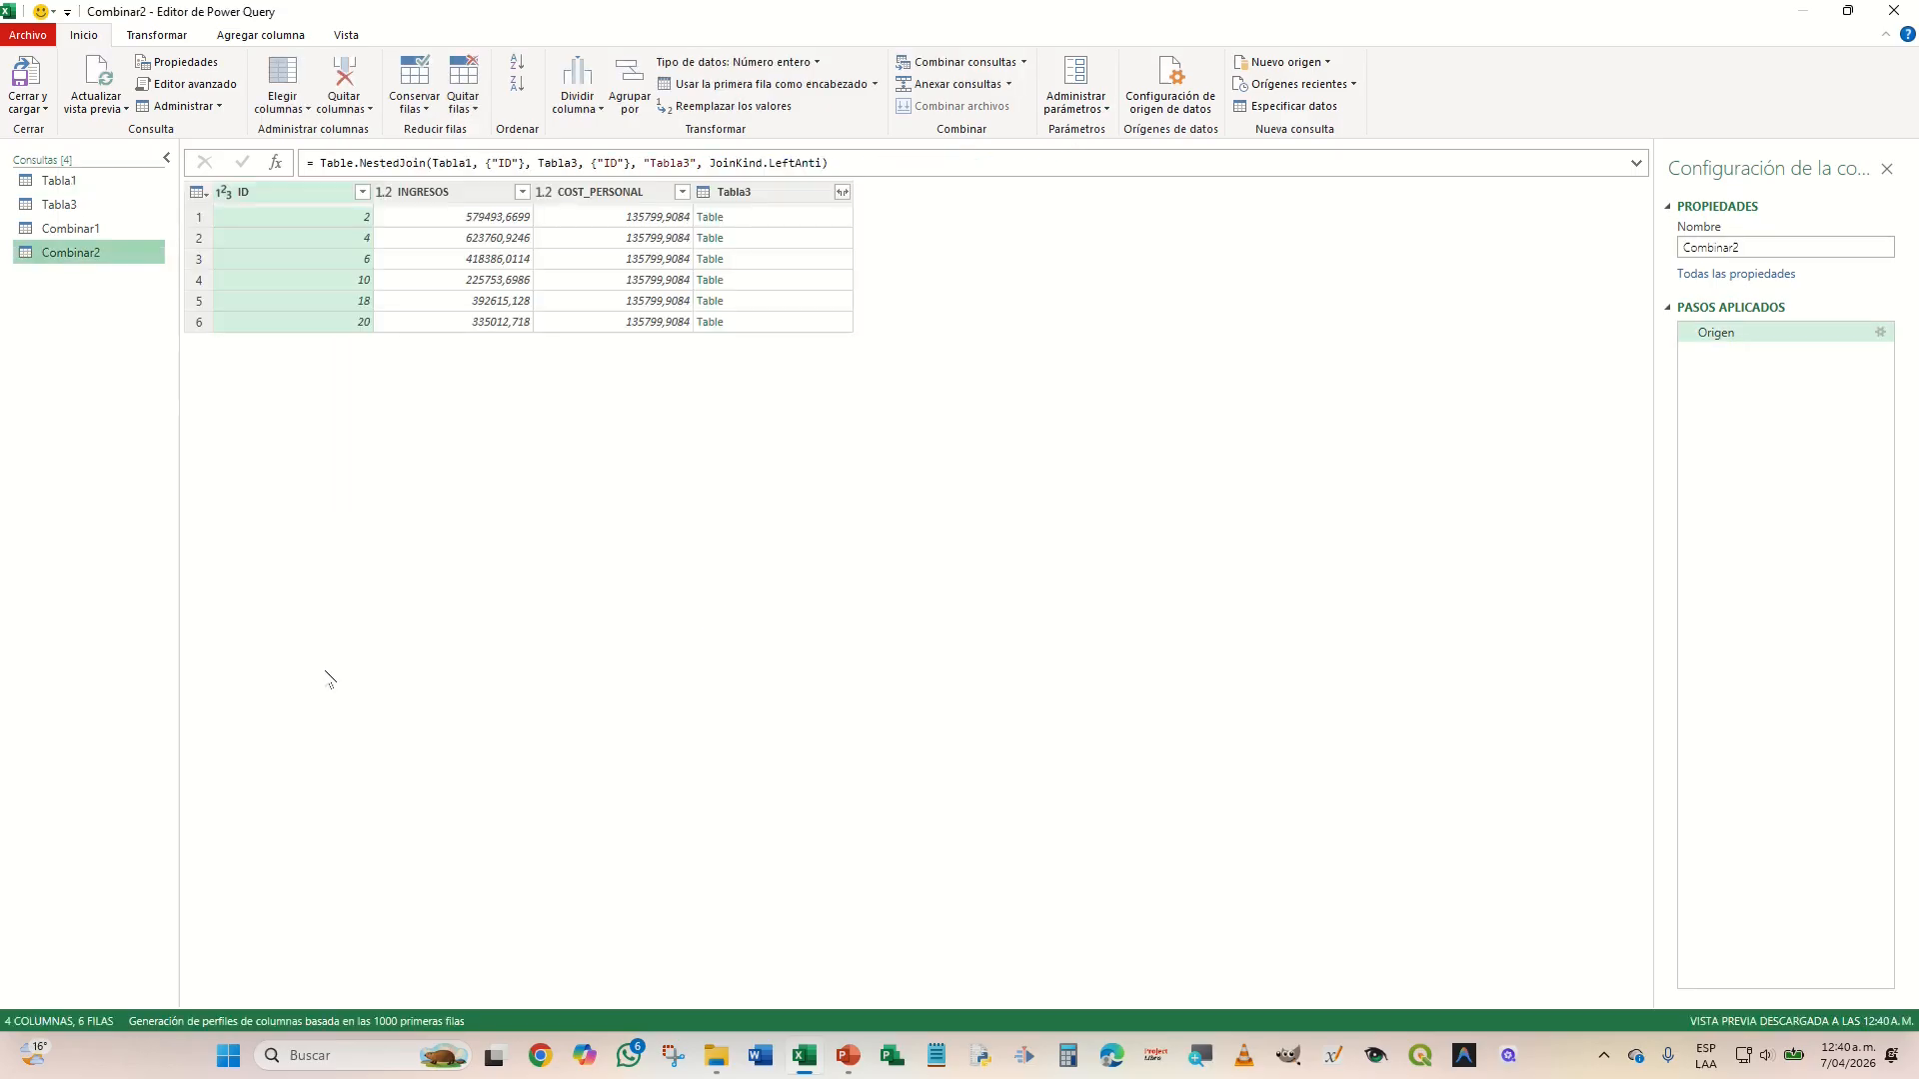
- Check the IDs in the Combinar2 left anti result against those in Tabla1 and Tabla3
{"action": "left_click", "coordinate": [55, 179]}
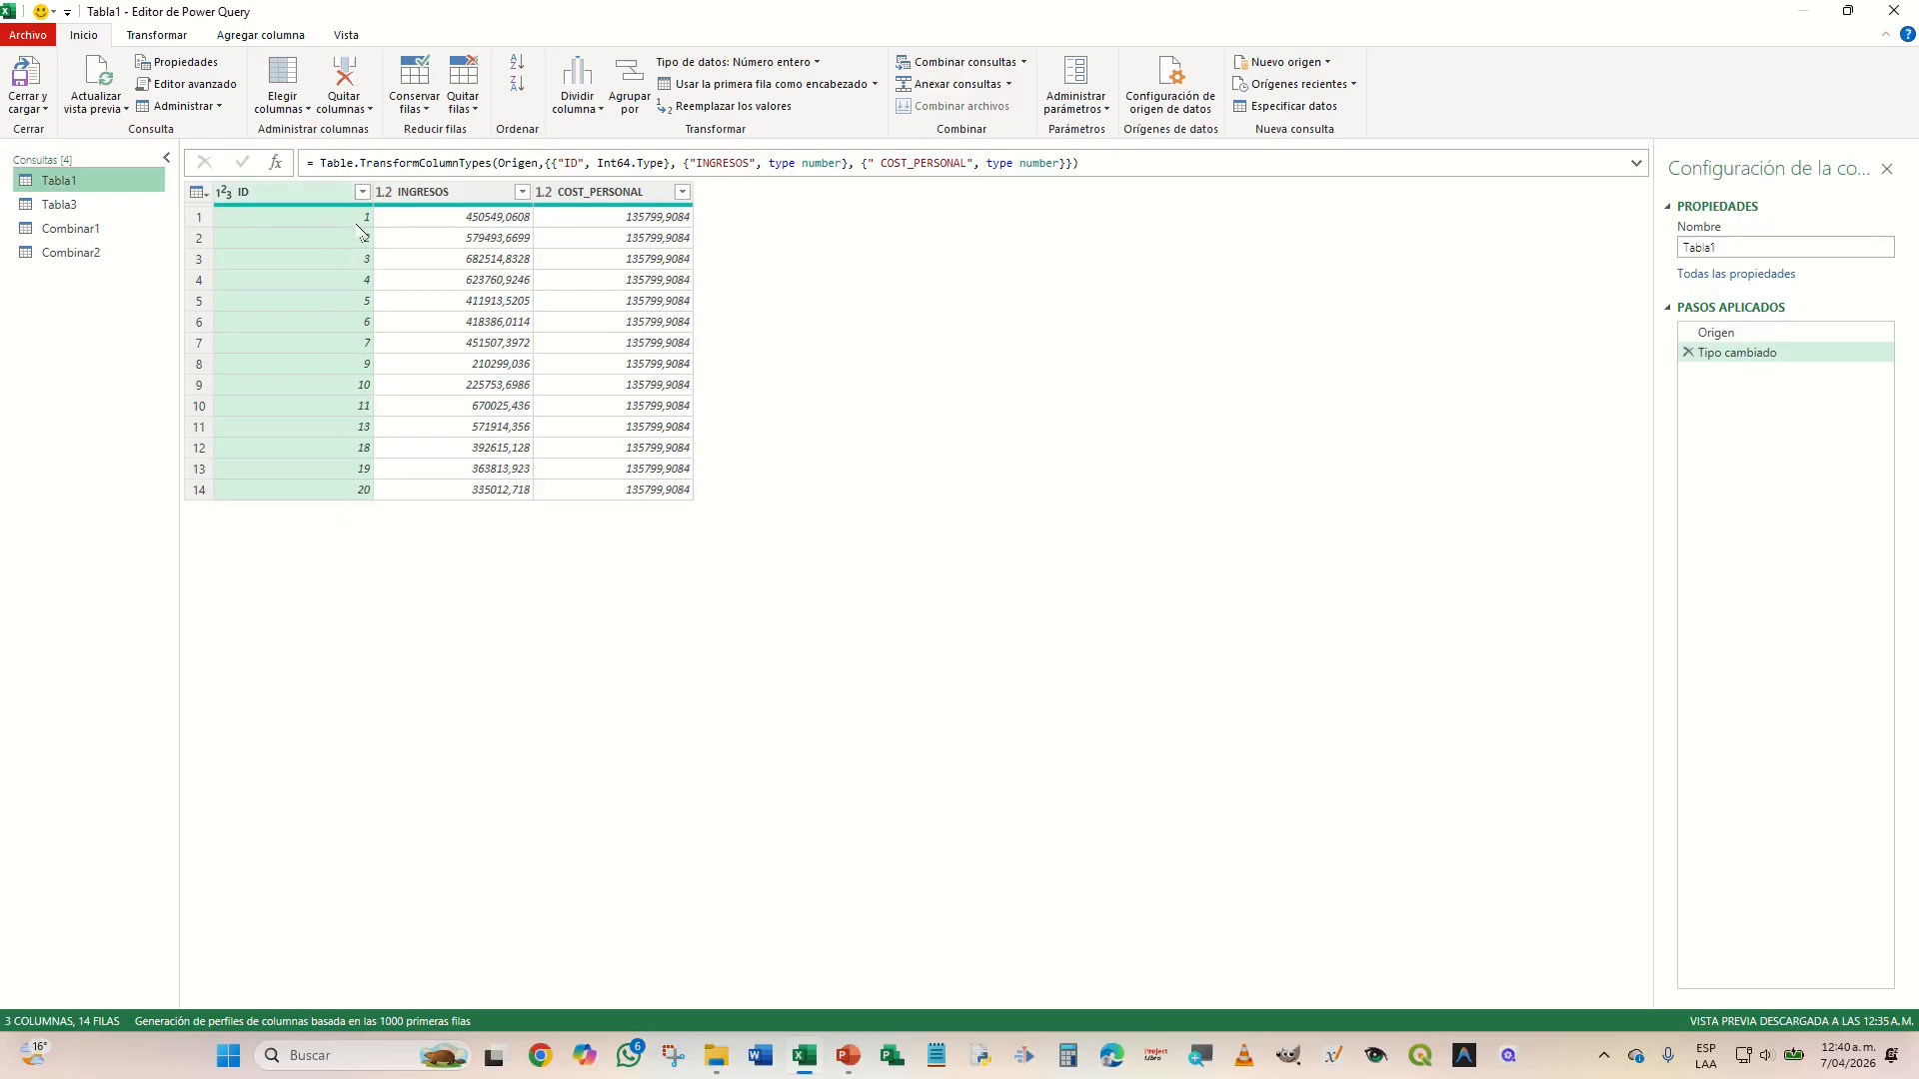
{"action": "left_click", "coordinate": [61, 255]}
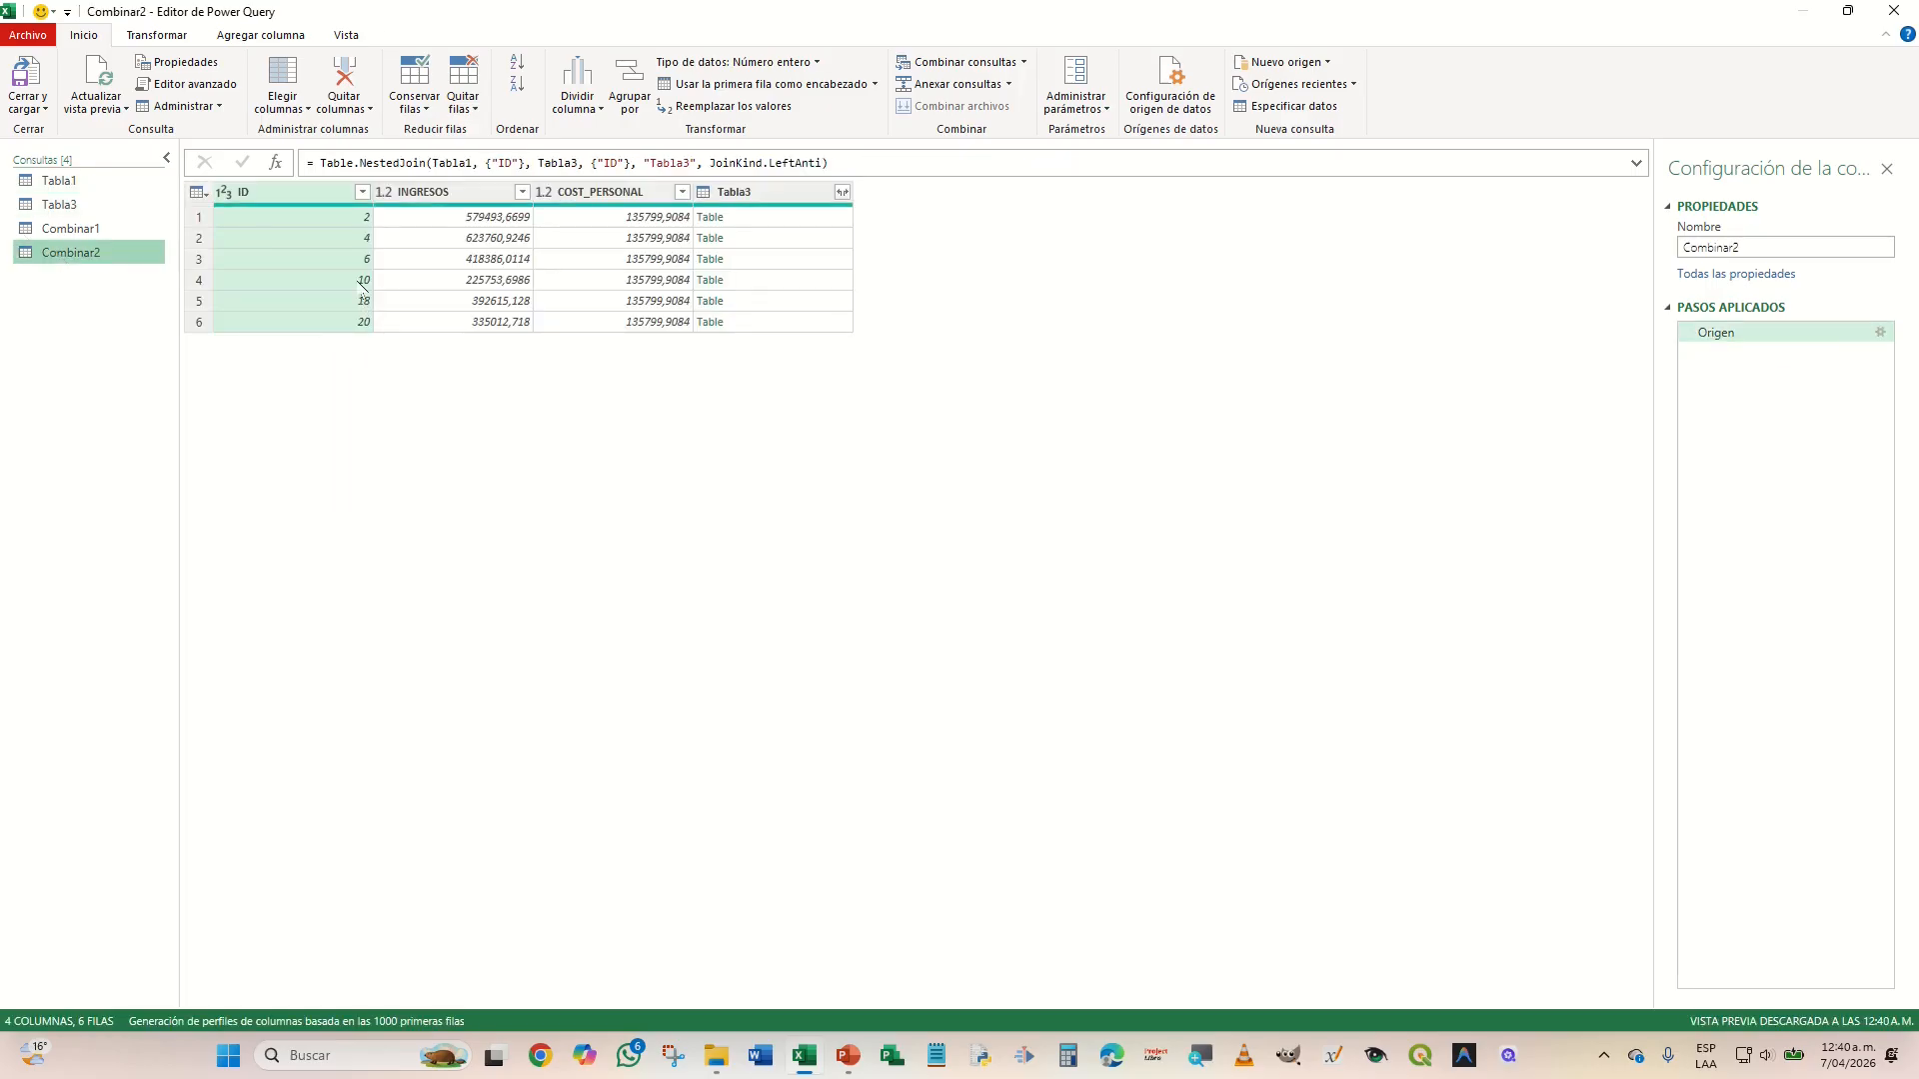
{"action": "left_click", "coordinate": [62, 207]}
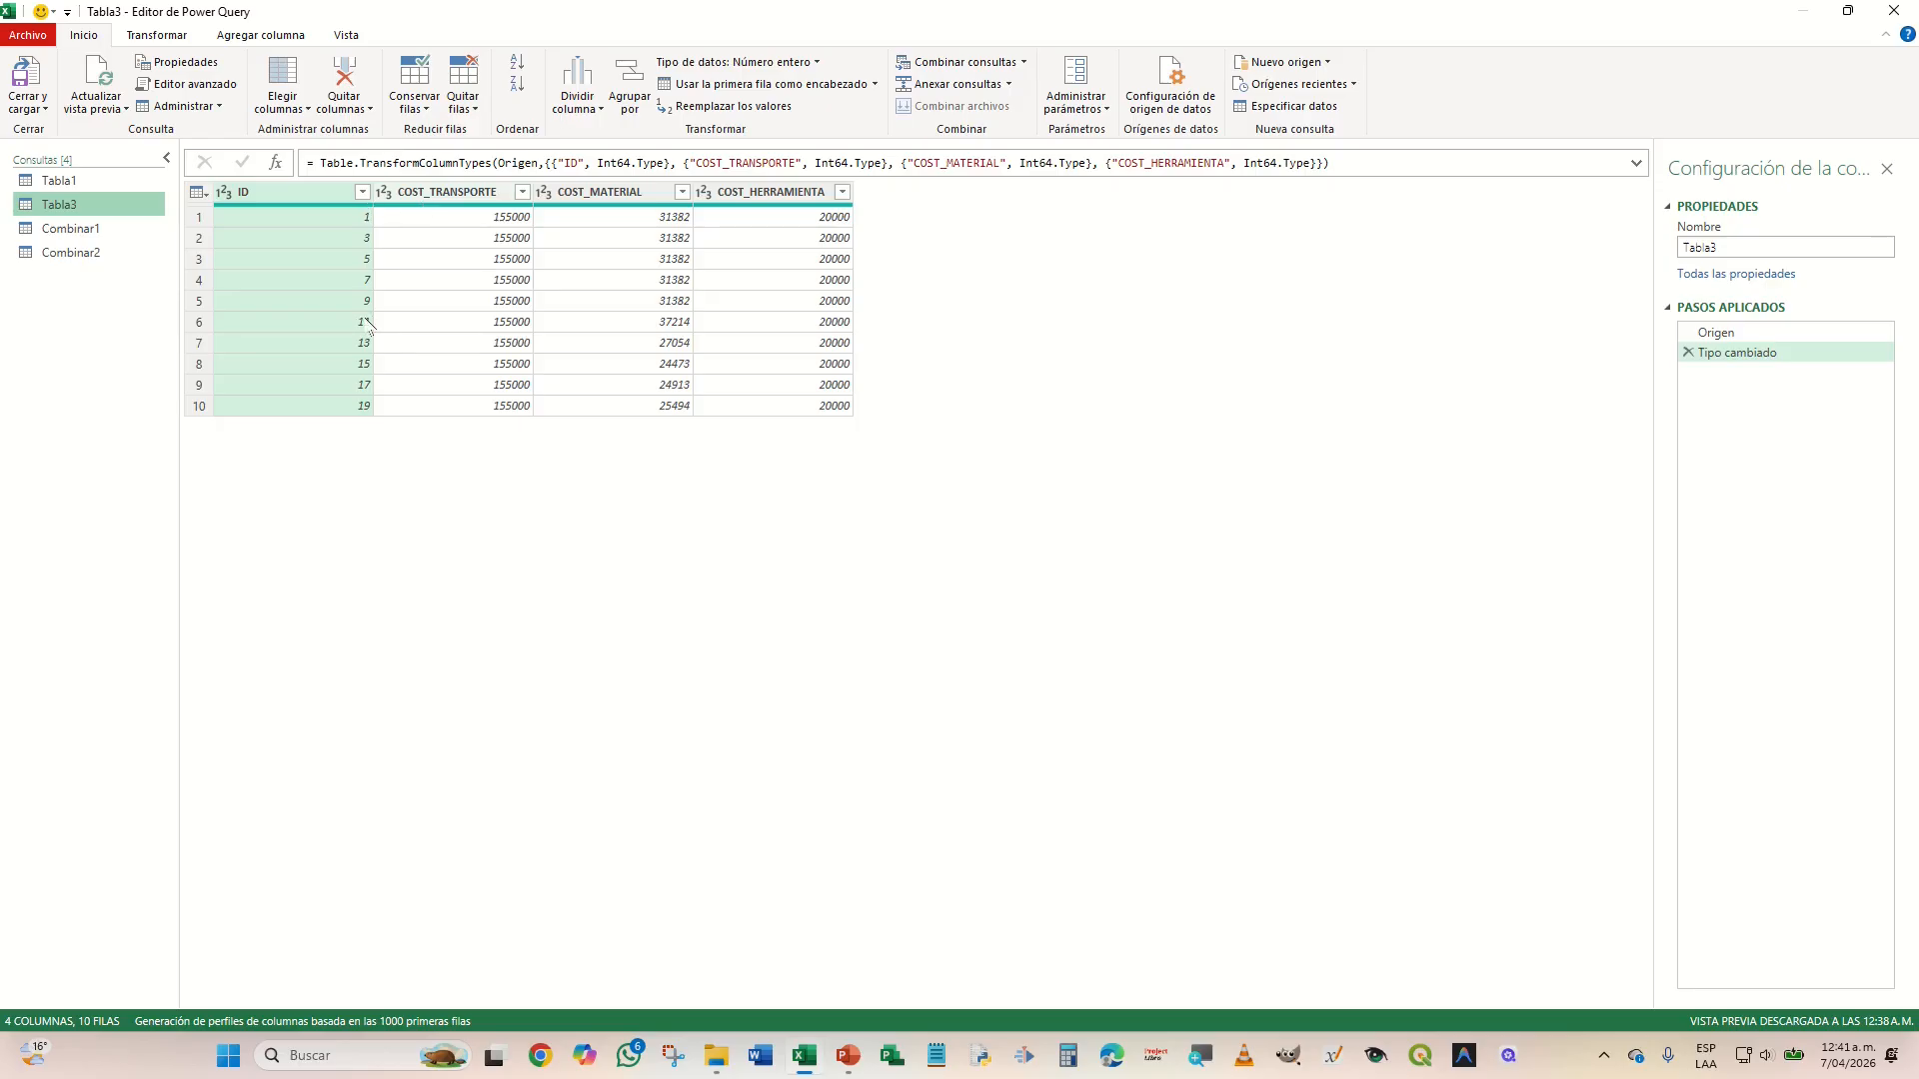
{"action": "left_click", "coordinate": [68, 181]}
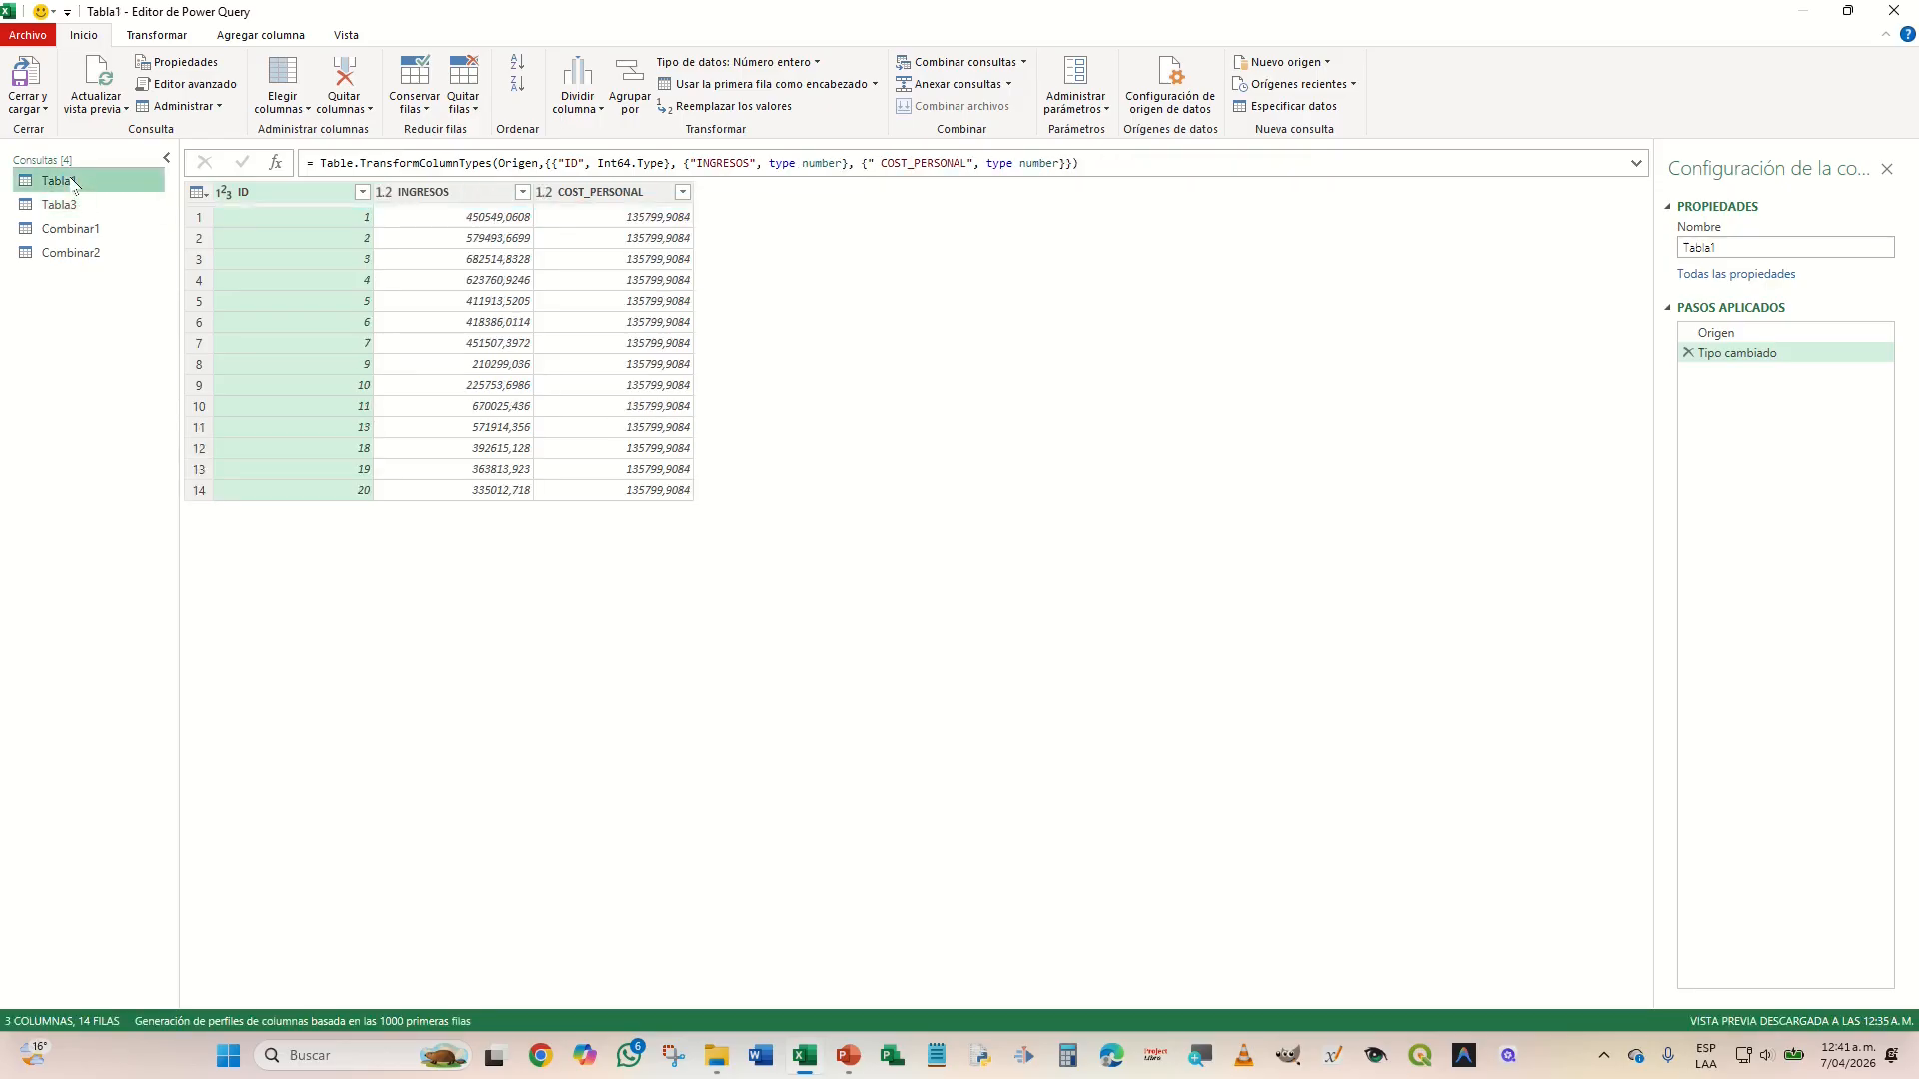
- Expand Combinar2's Tabla3 column without ID, and remove the expanded COST_TRANSPORTE, COST_MATERIAL and COST_HERRAMIENTA columns
{"action": "left_click", "coordinate": [74, 254]}
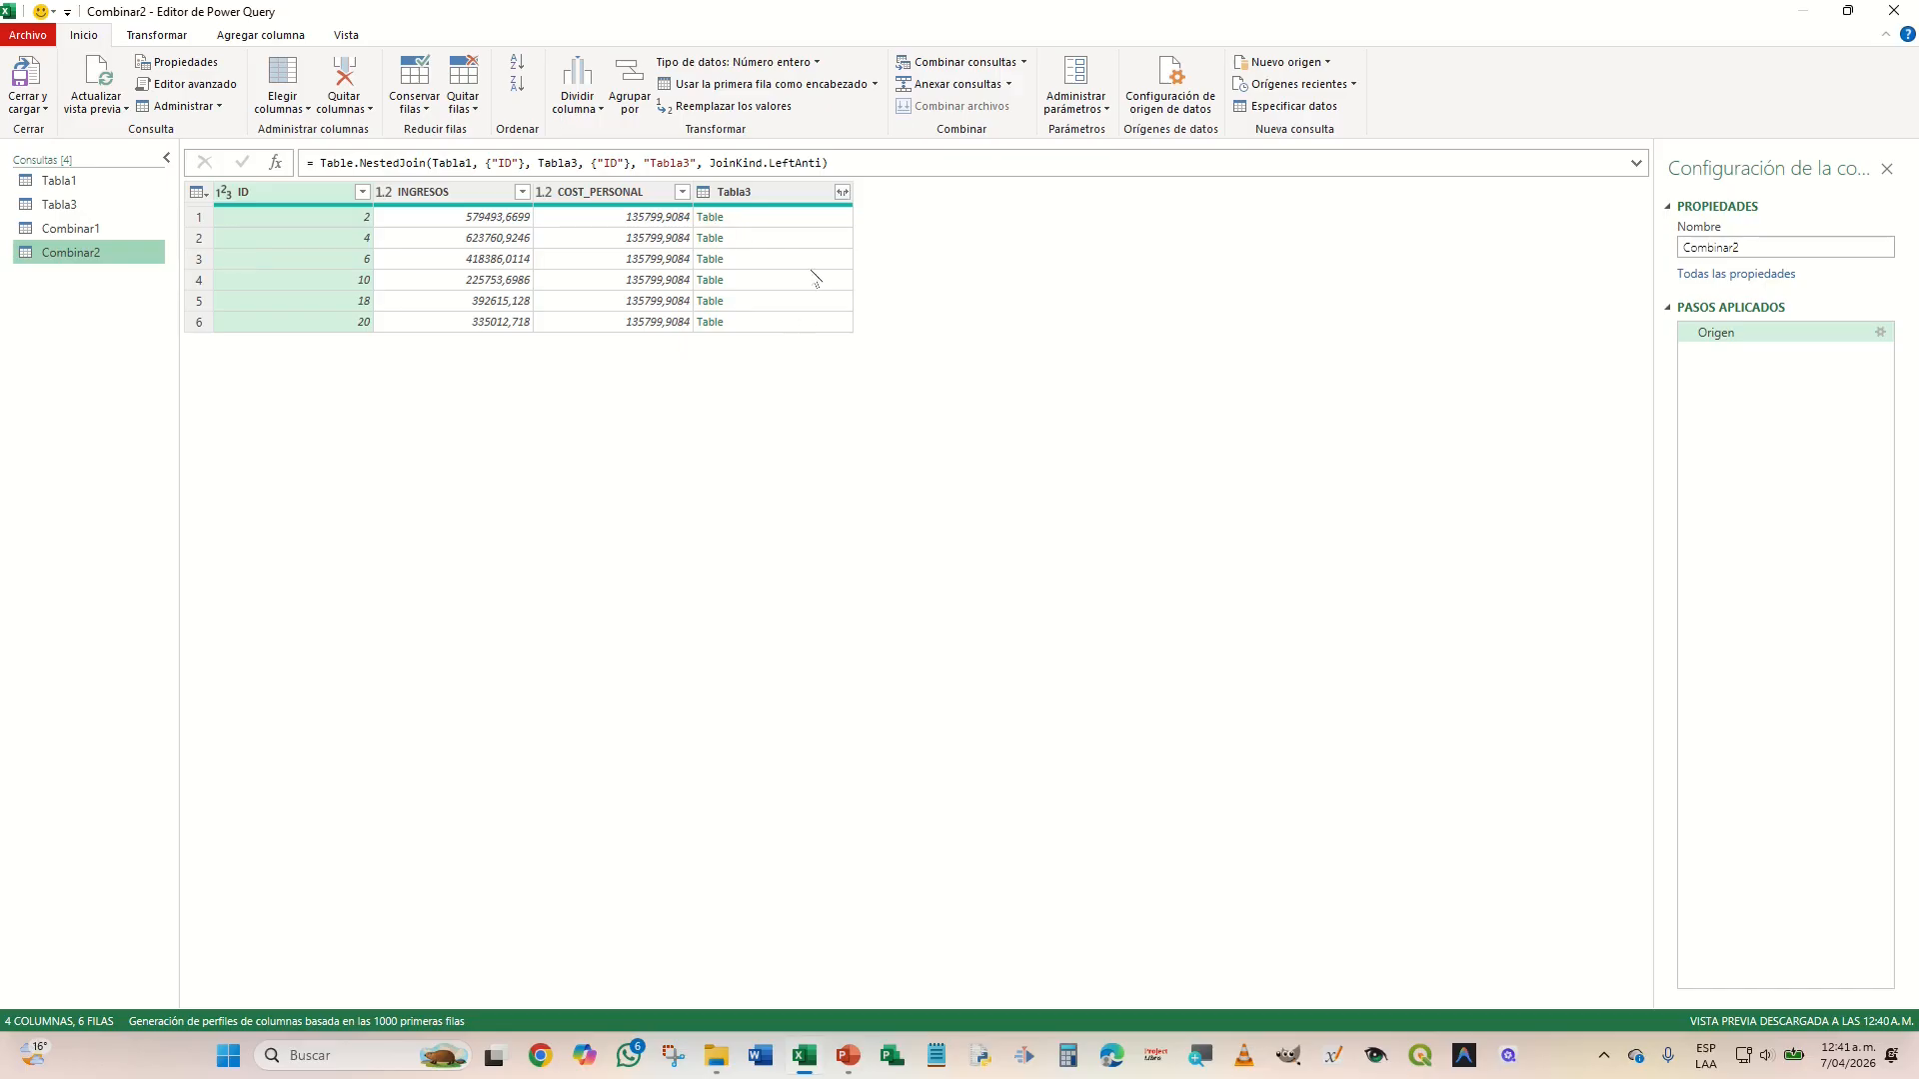
{"action": "left_click", "coordinate": [842, 192]}
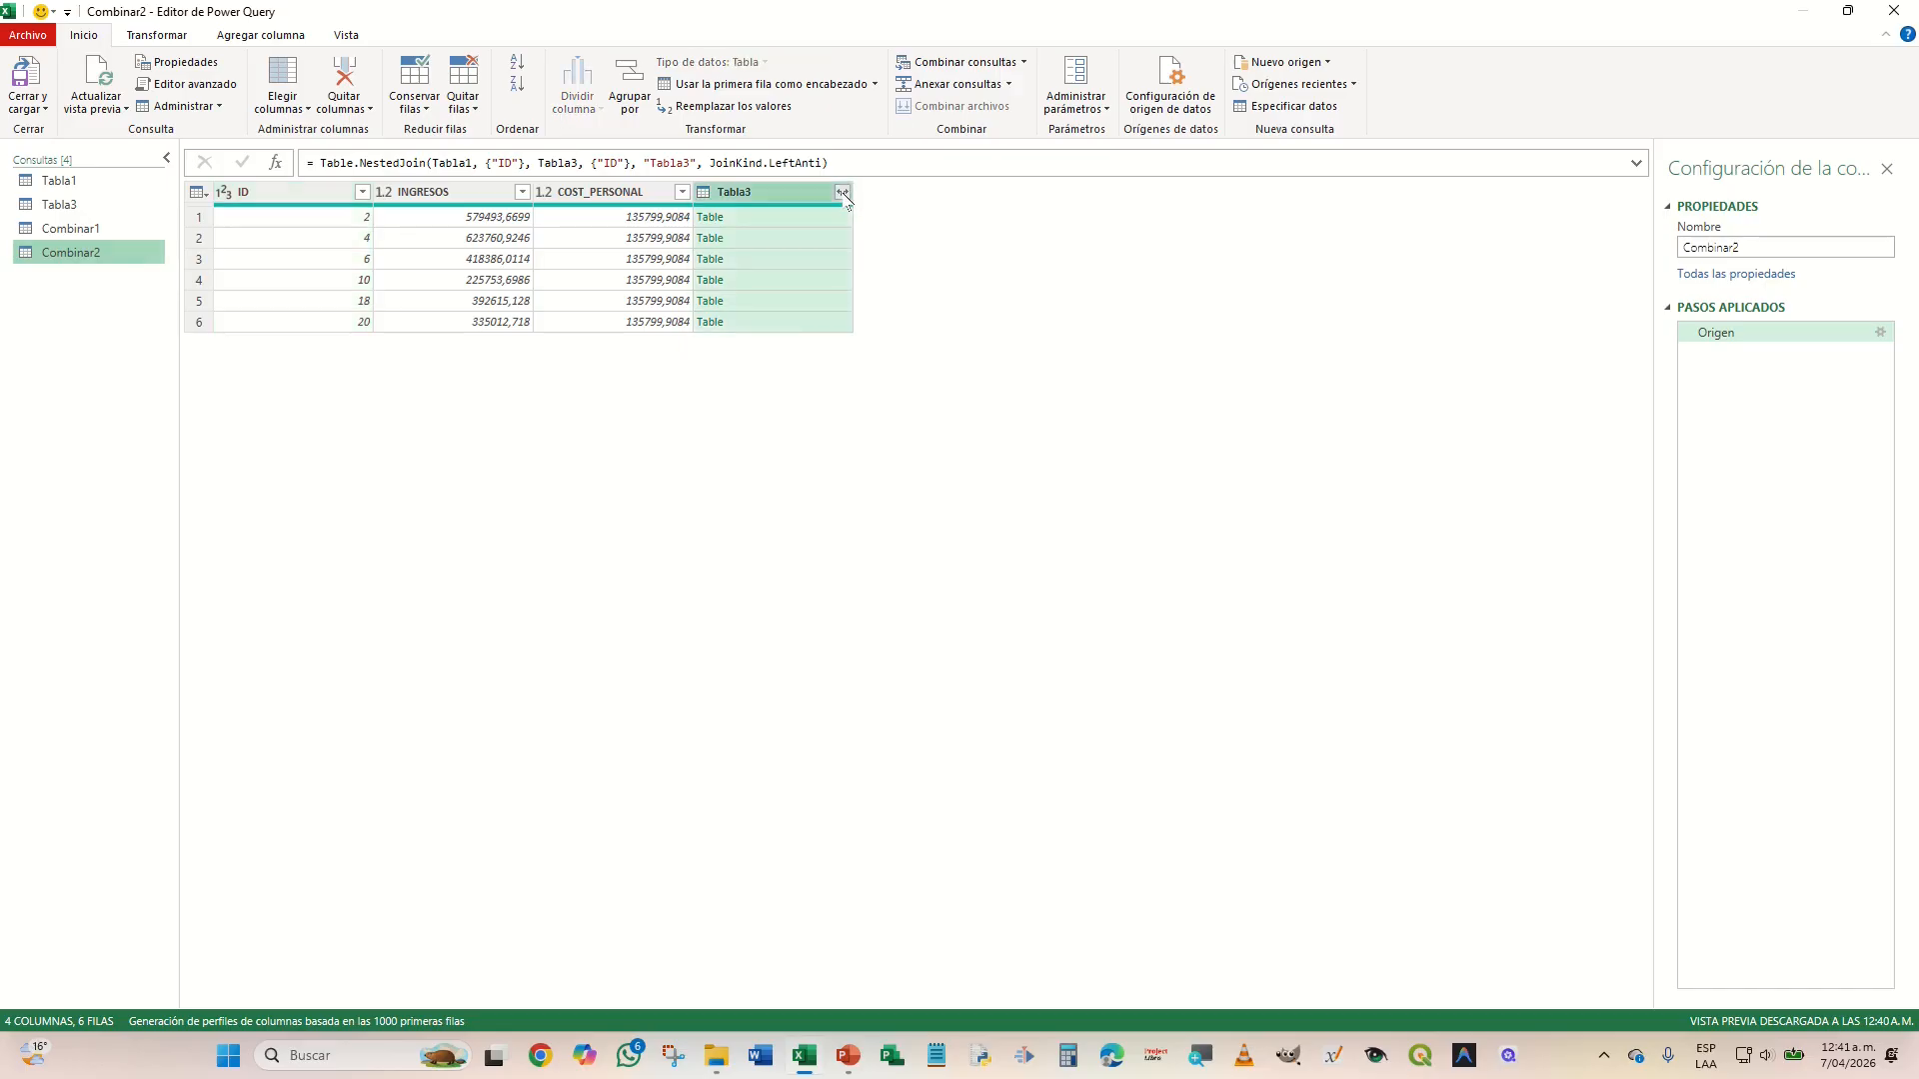
{"action": "left_click", "coordinate": [551, 293]}
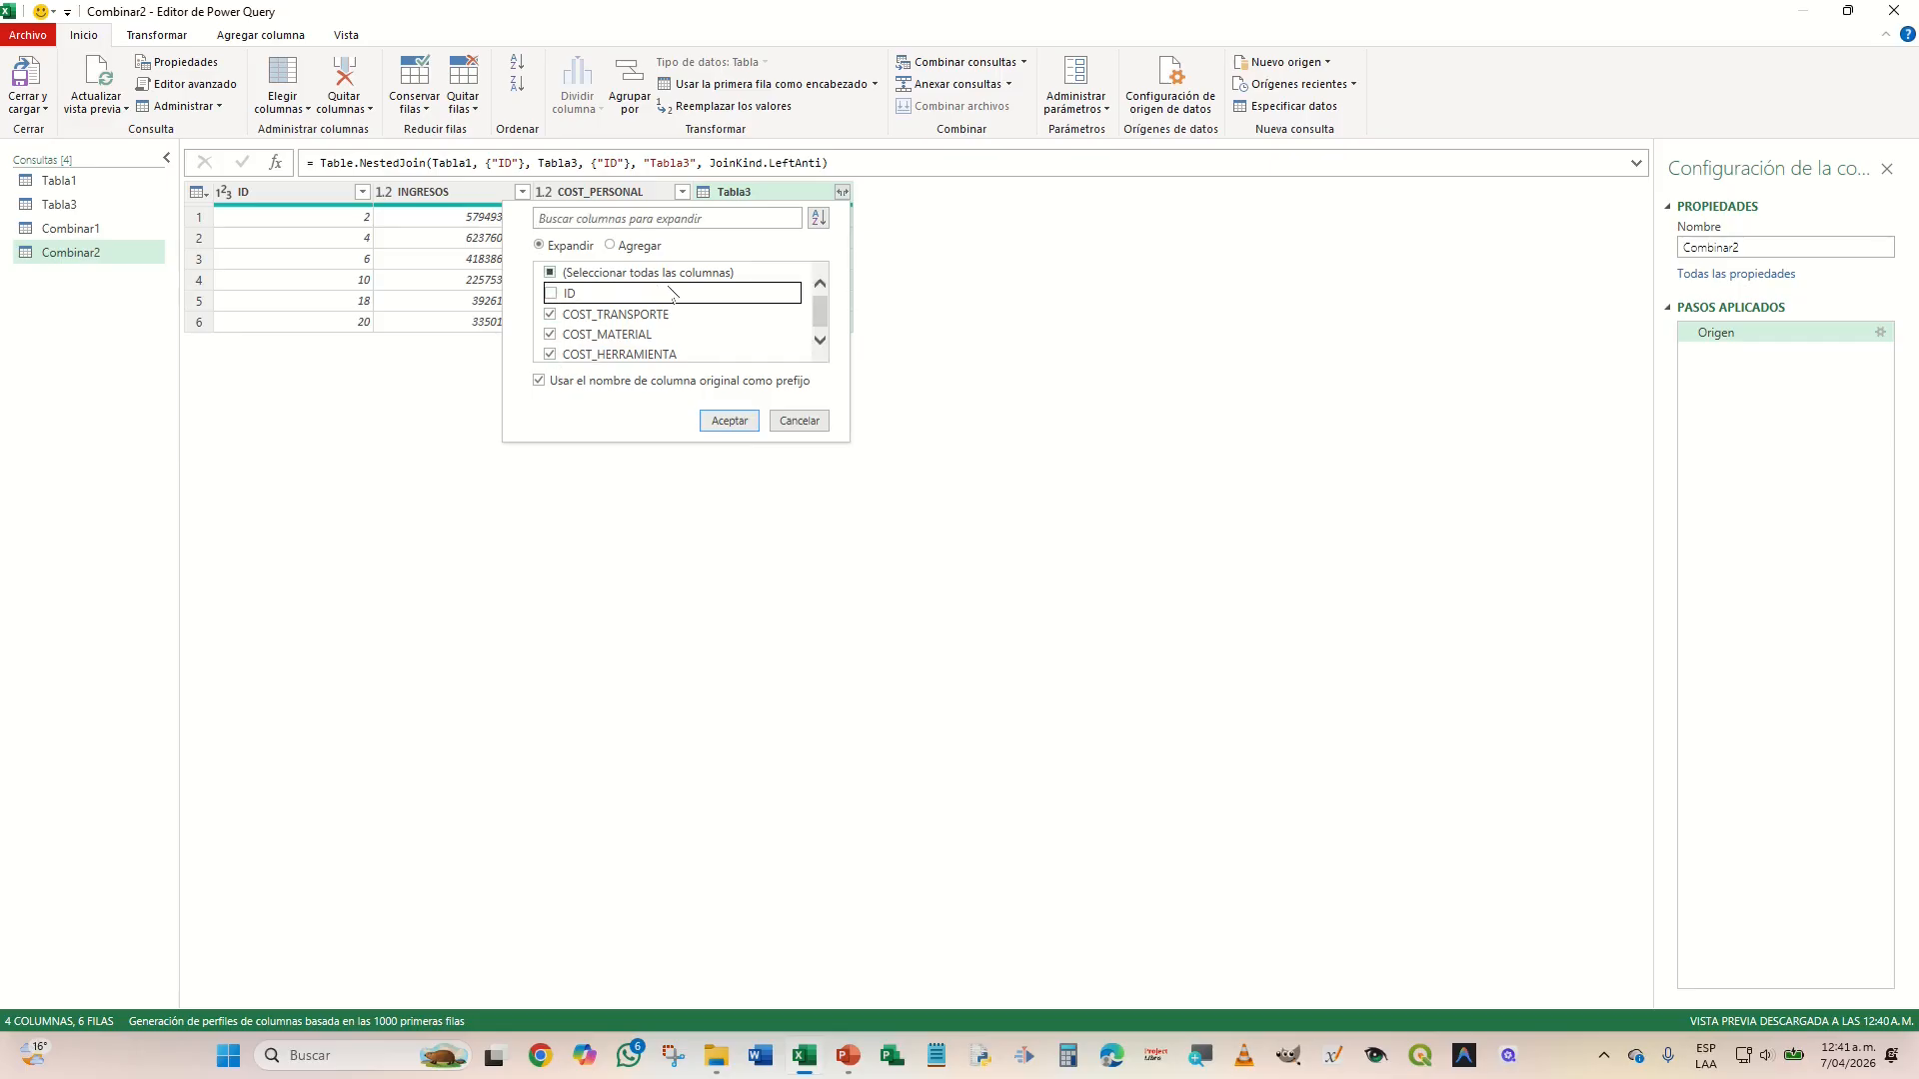
{"action": "left_click", "coordinate": [729, 421]}
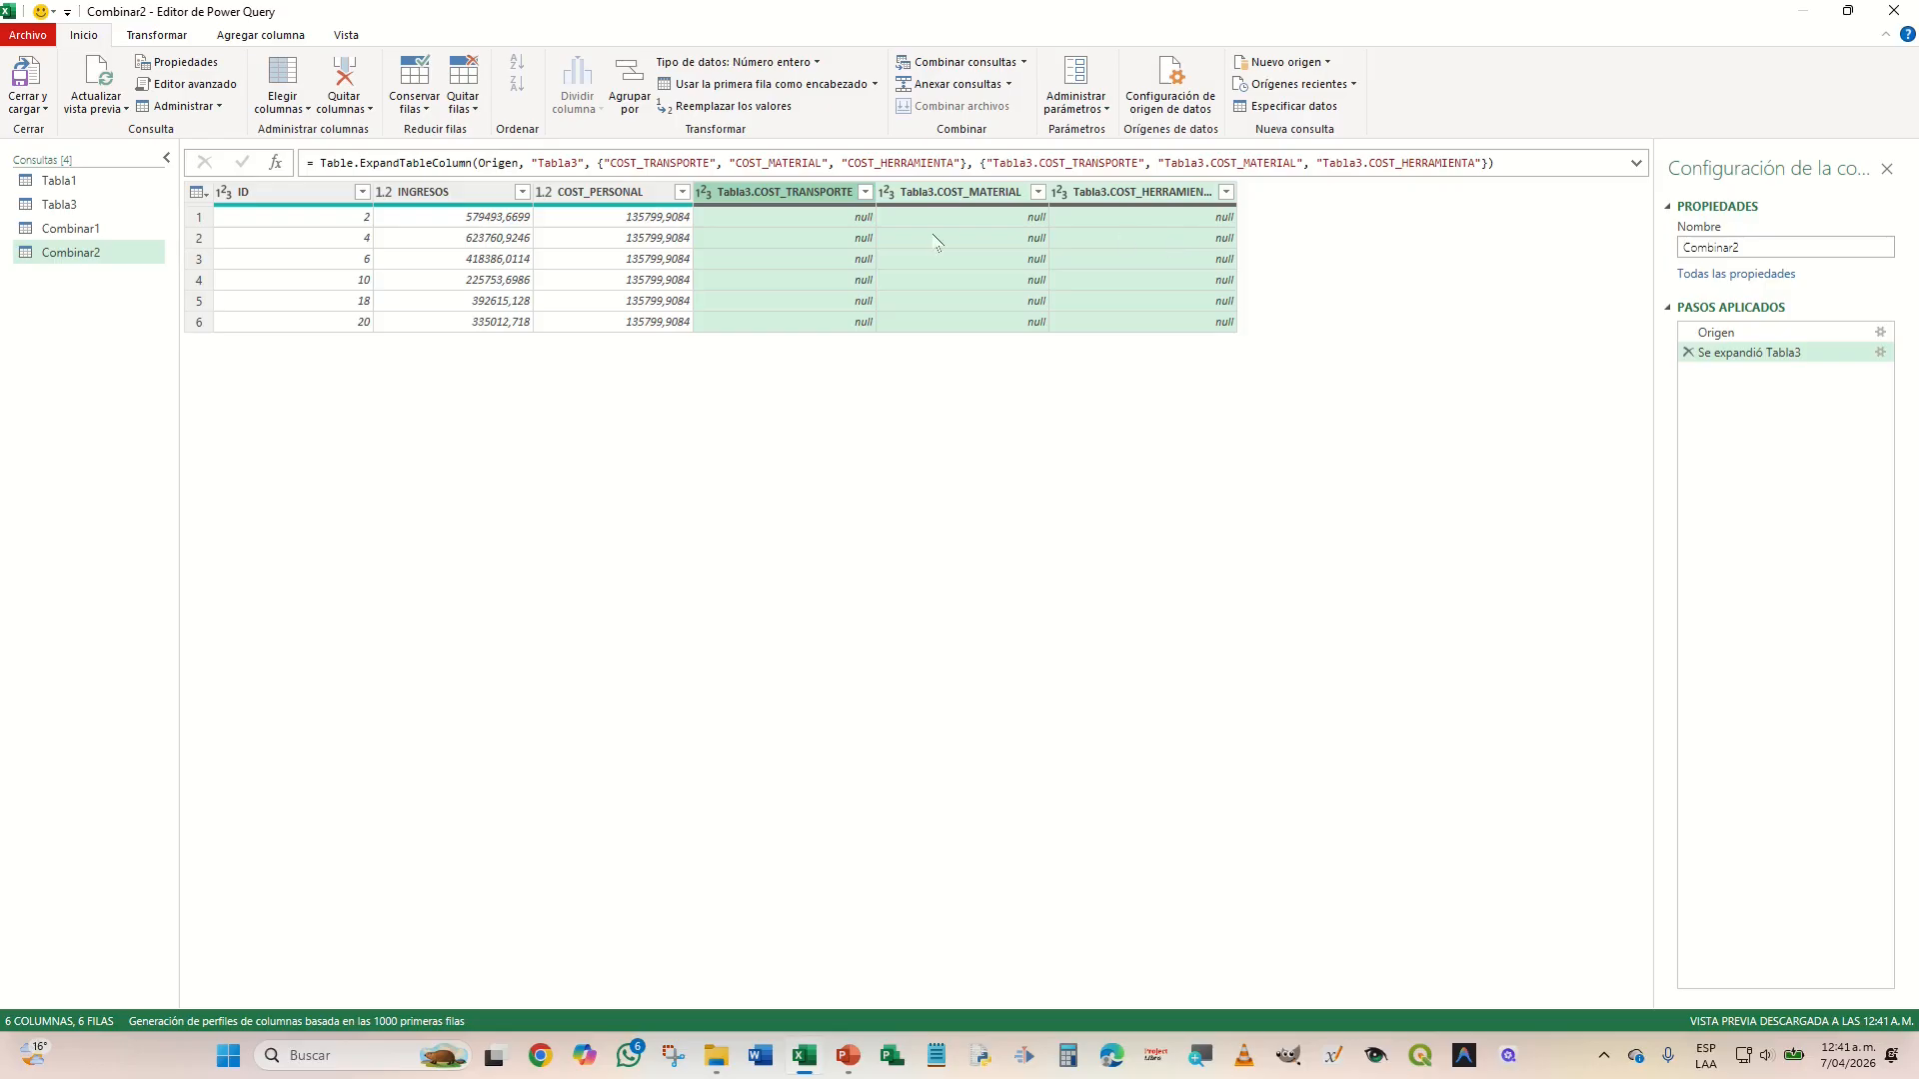
{"action": "right_click", "coordinate": [806, 192]}
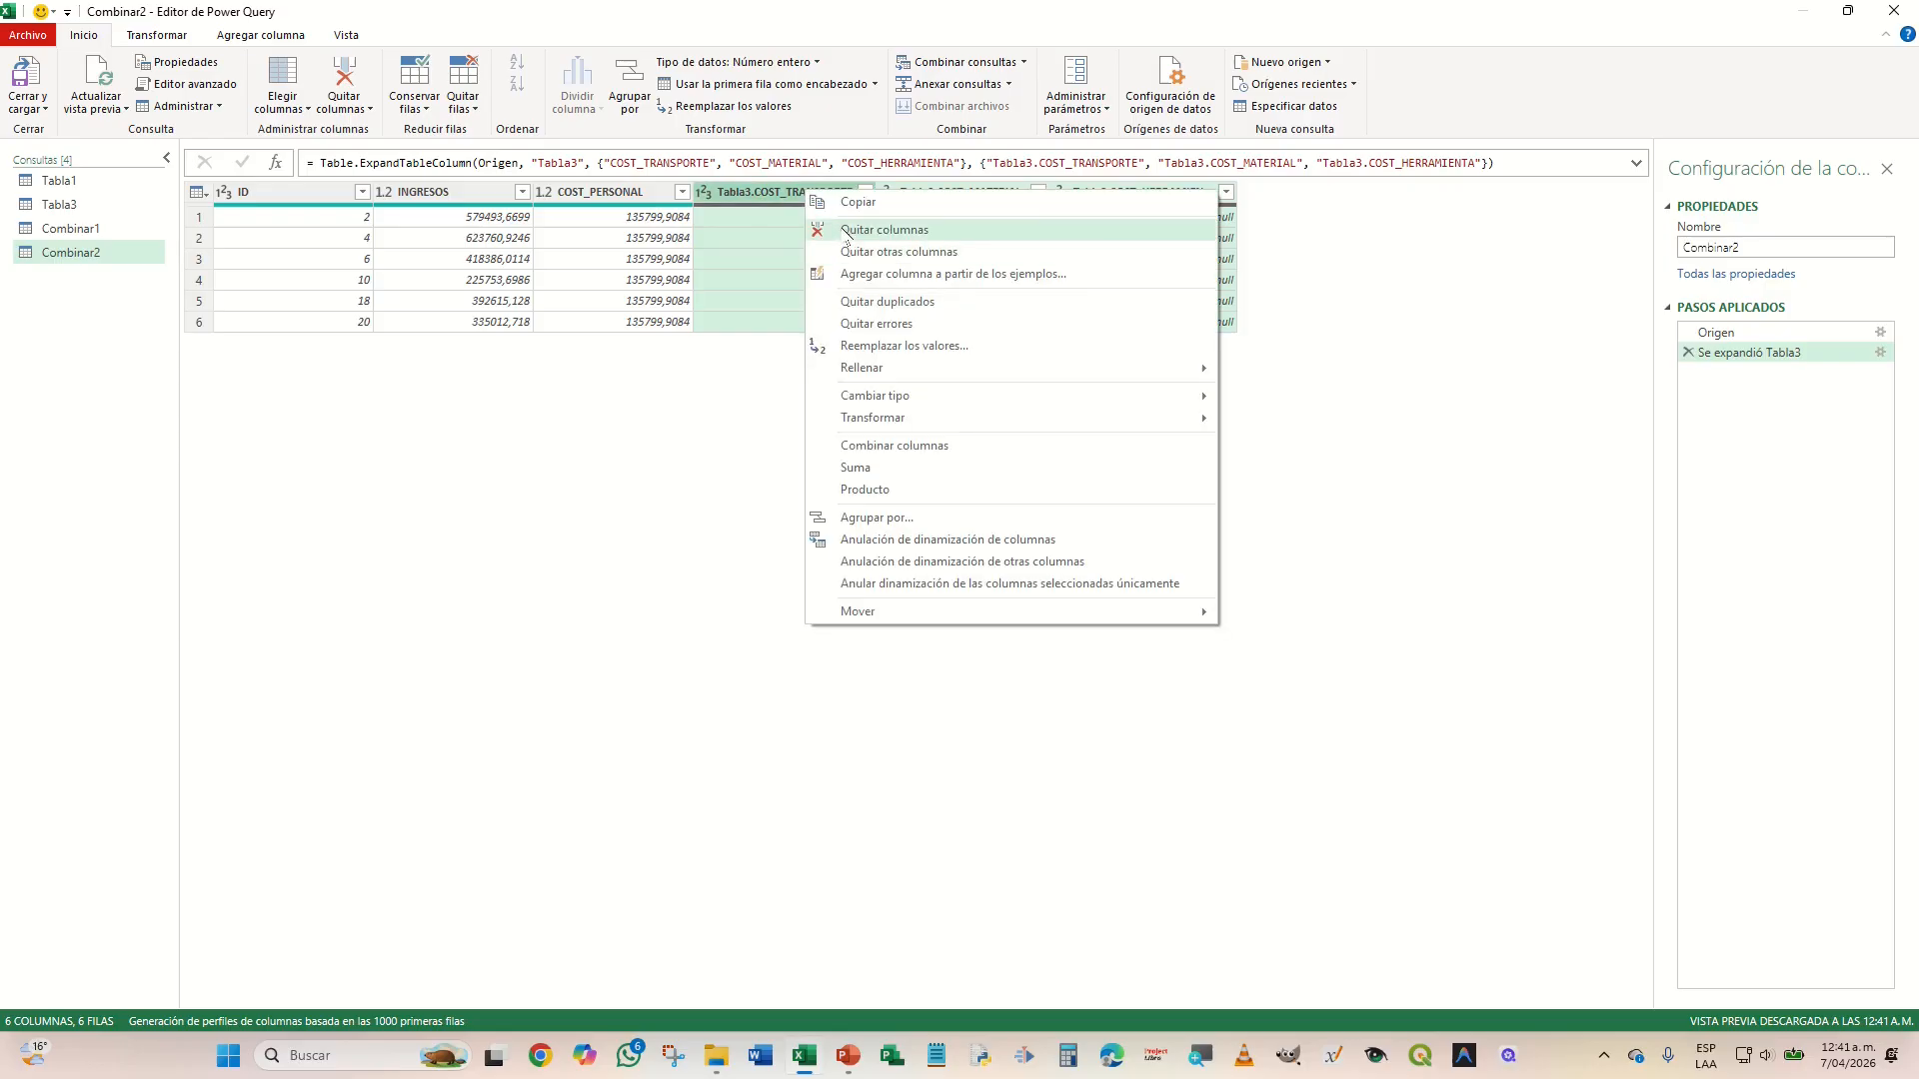
{"action": "left_click", "coordinate": [815, 230]}
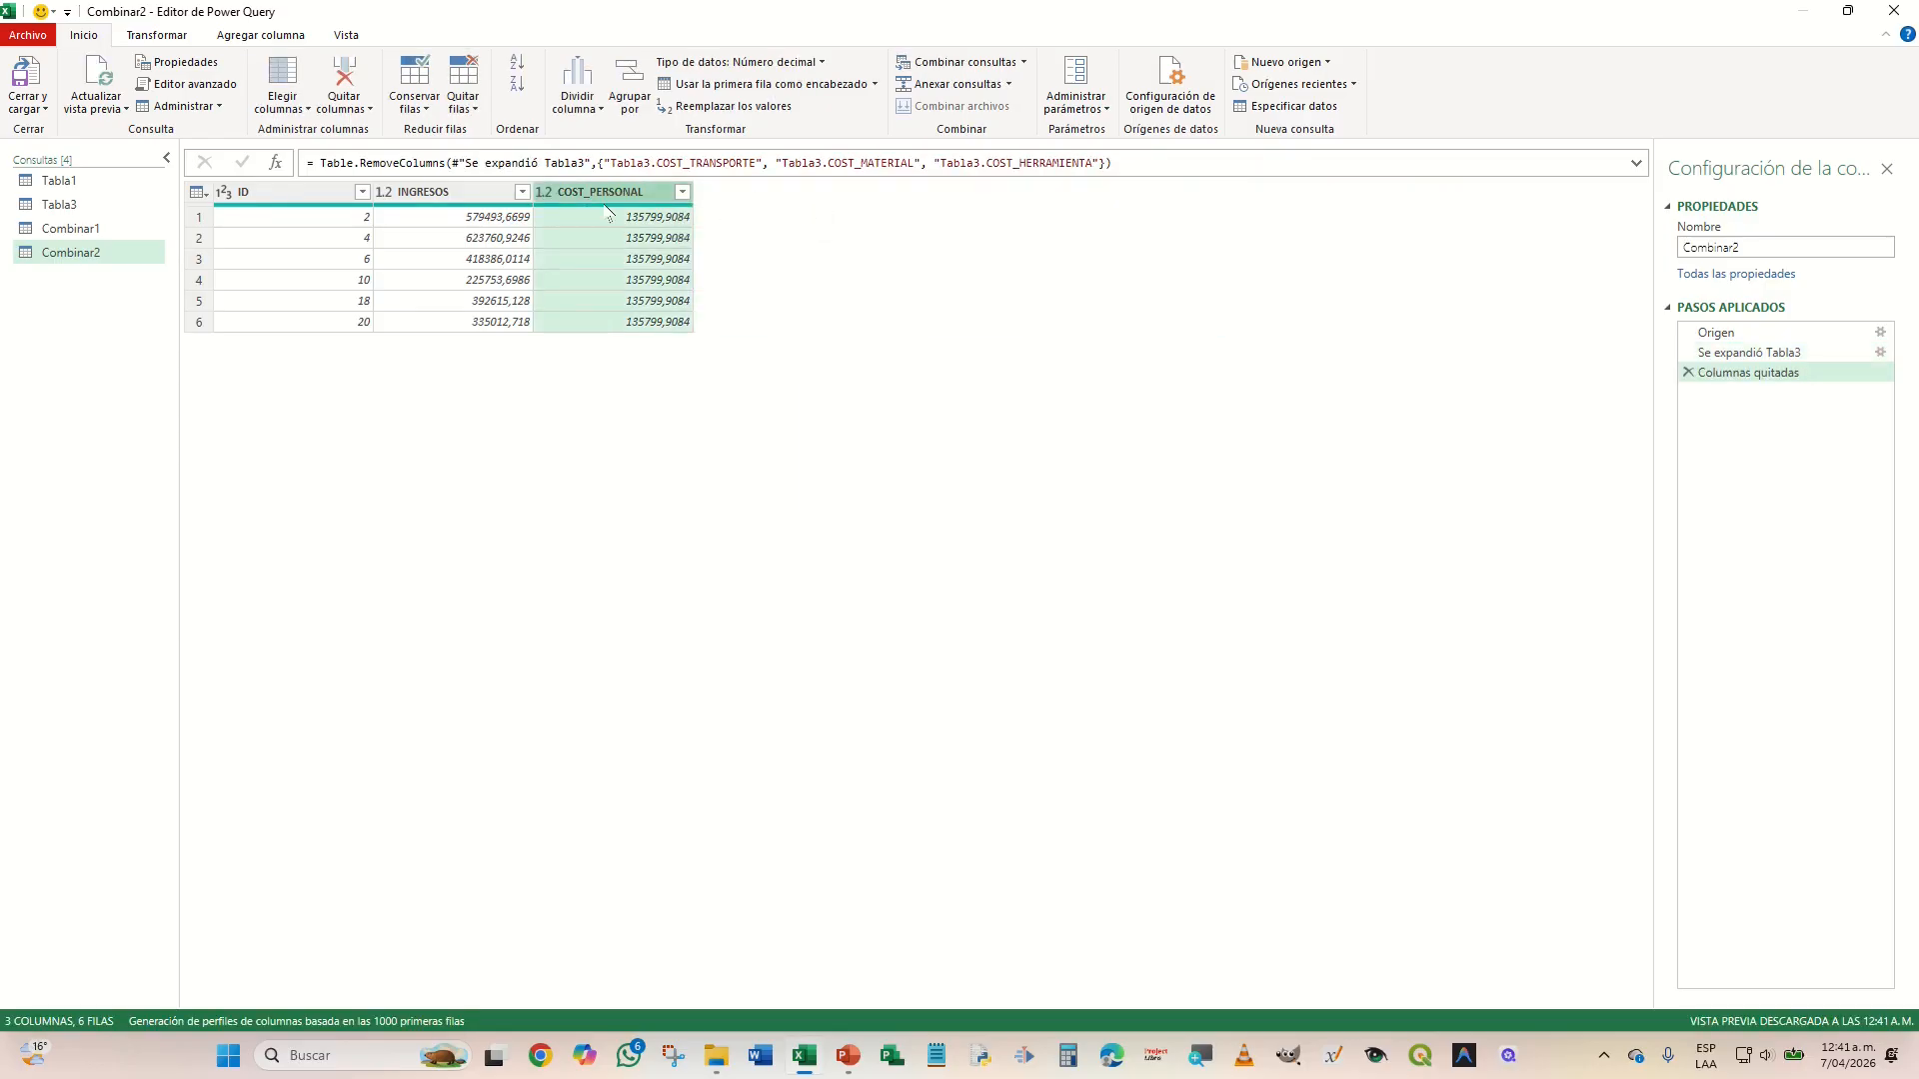